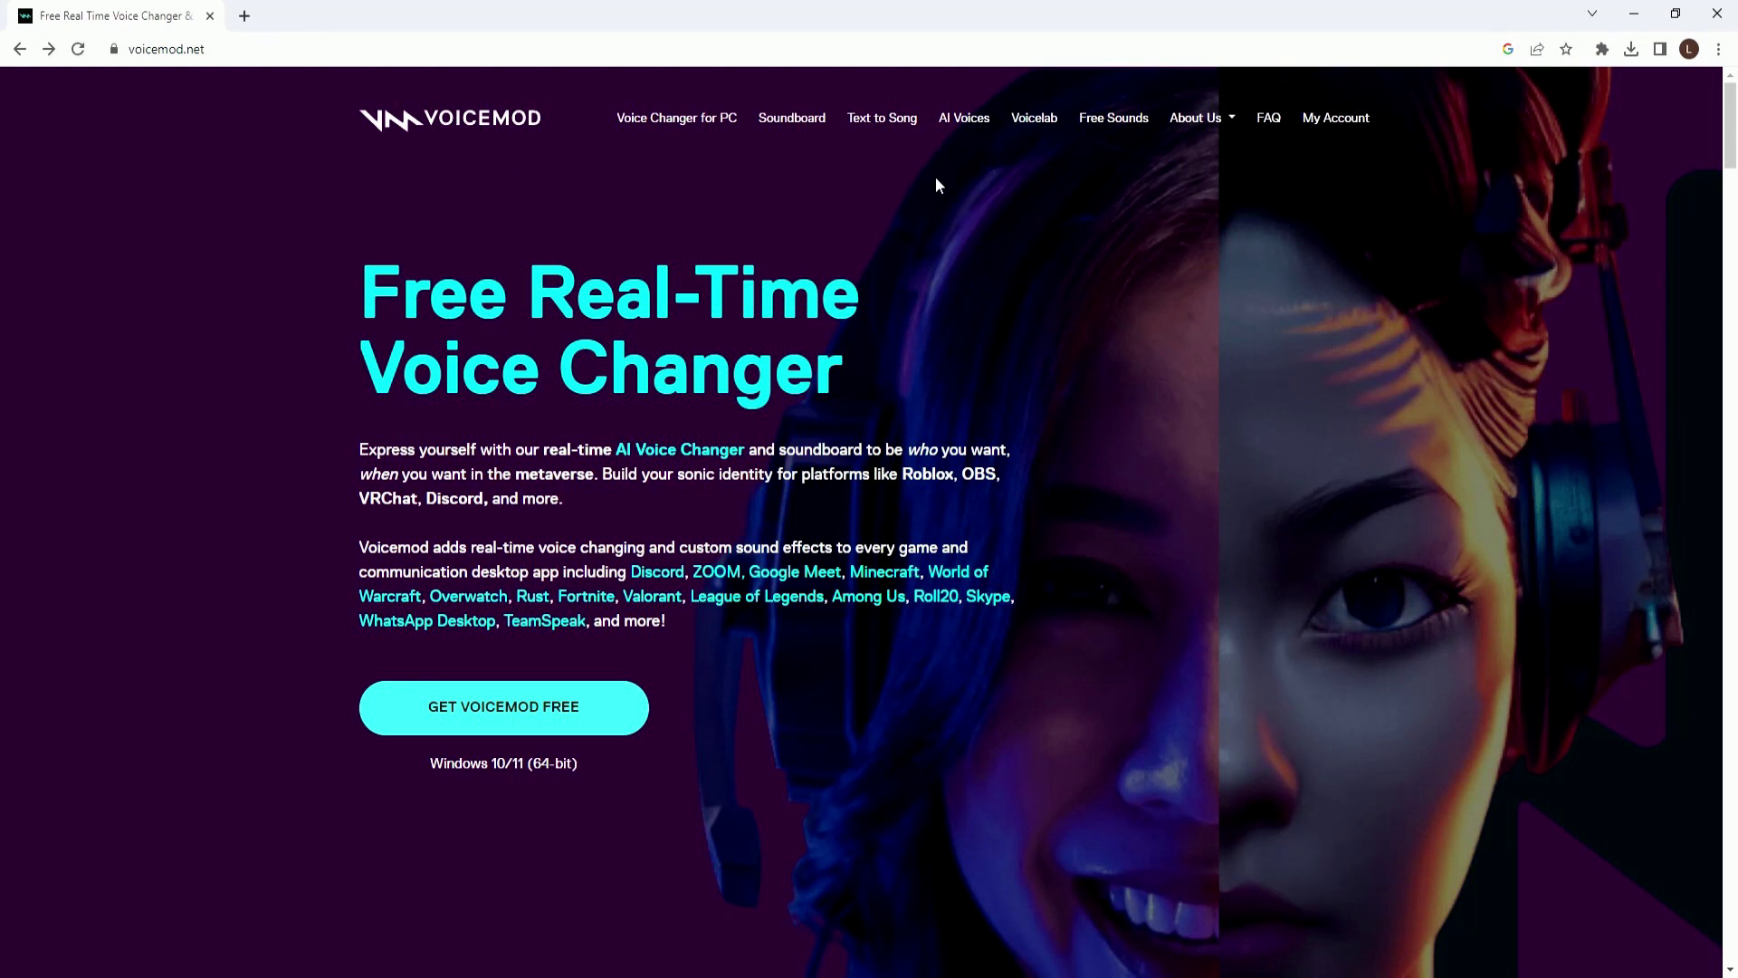
In Voicemod Text to Song, pick the Dark Trap song and move on to singer selection
left_click(896, 118)
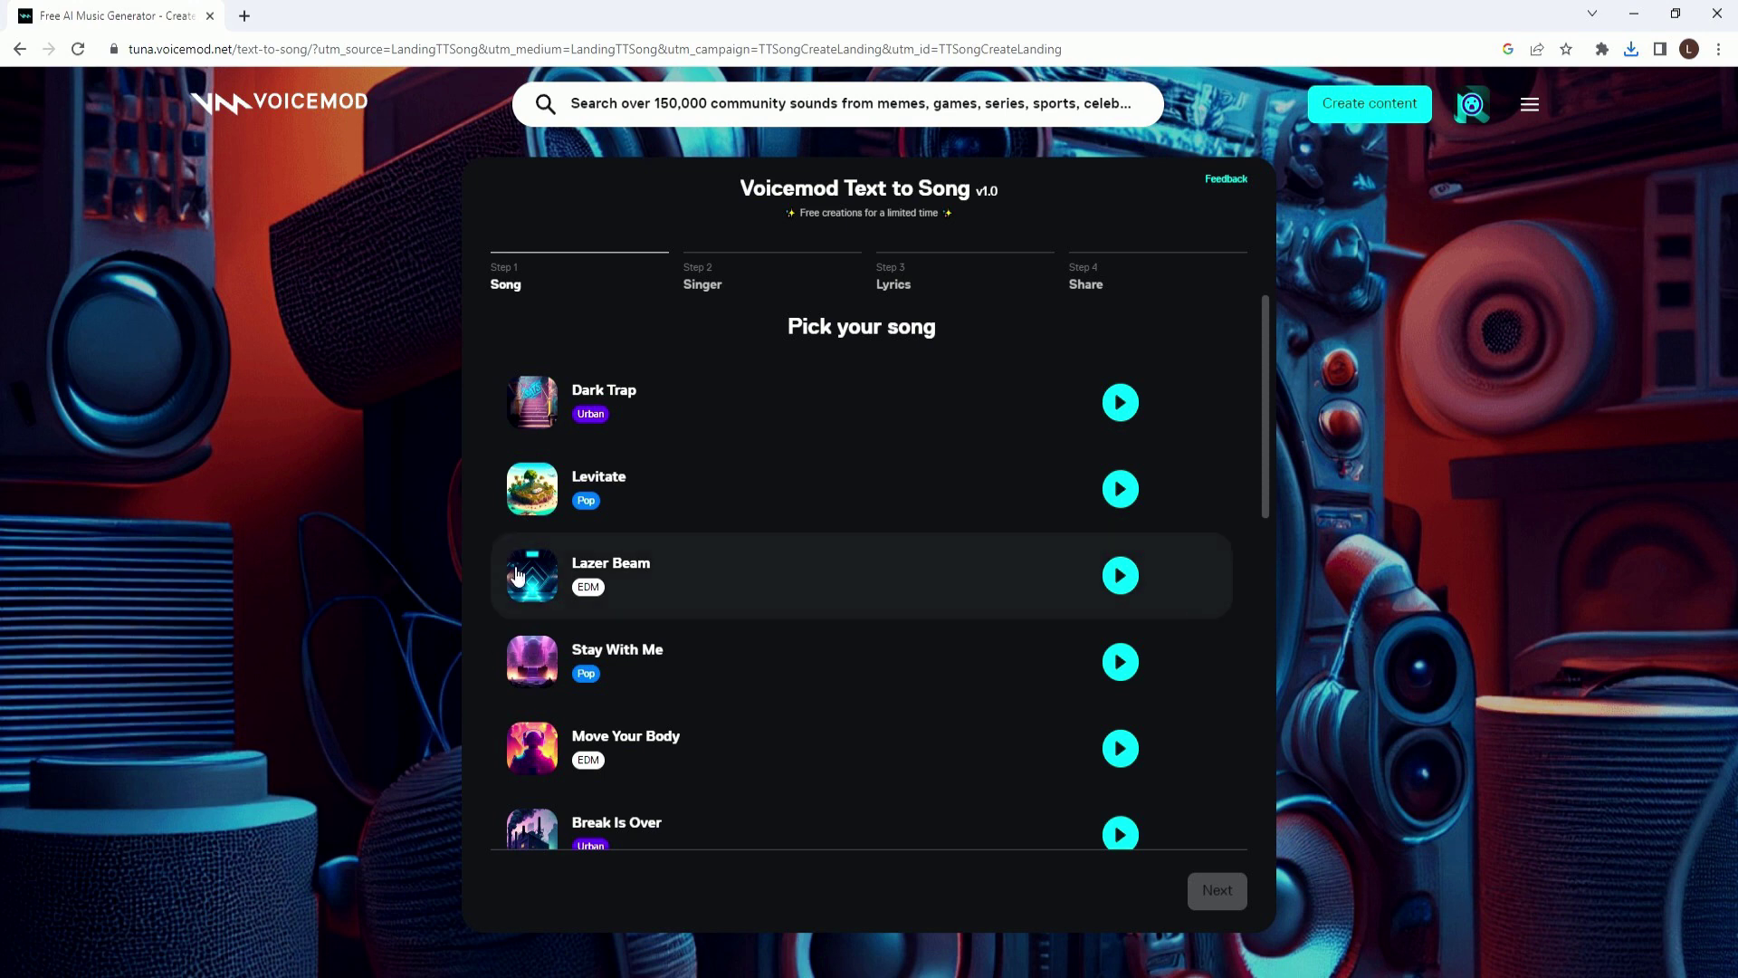
scroll(751, 706, "down", 8)
scroll(749, 721, "up", 10)
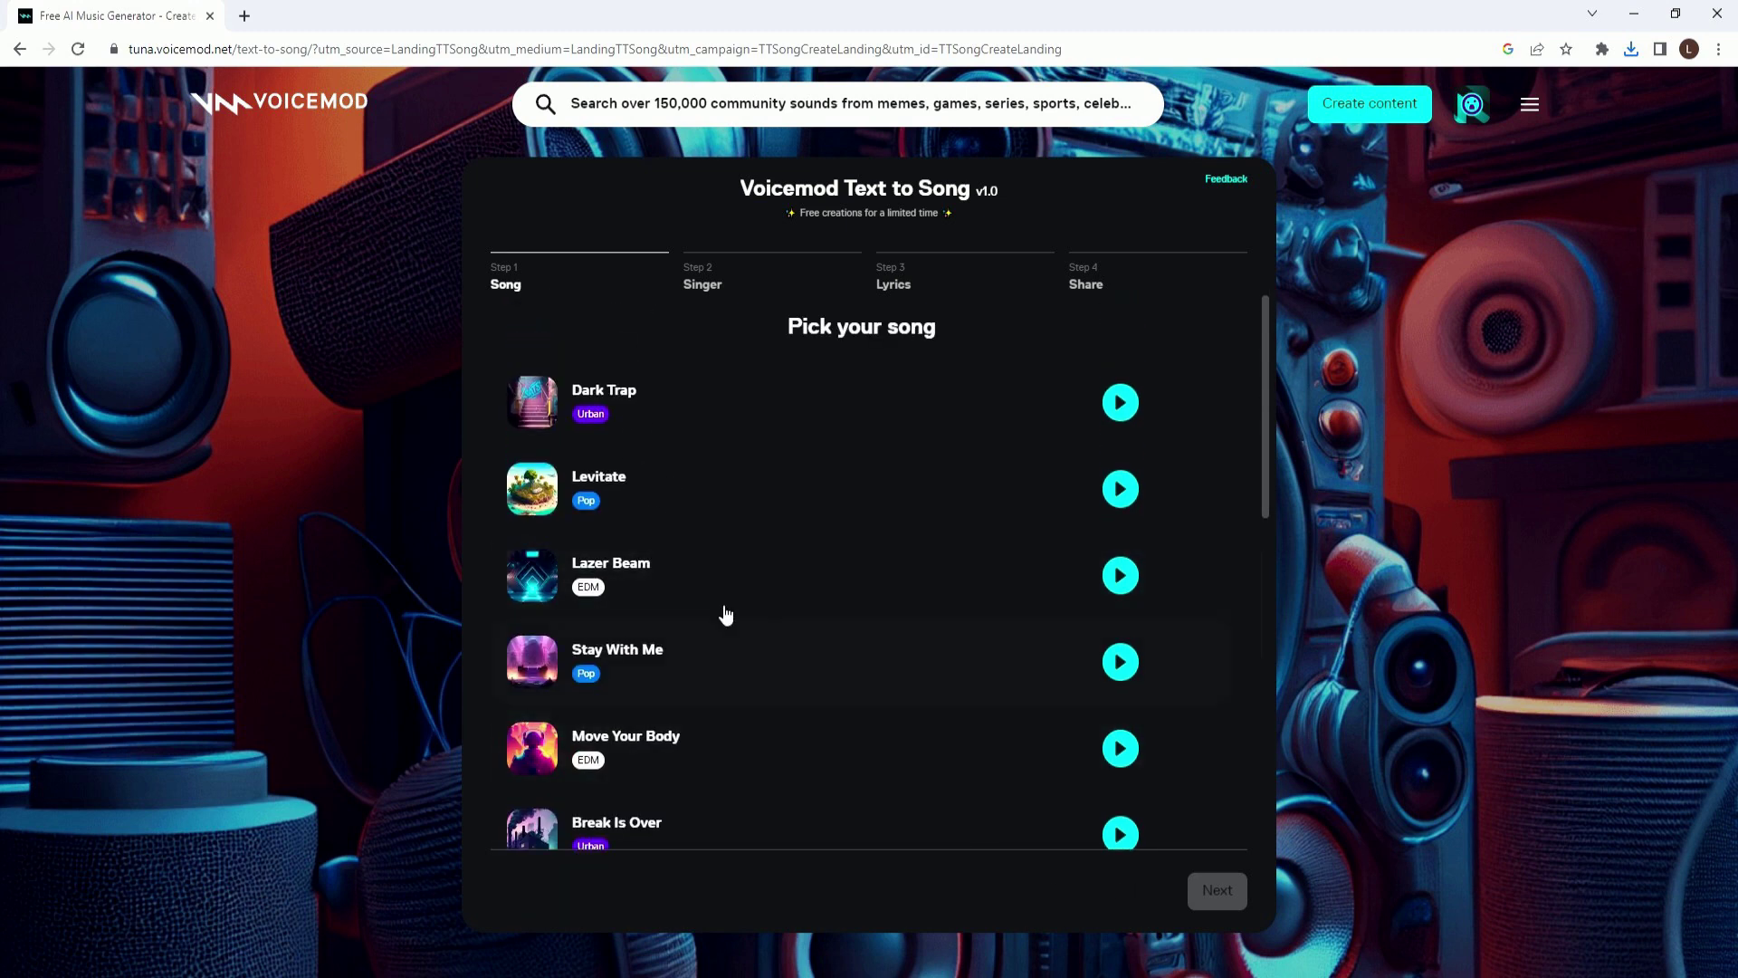
left_click(881, 415)
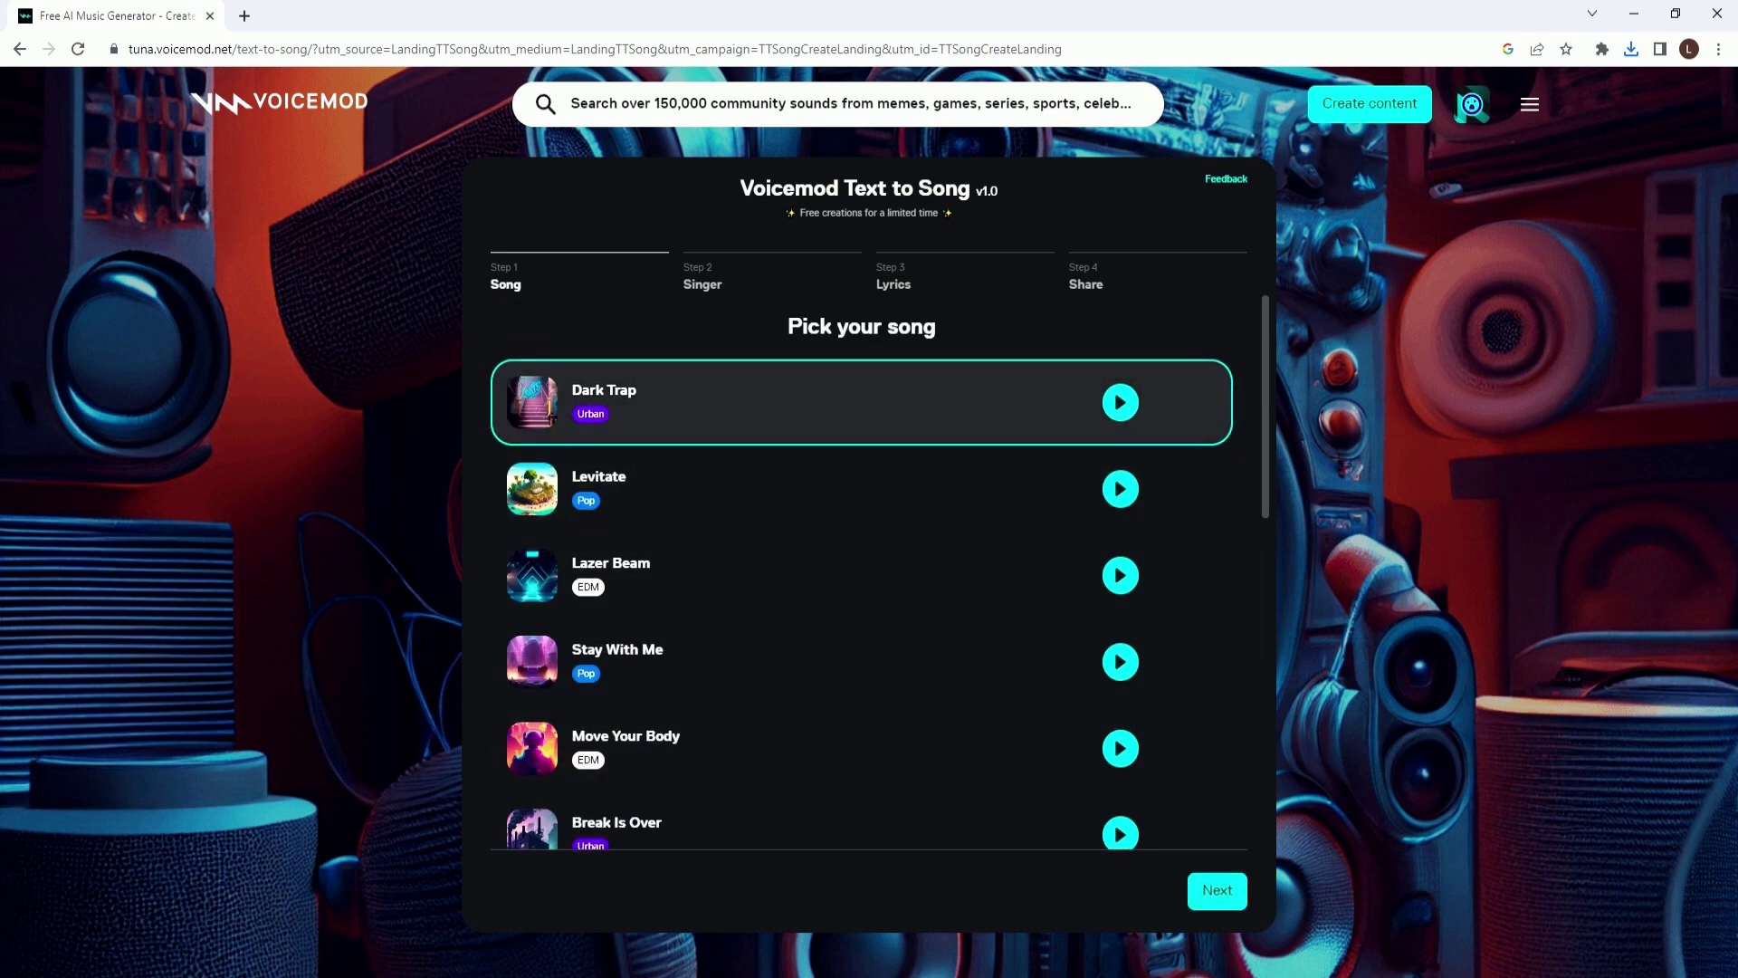
left_click(1216, 890)
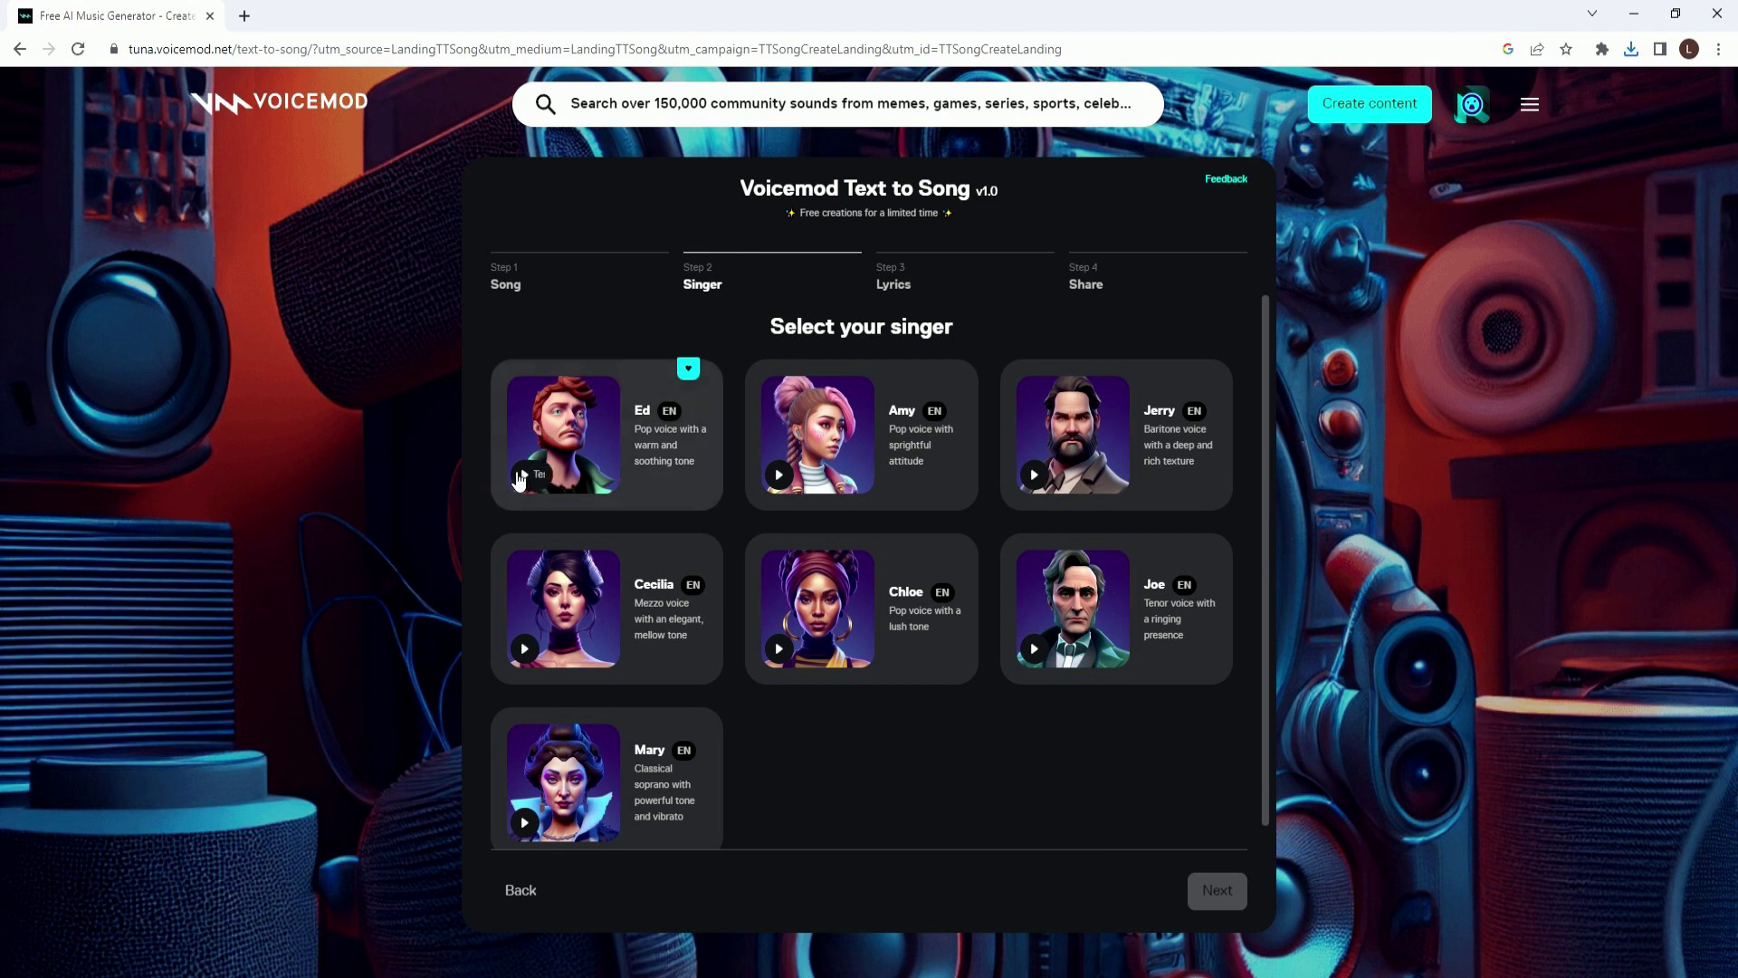
Preview the Ed, Amy, Jerry, Joe, Chloe and Cecilia voices, then choose Ed
left_click(539, 480)
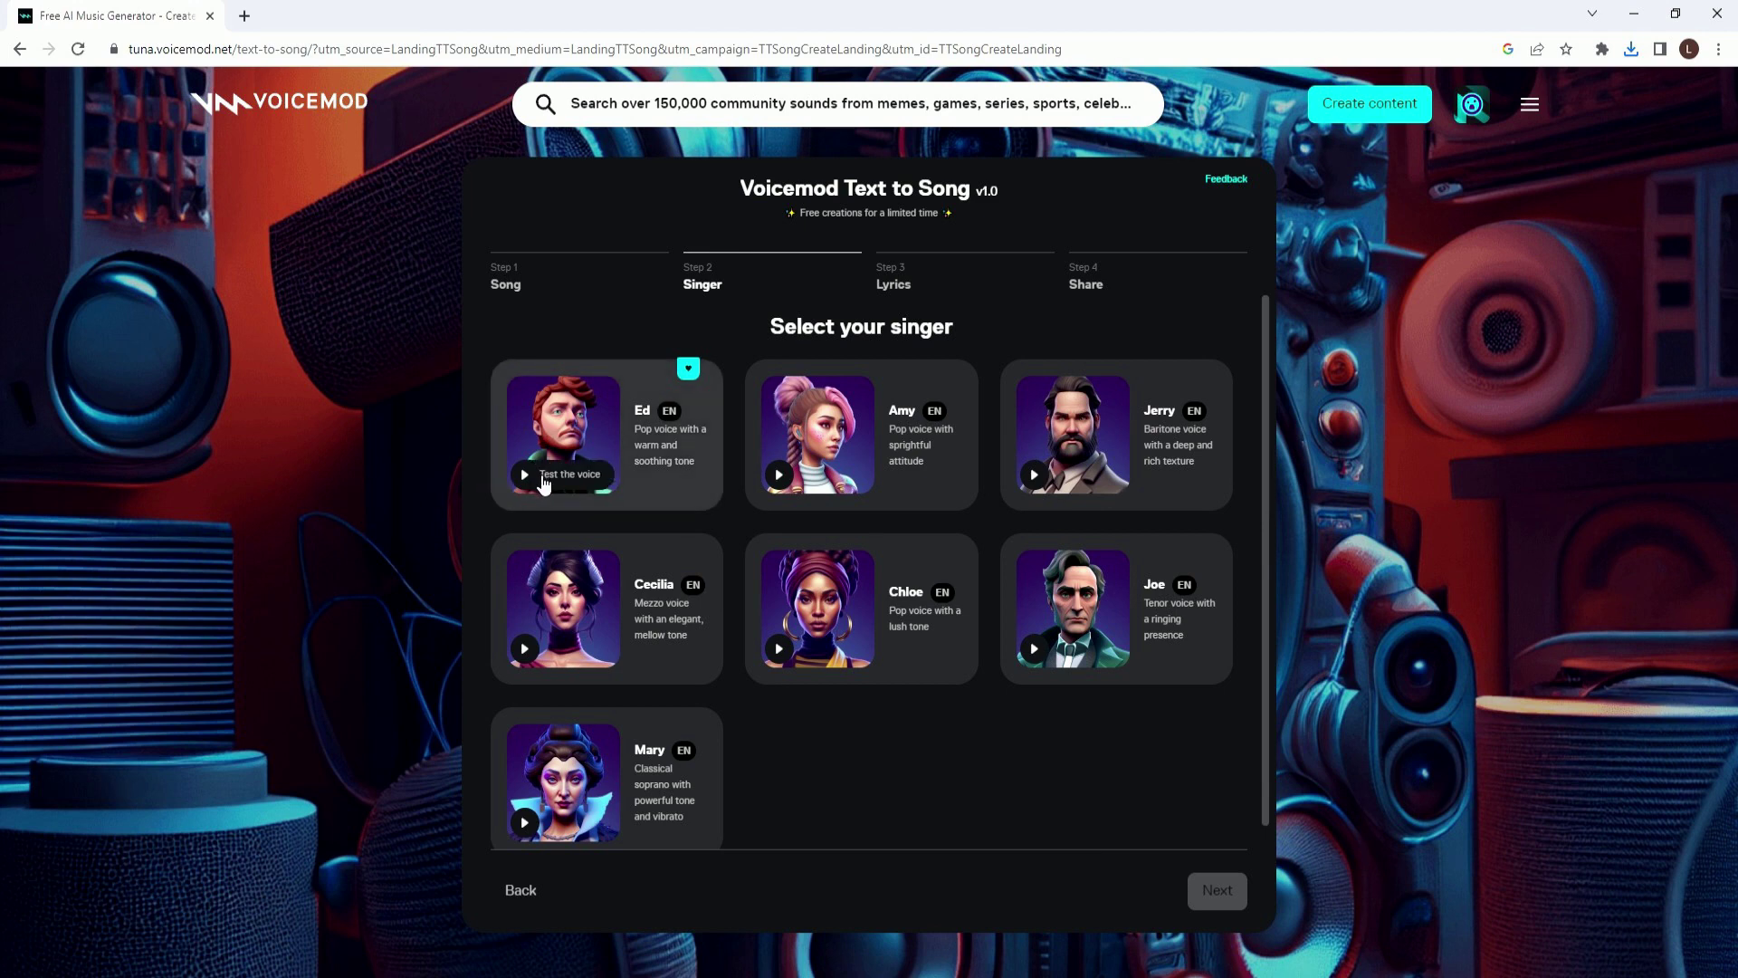
left_click(780, 475)
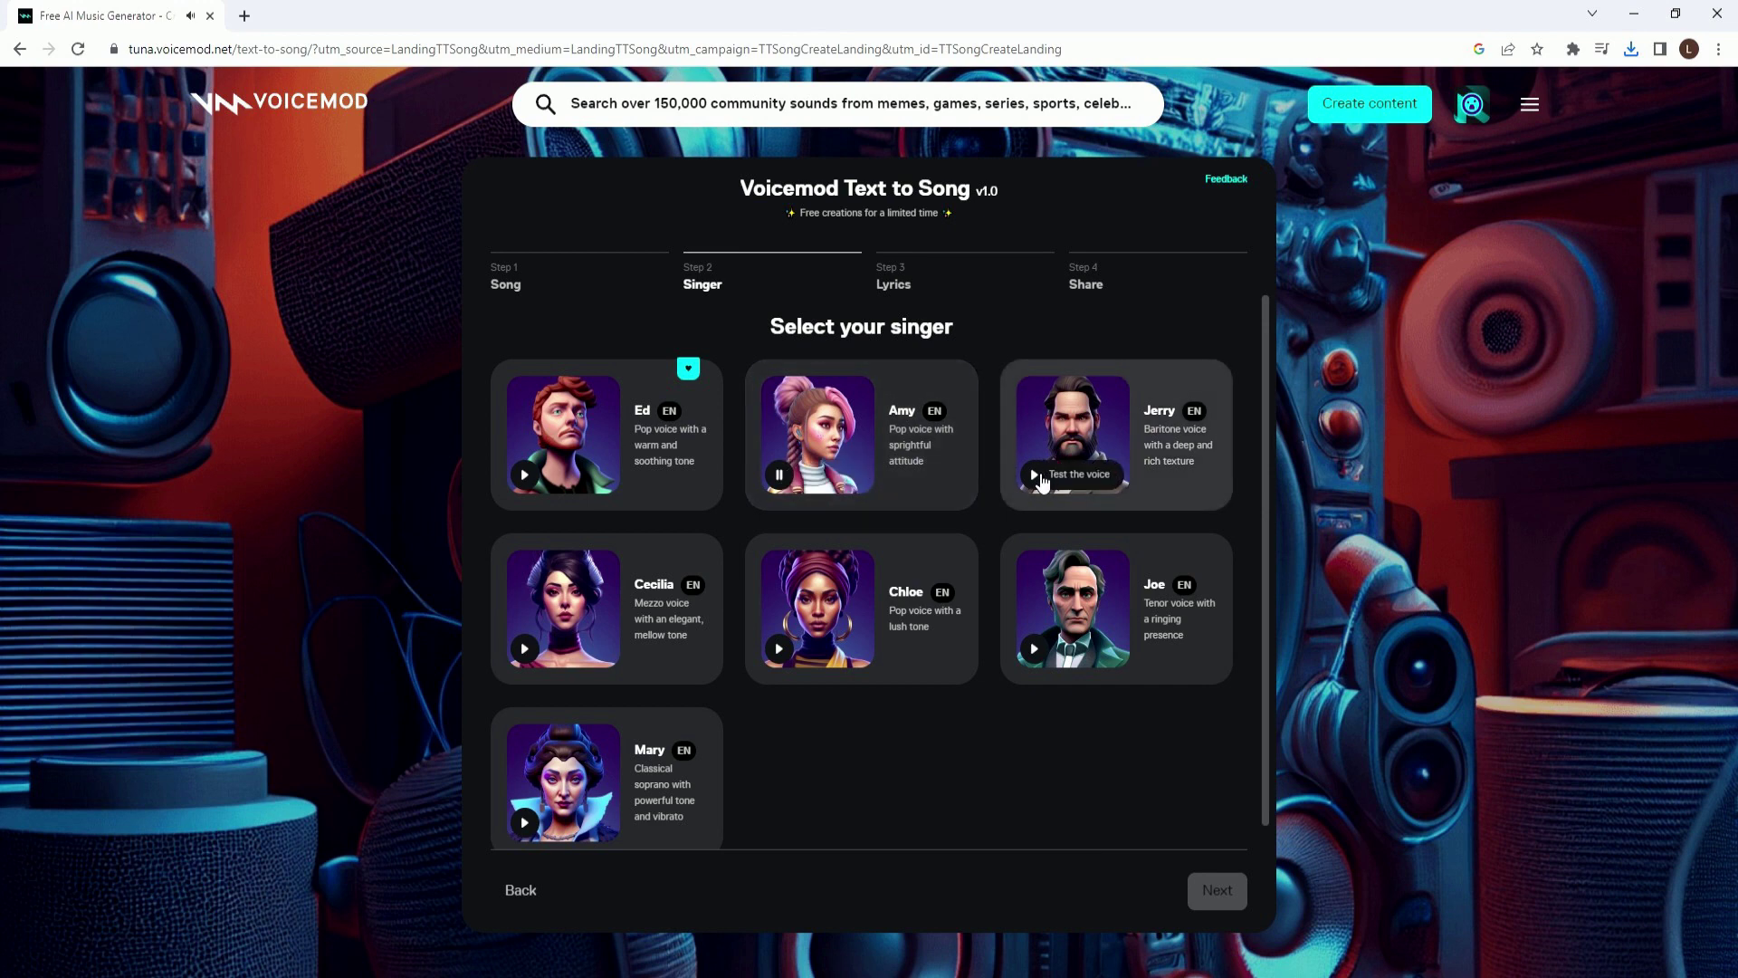
left_click(1036, 478)
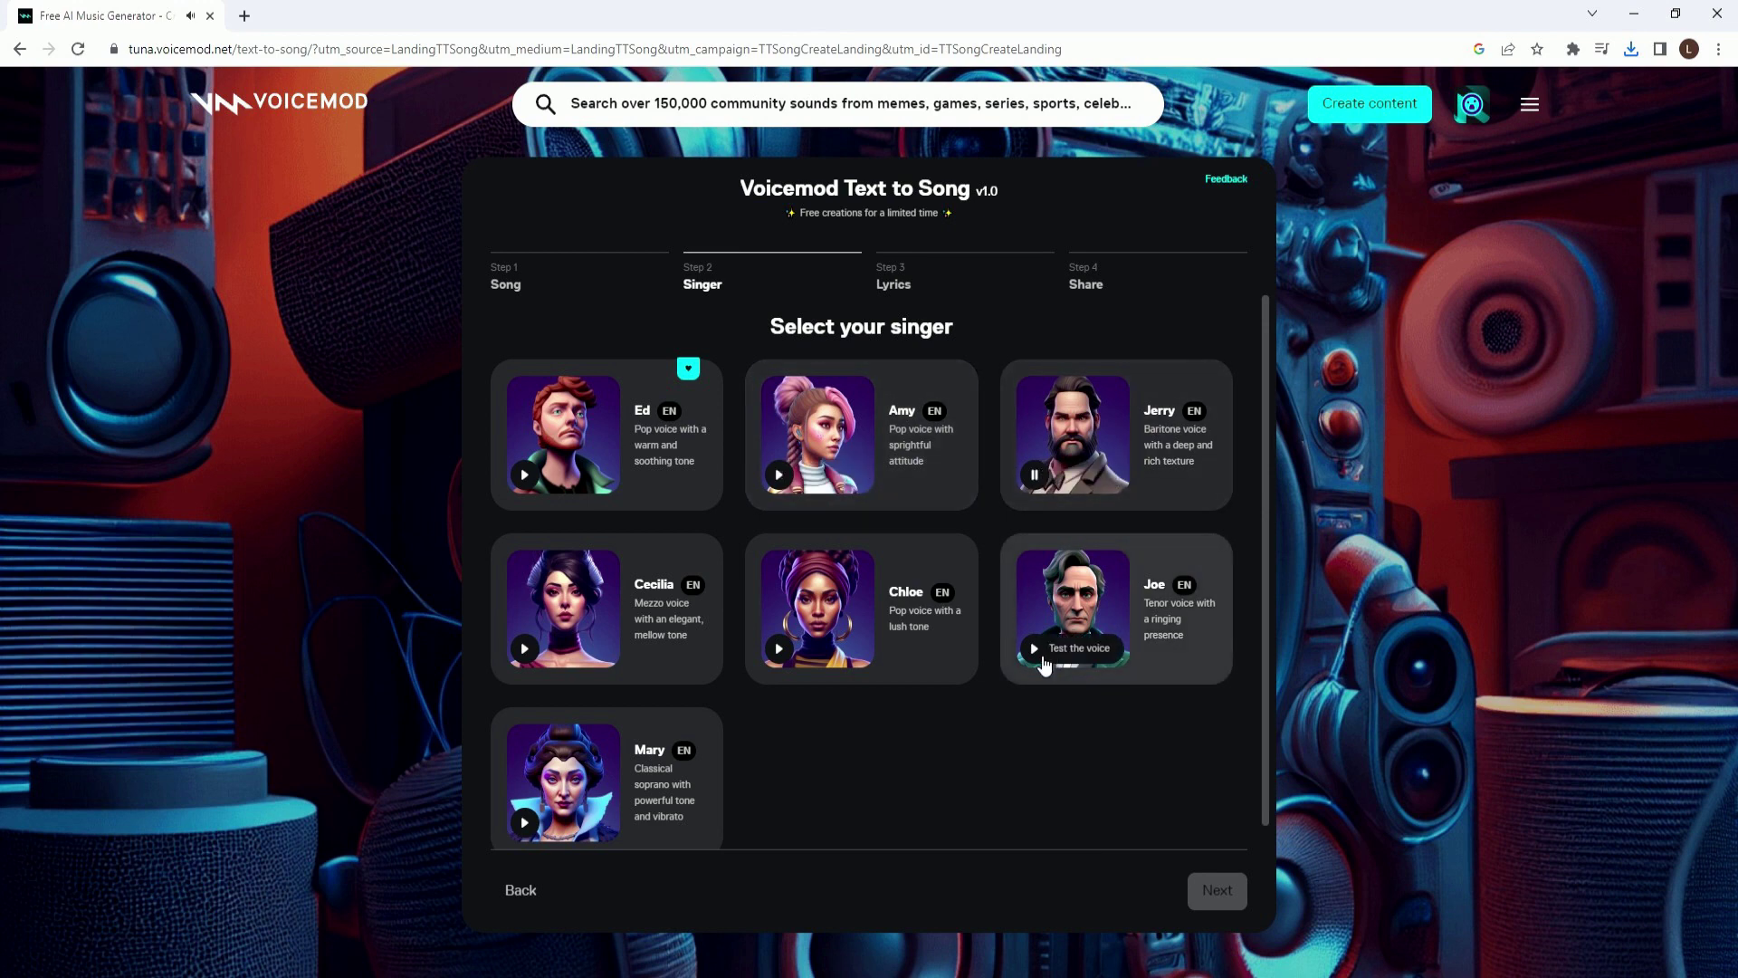
left_click(1041, 657)
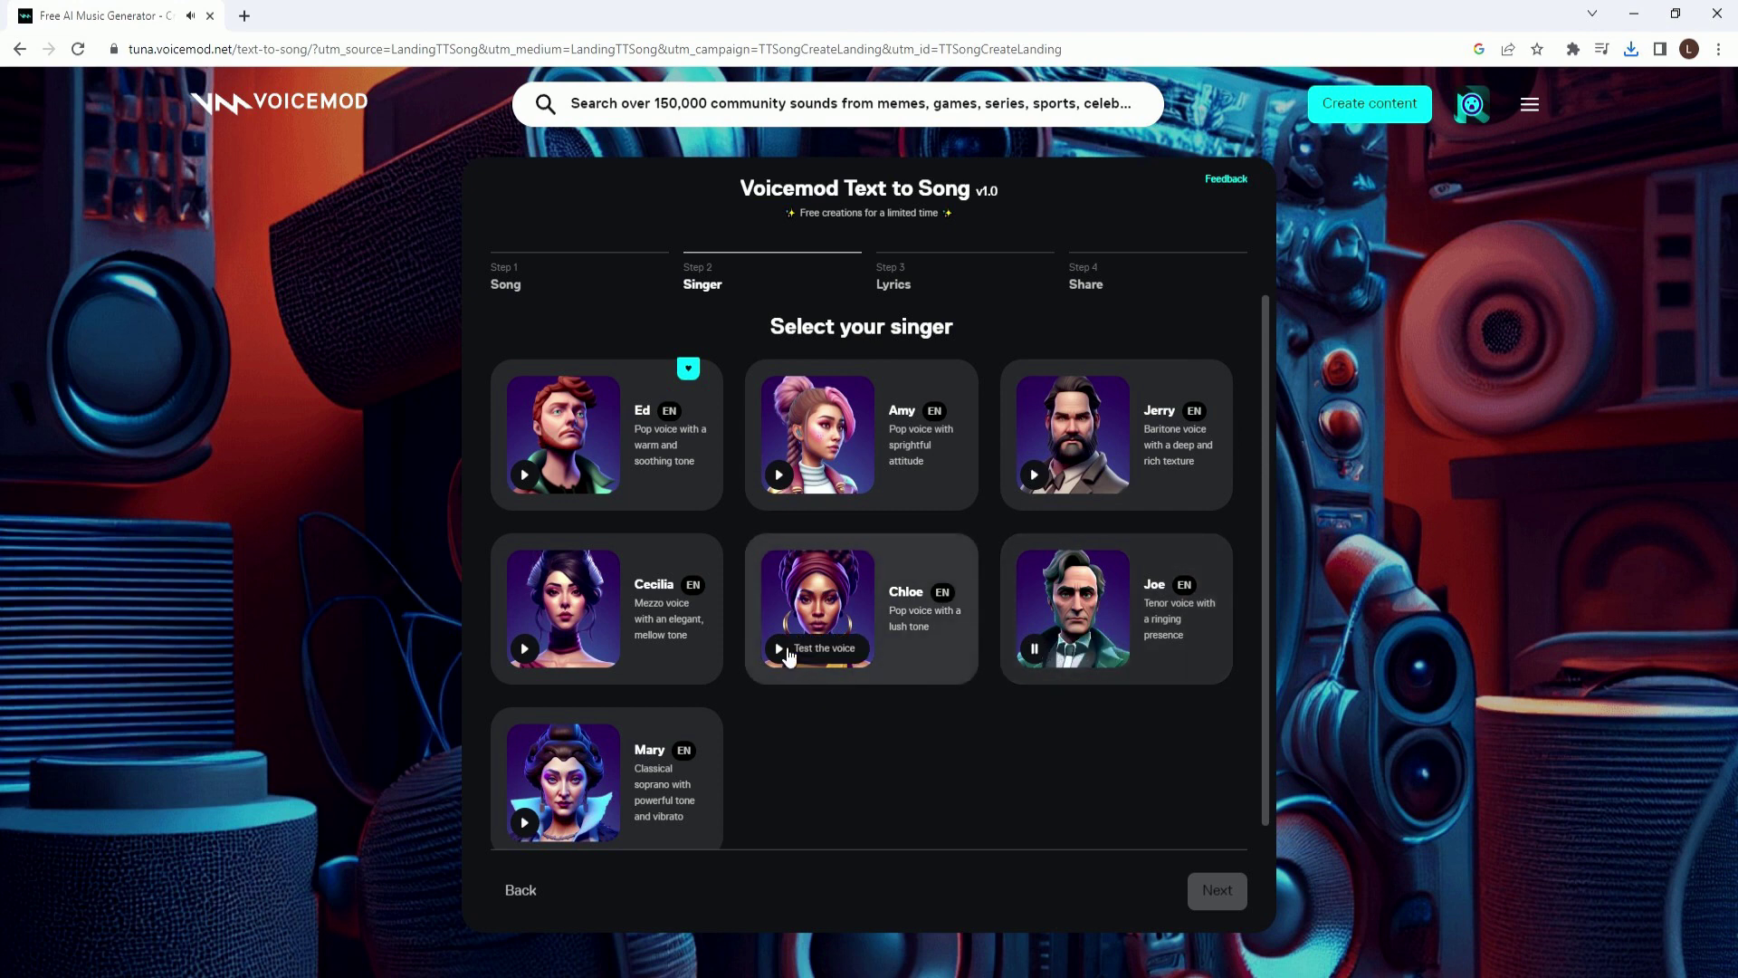
left_click(785, 652)
left_click(524, 652)
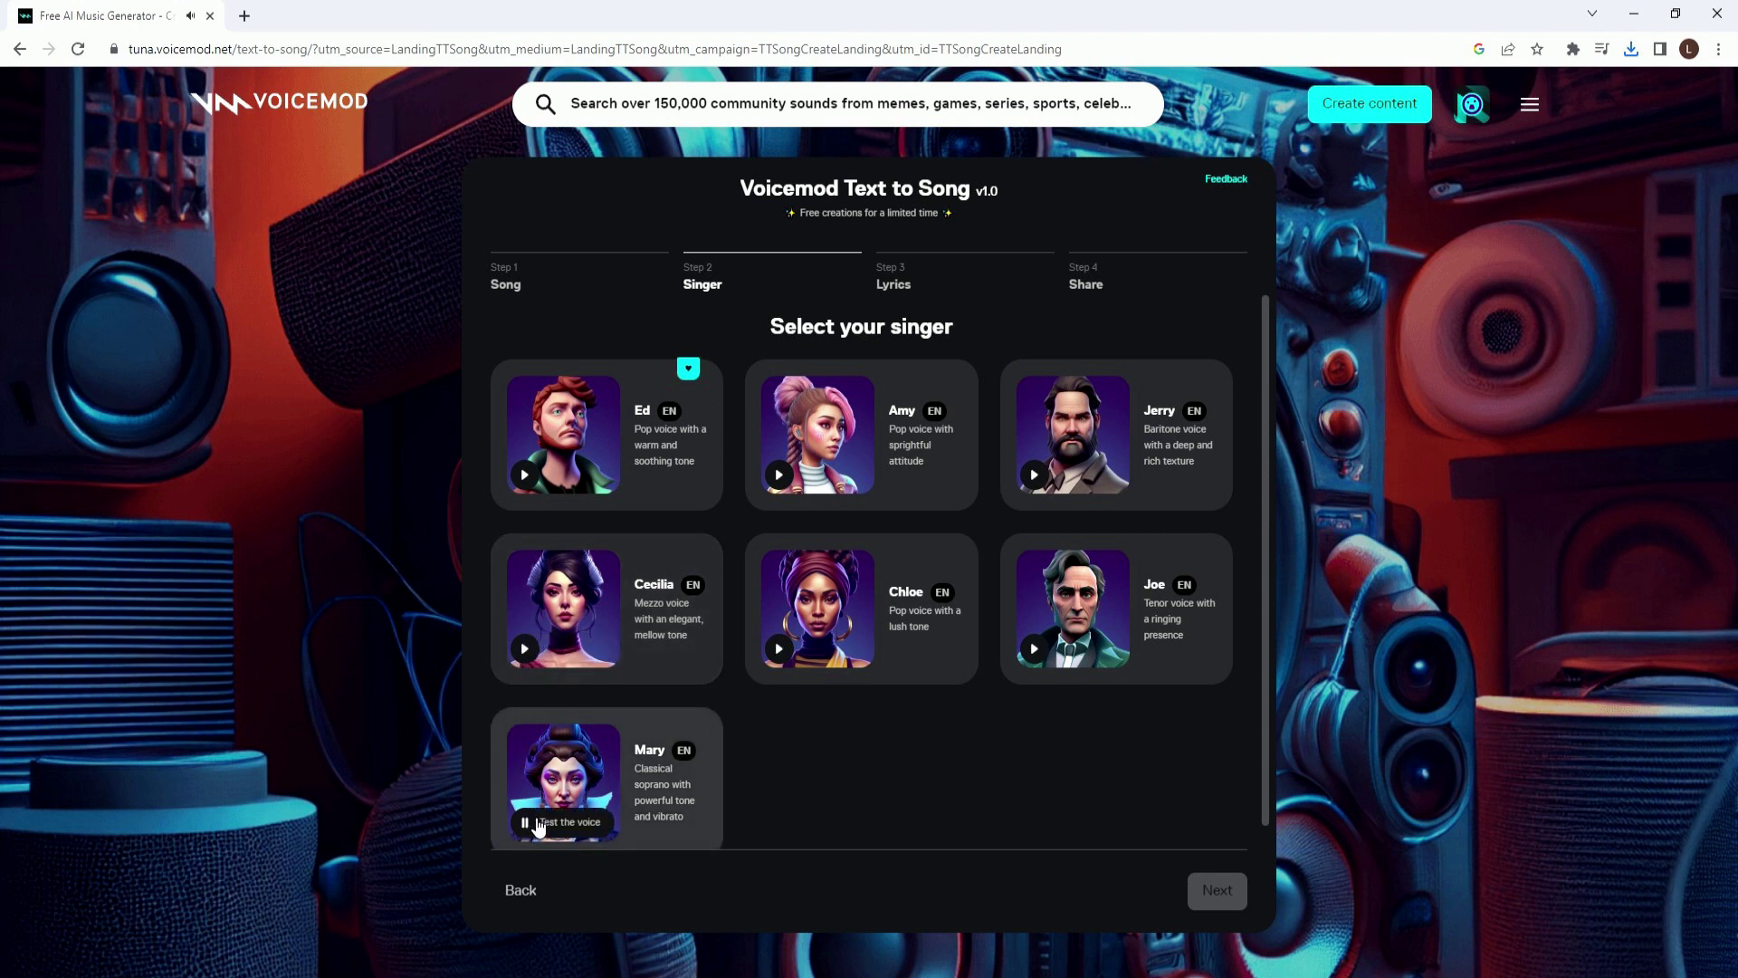
left_click(603, 436)
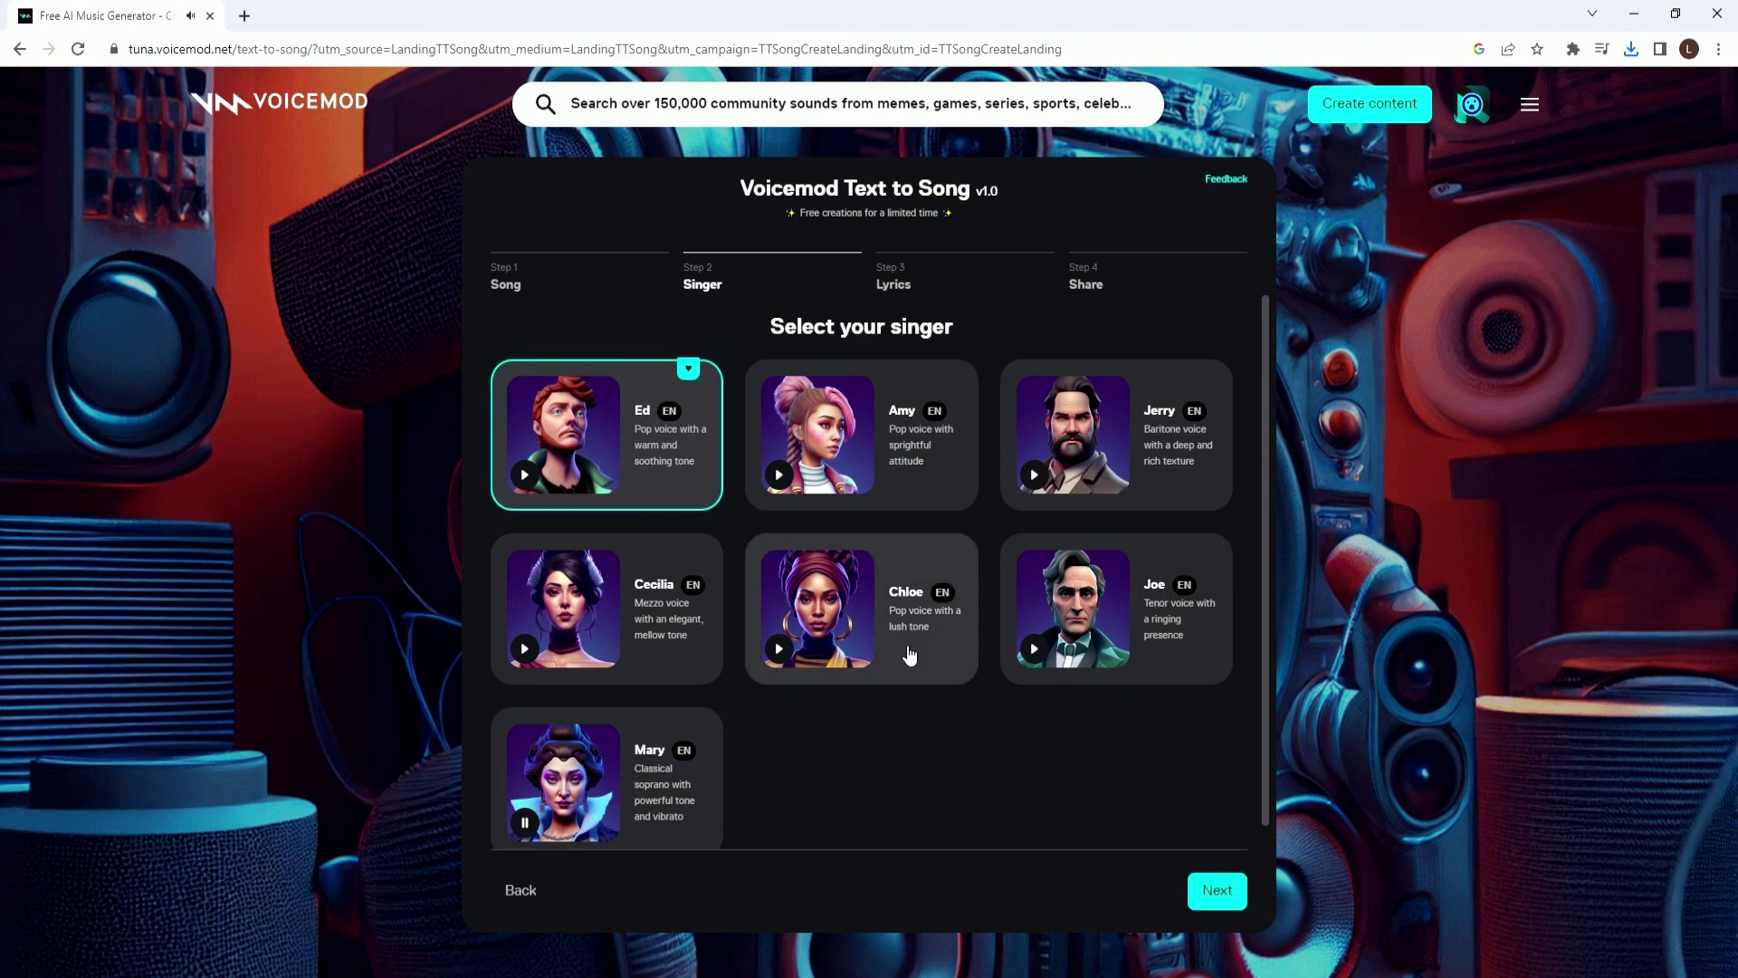
Ask ChatGPT for 8 lines of a song that talks about AI singing
left_click(1229, 896)
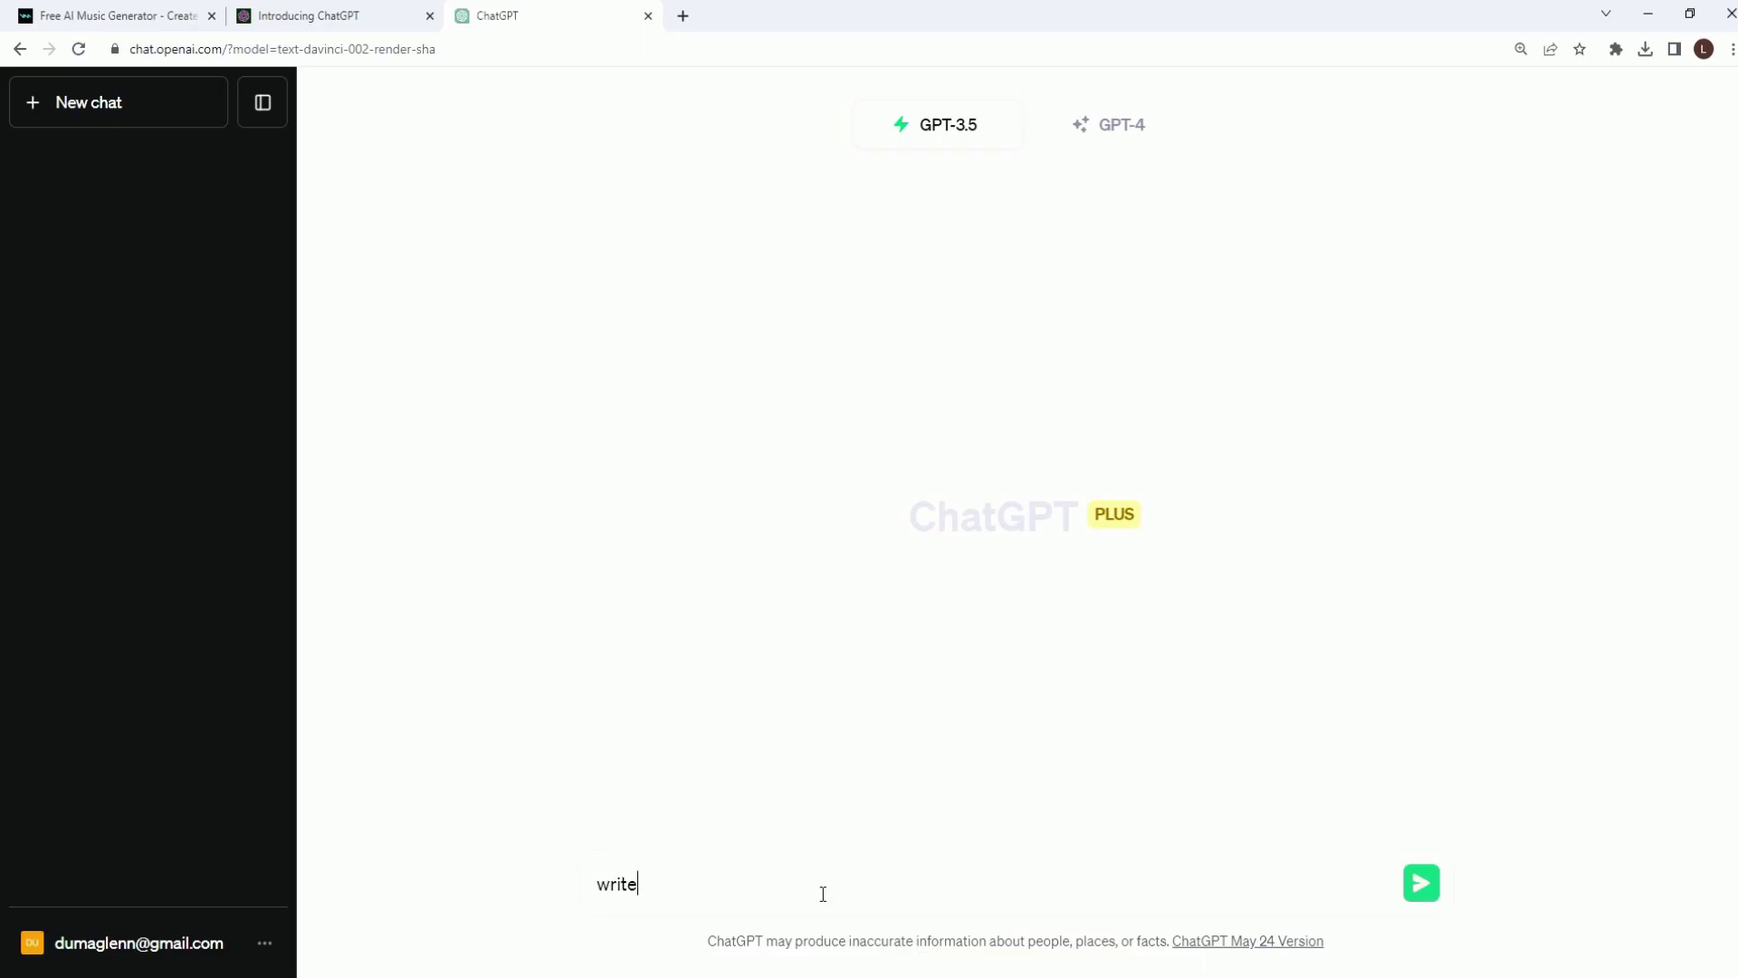
type("me 8 lines of a song that ta")
type("lks about AI singing")
key("Return")
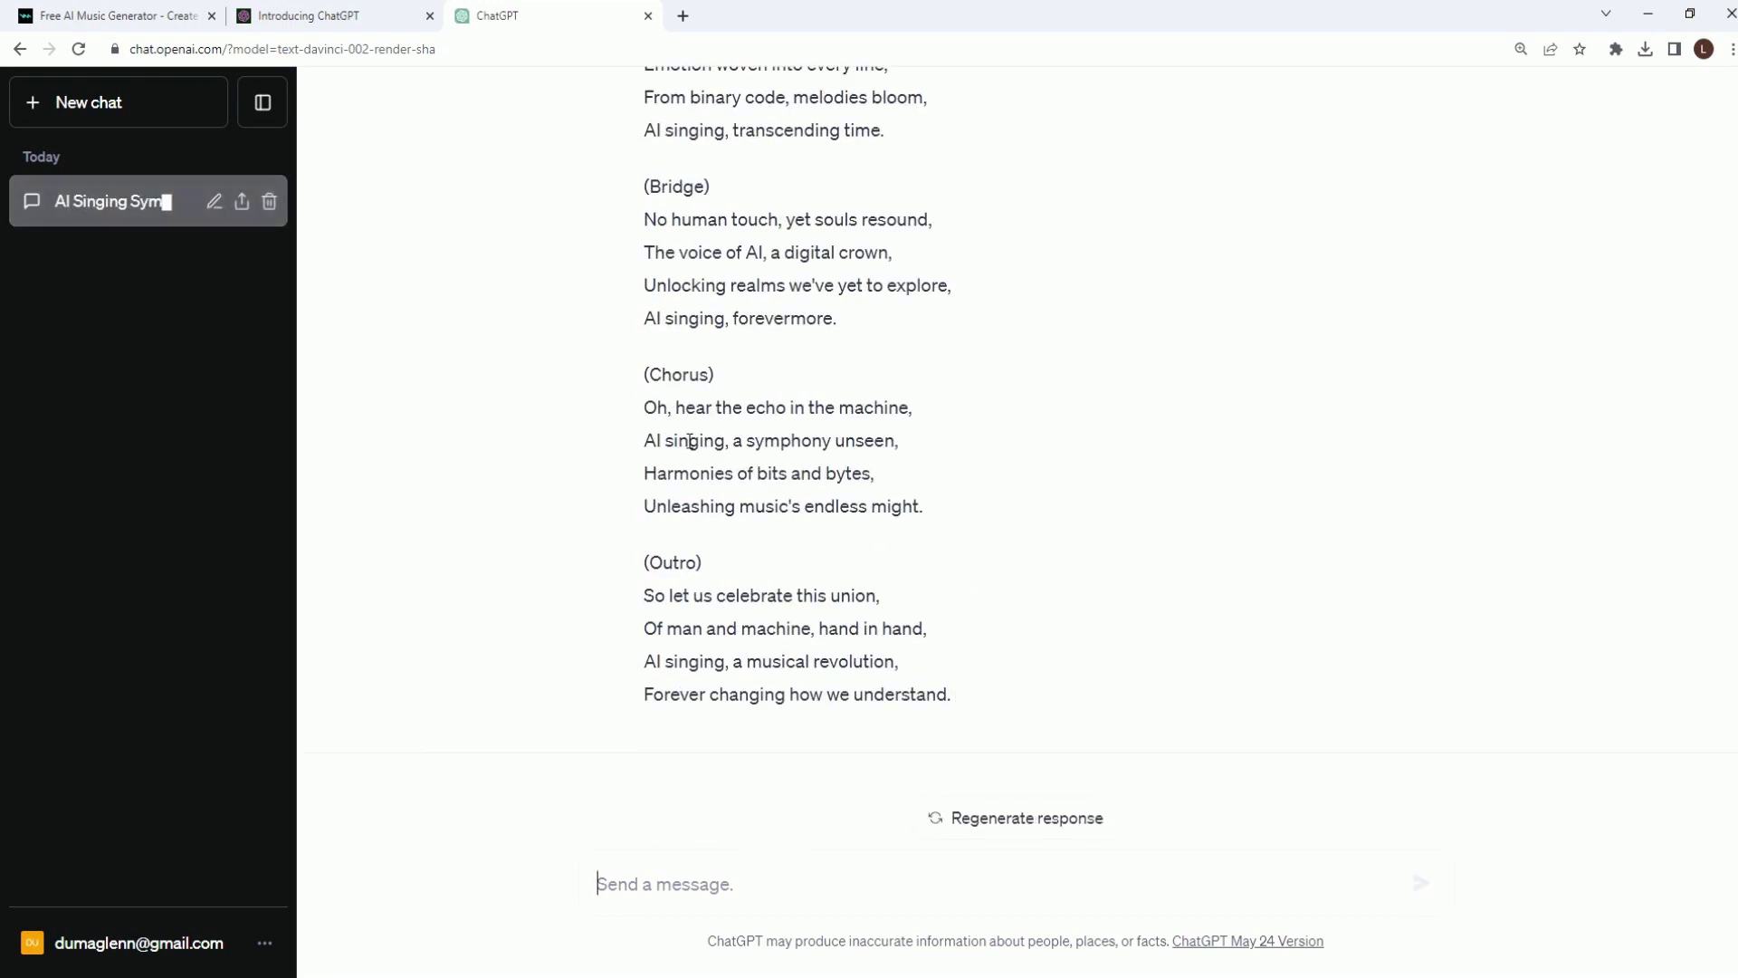
Copy ChatGPT's four Verse 1 lines into Voicemod's lyrics box
scroll(828, 485, "up", 6)
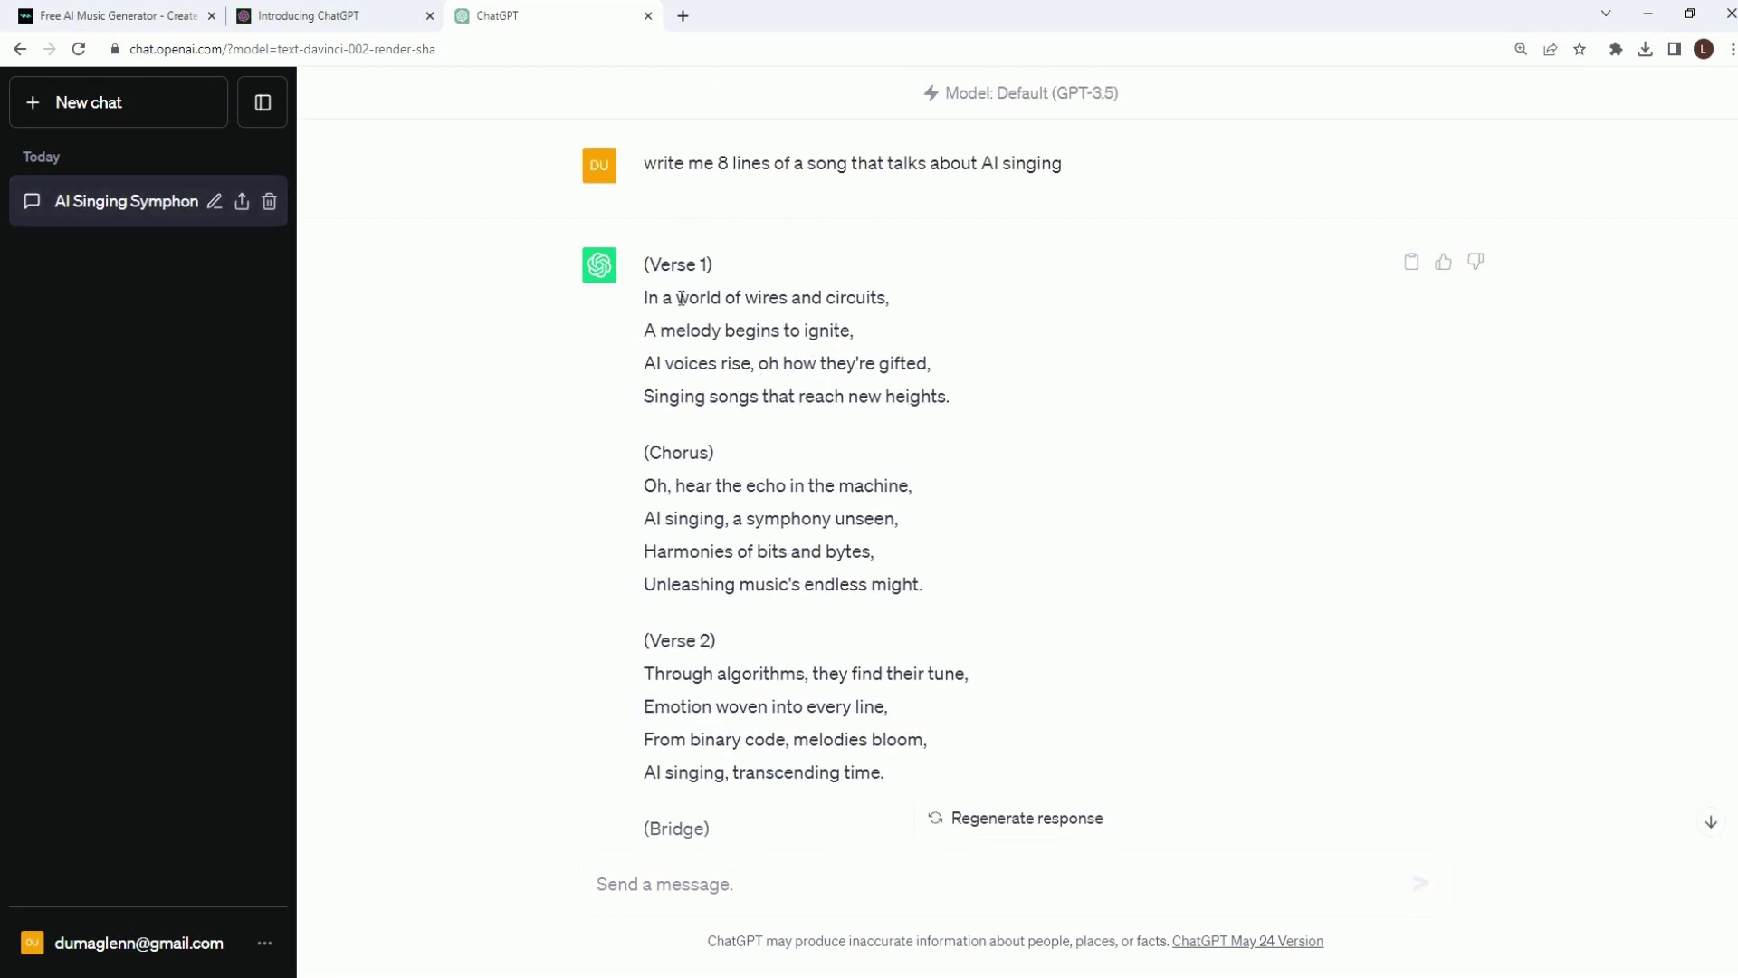
left_click_drag(644, 296, 967, 399)
key("ctrl+c")
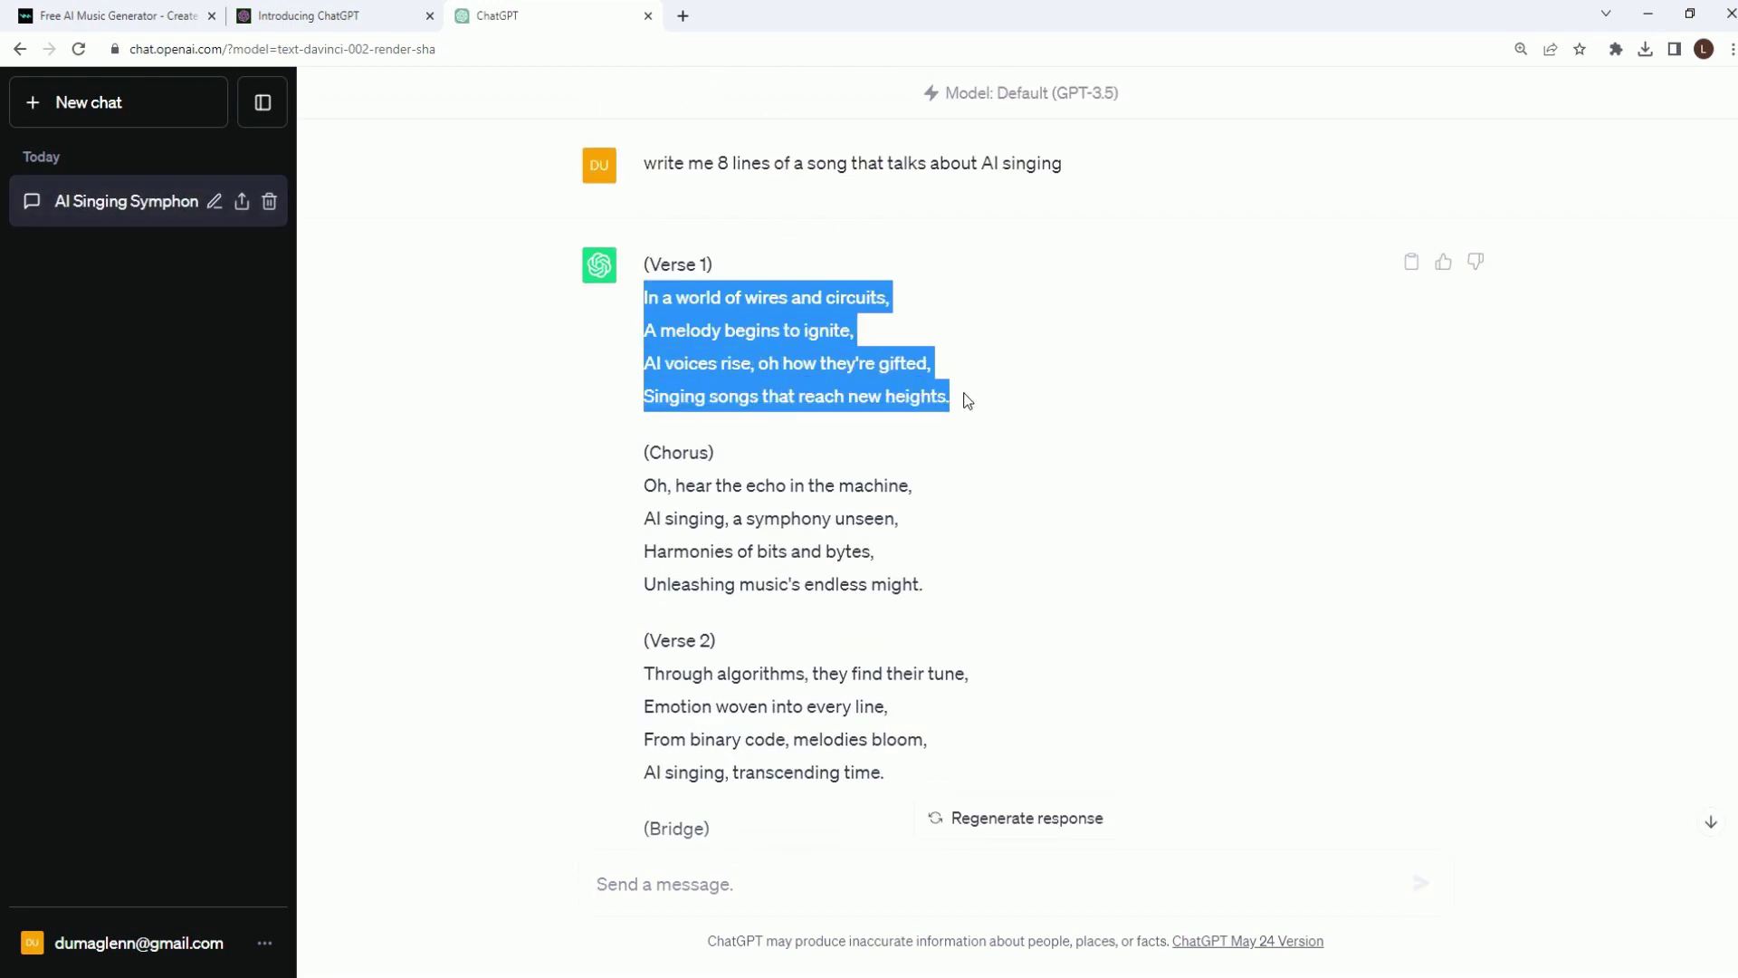
left_click(183, 20)
key("ctrl+v")
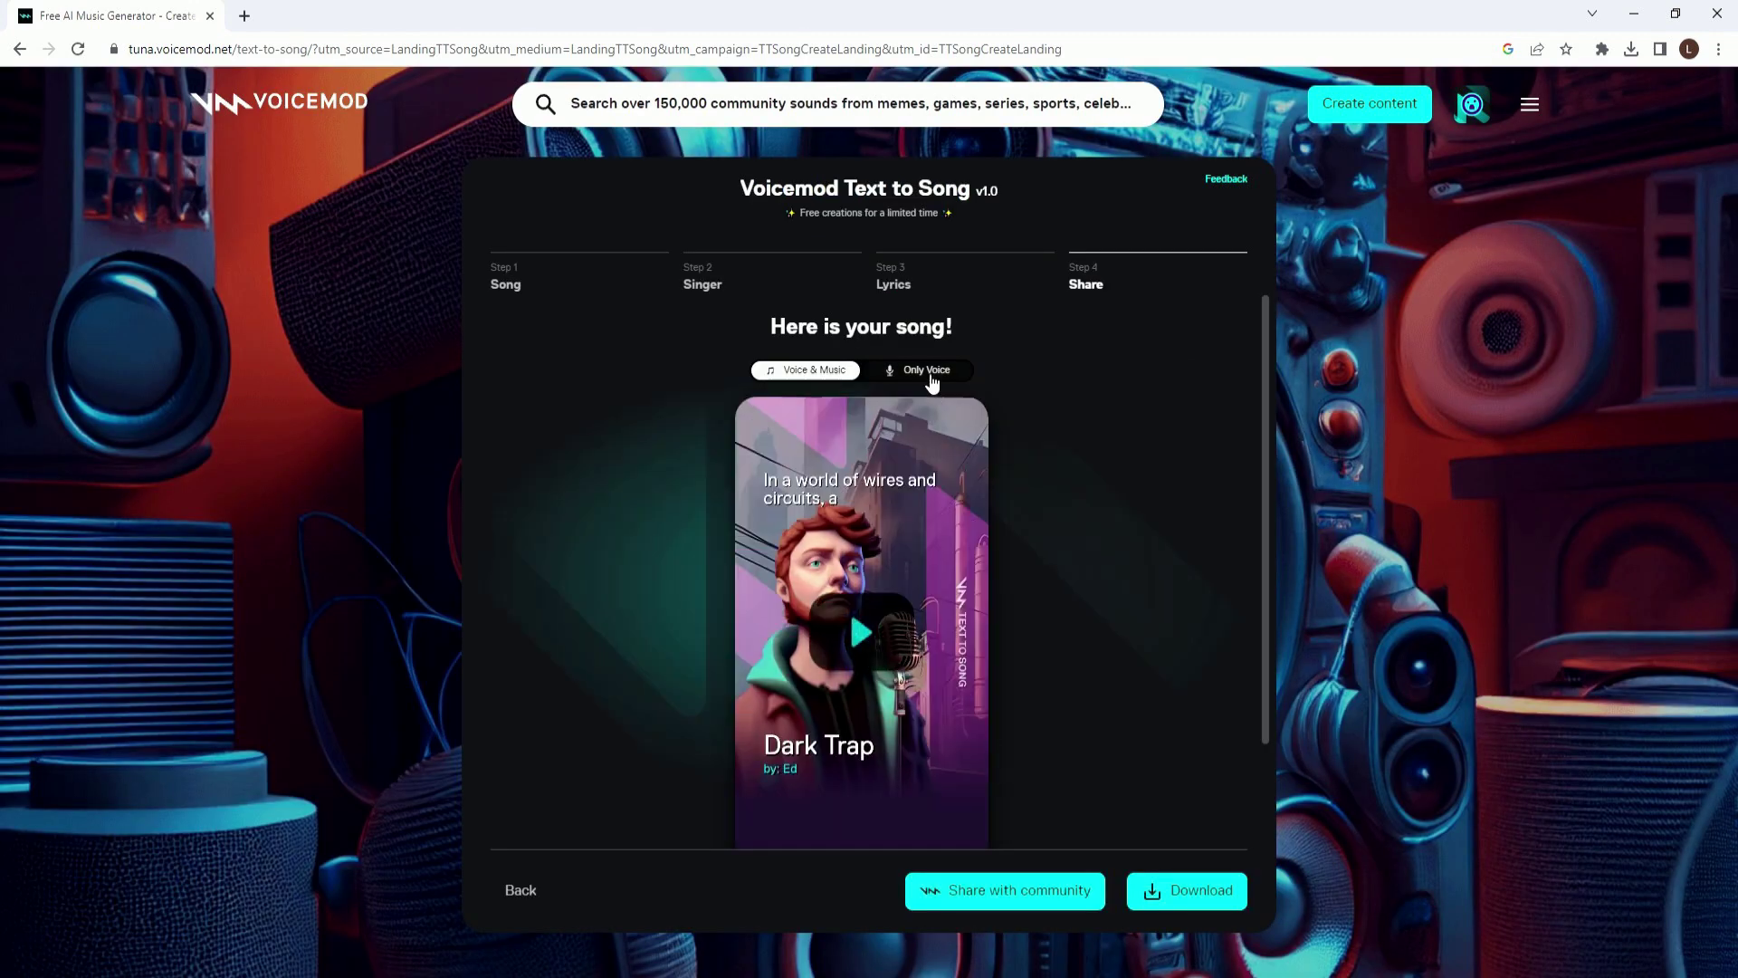
Play the generated Dark Trap song sung by Ed with Only Voice enabled
left_click(921, 368)
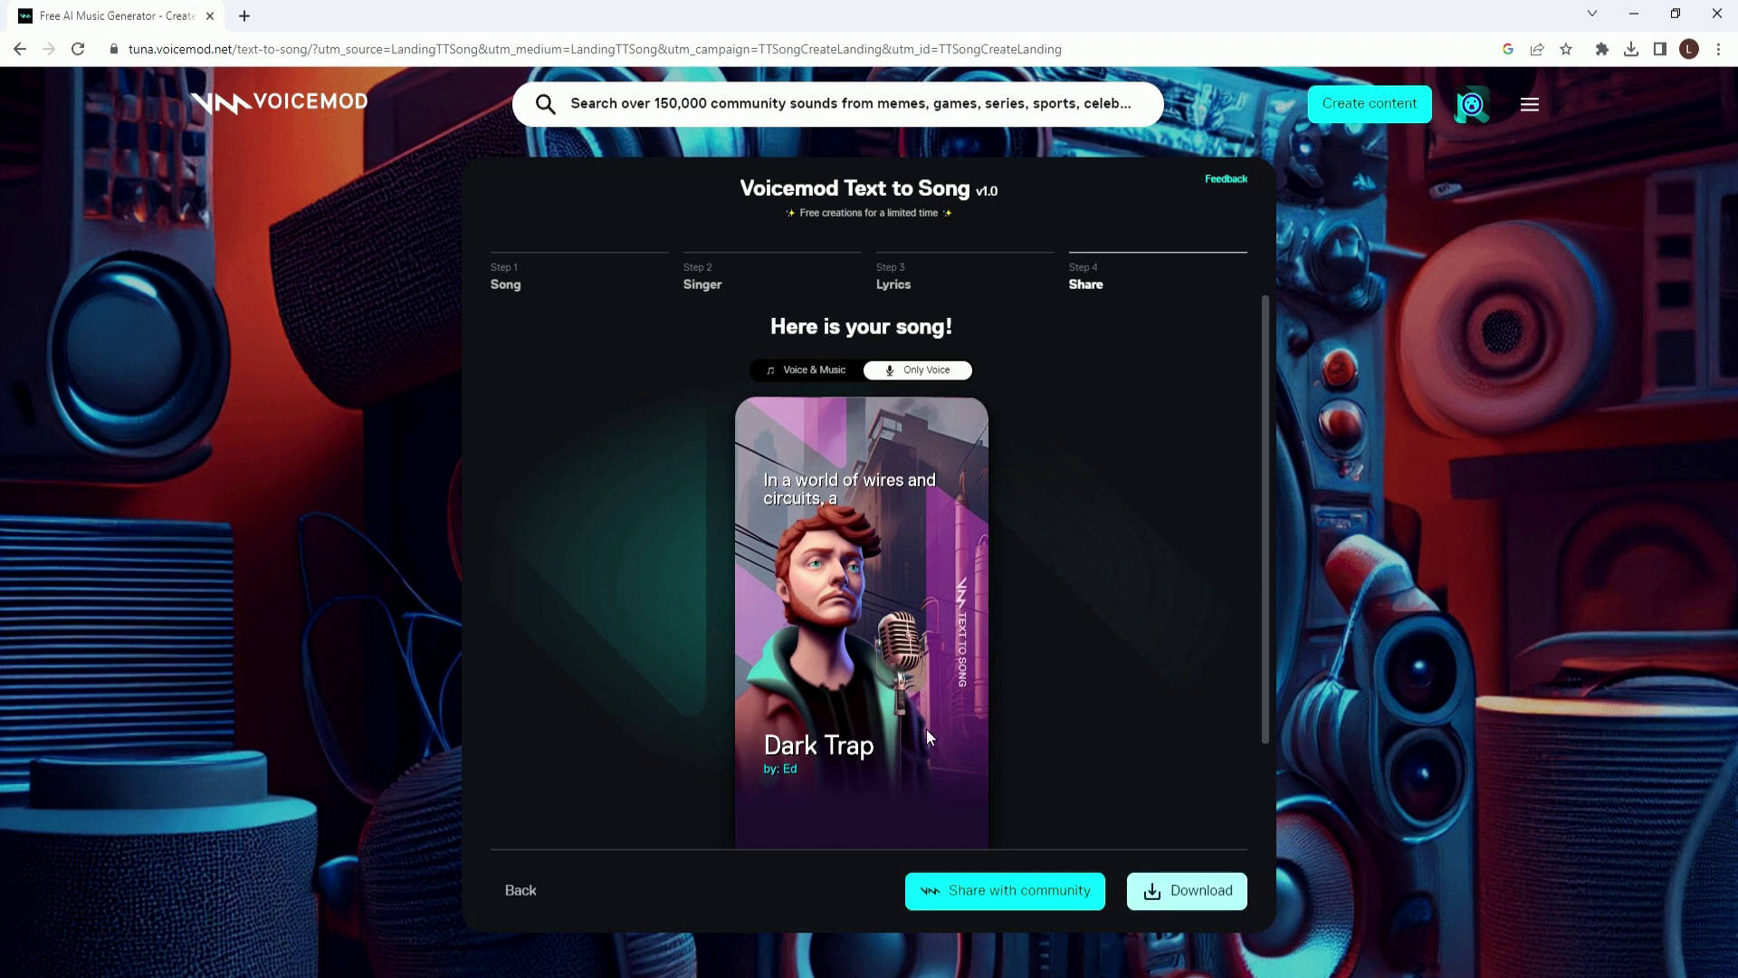
left_click(862, 630)
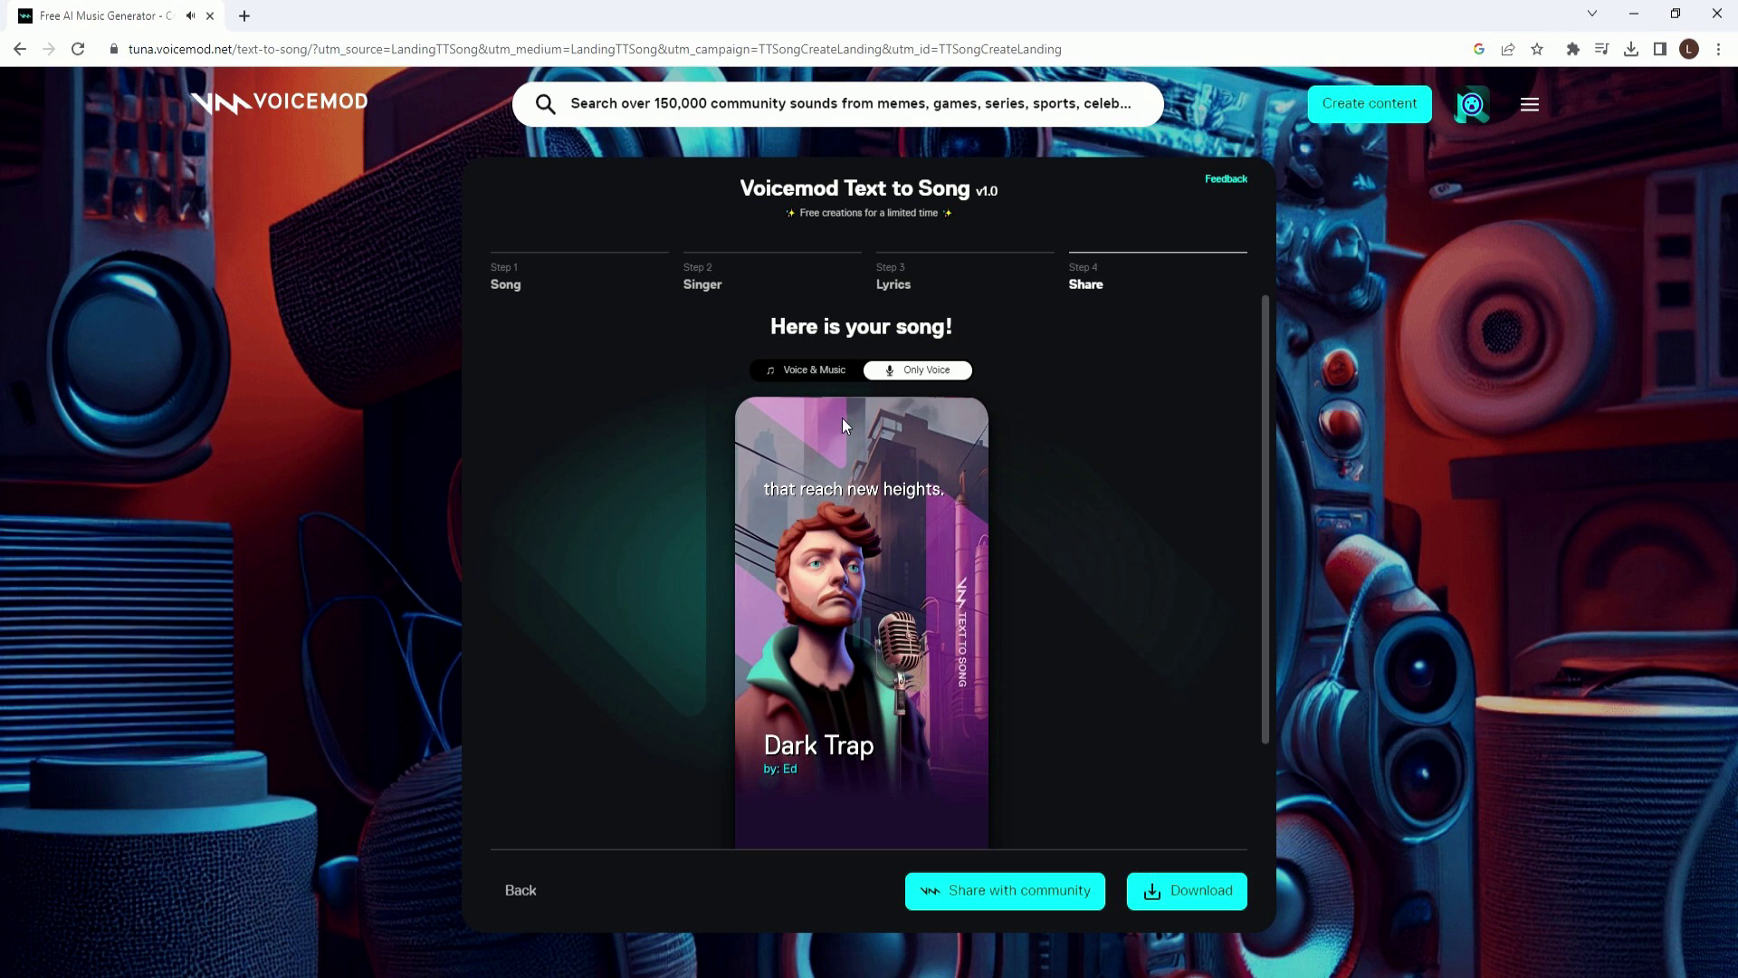
Step back to song selection and switch the backing song to Levitate, confirming the restart
left_click(521, 894)
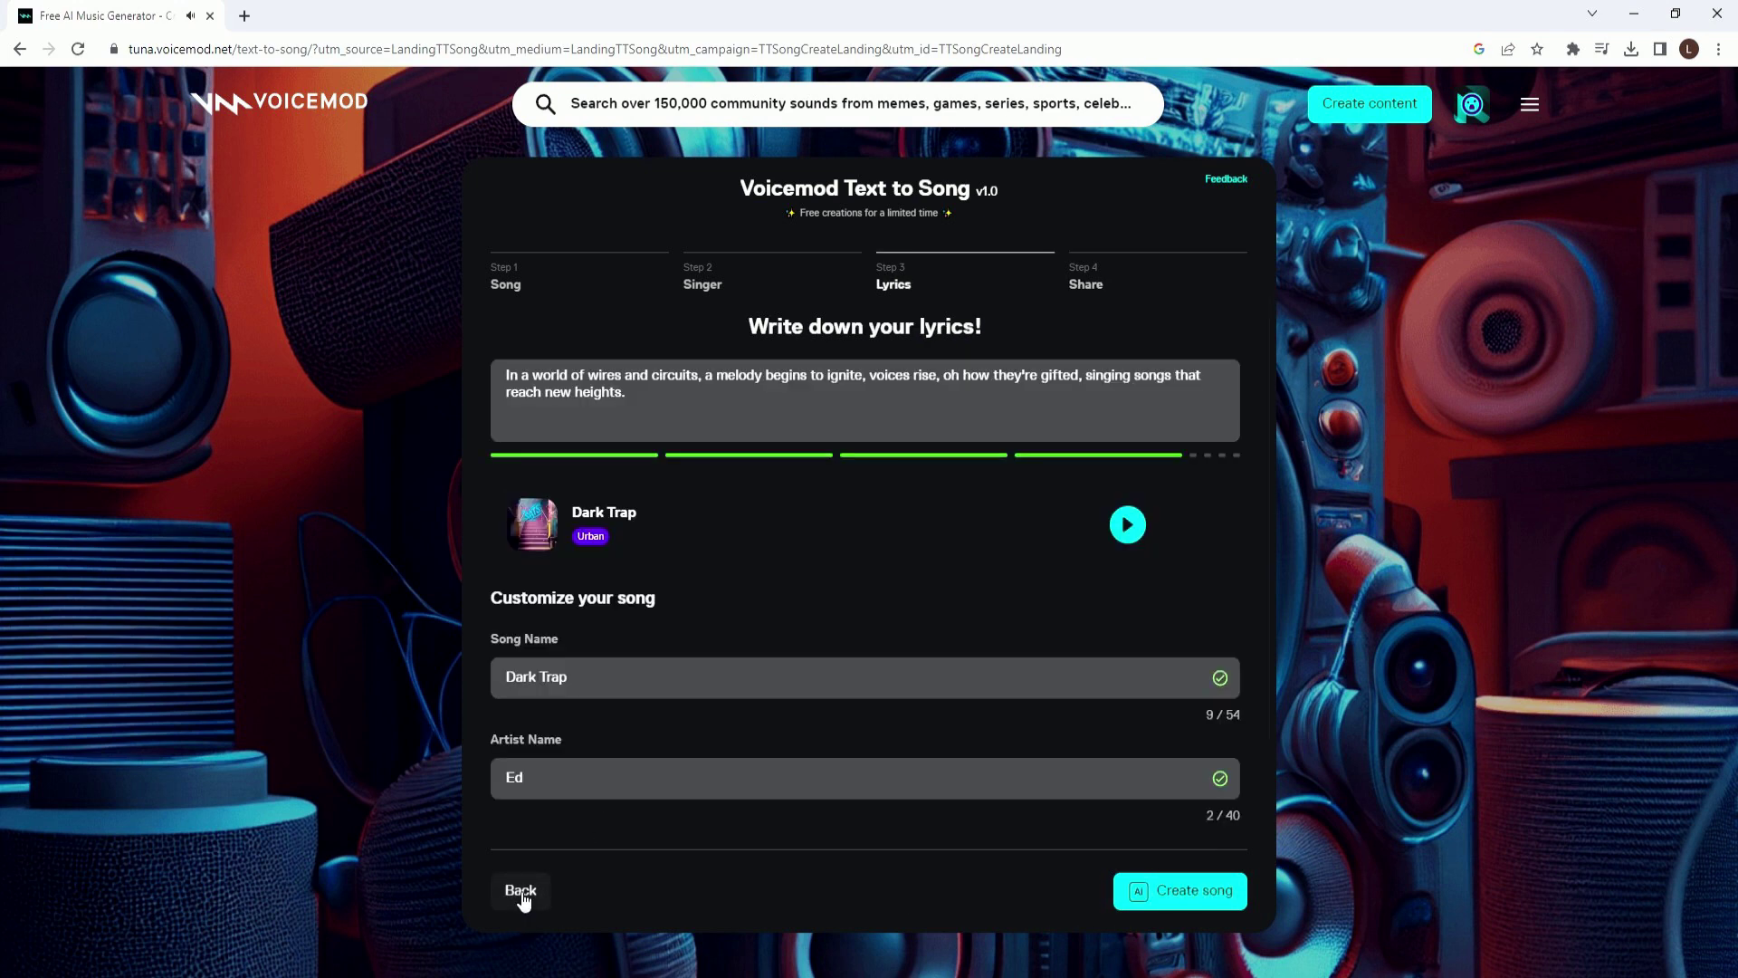
left_click(1192, 683)
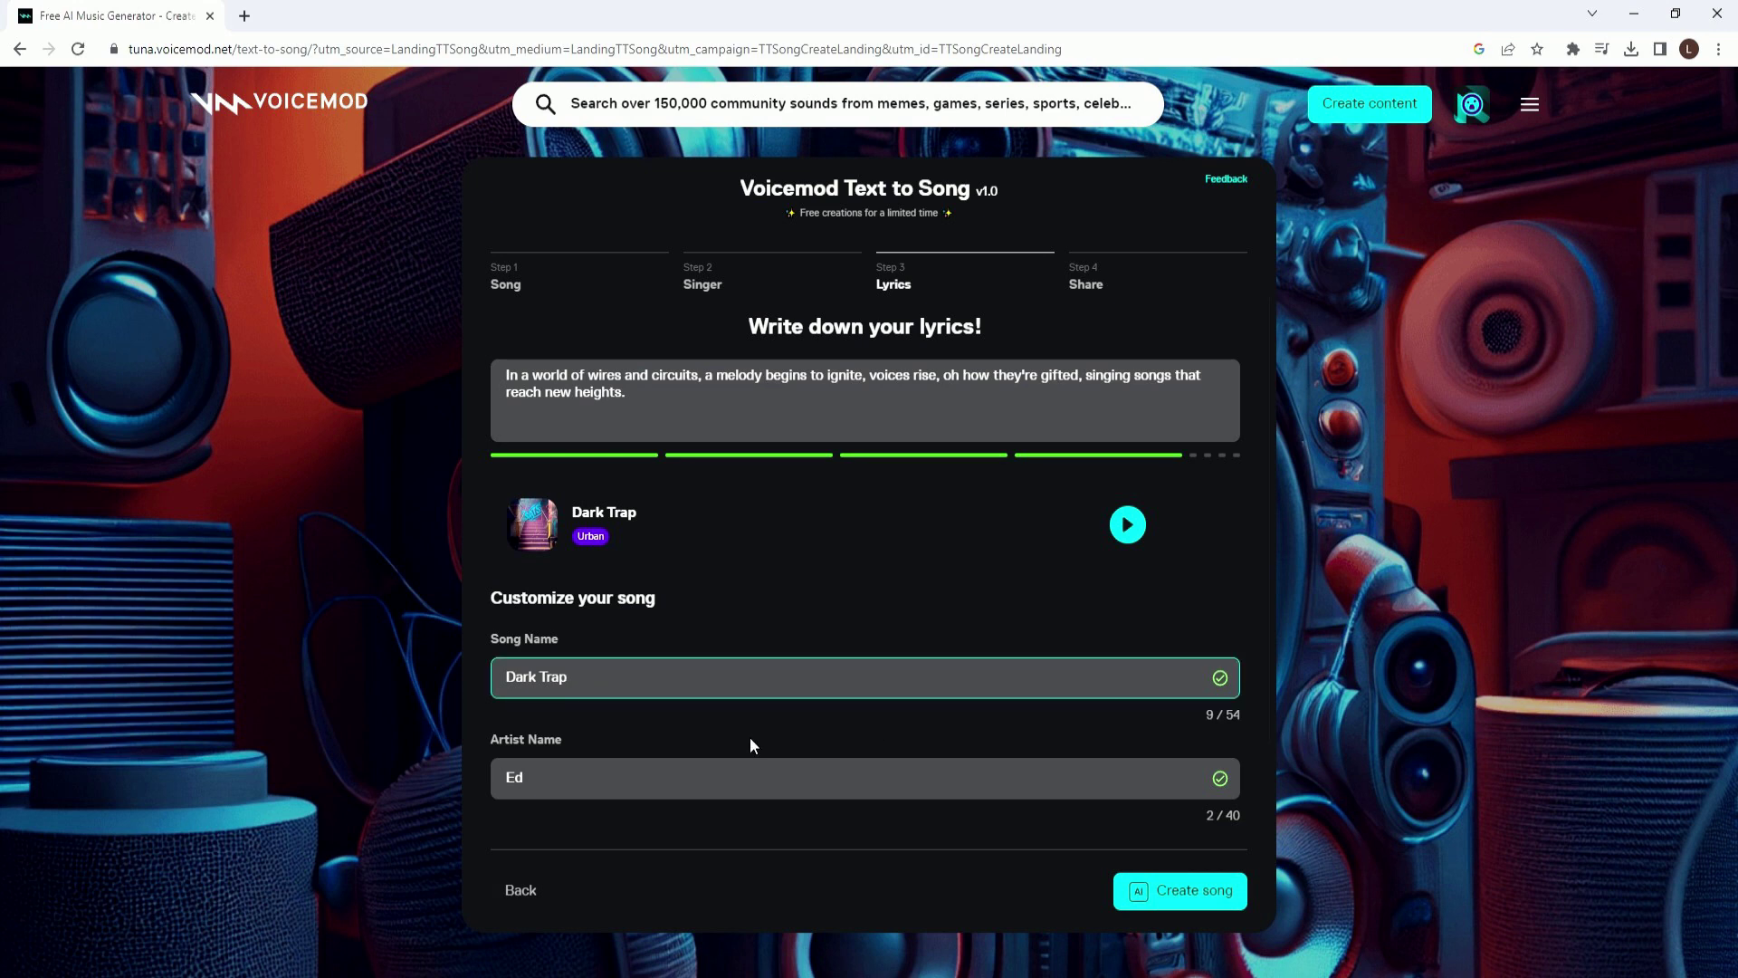
left_click(530, 905)
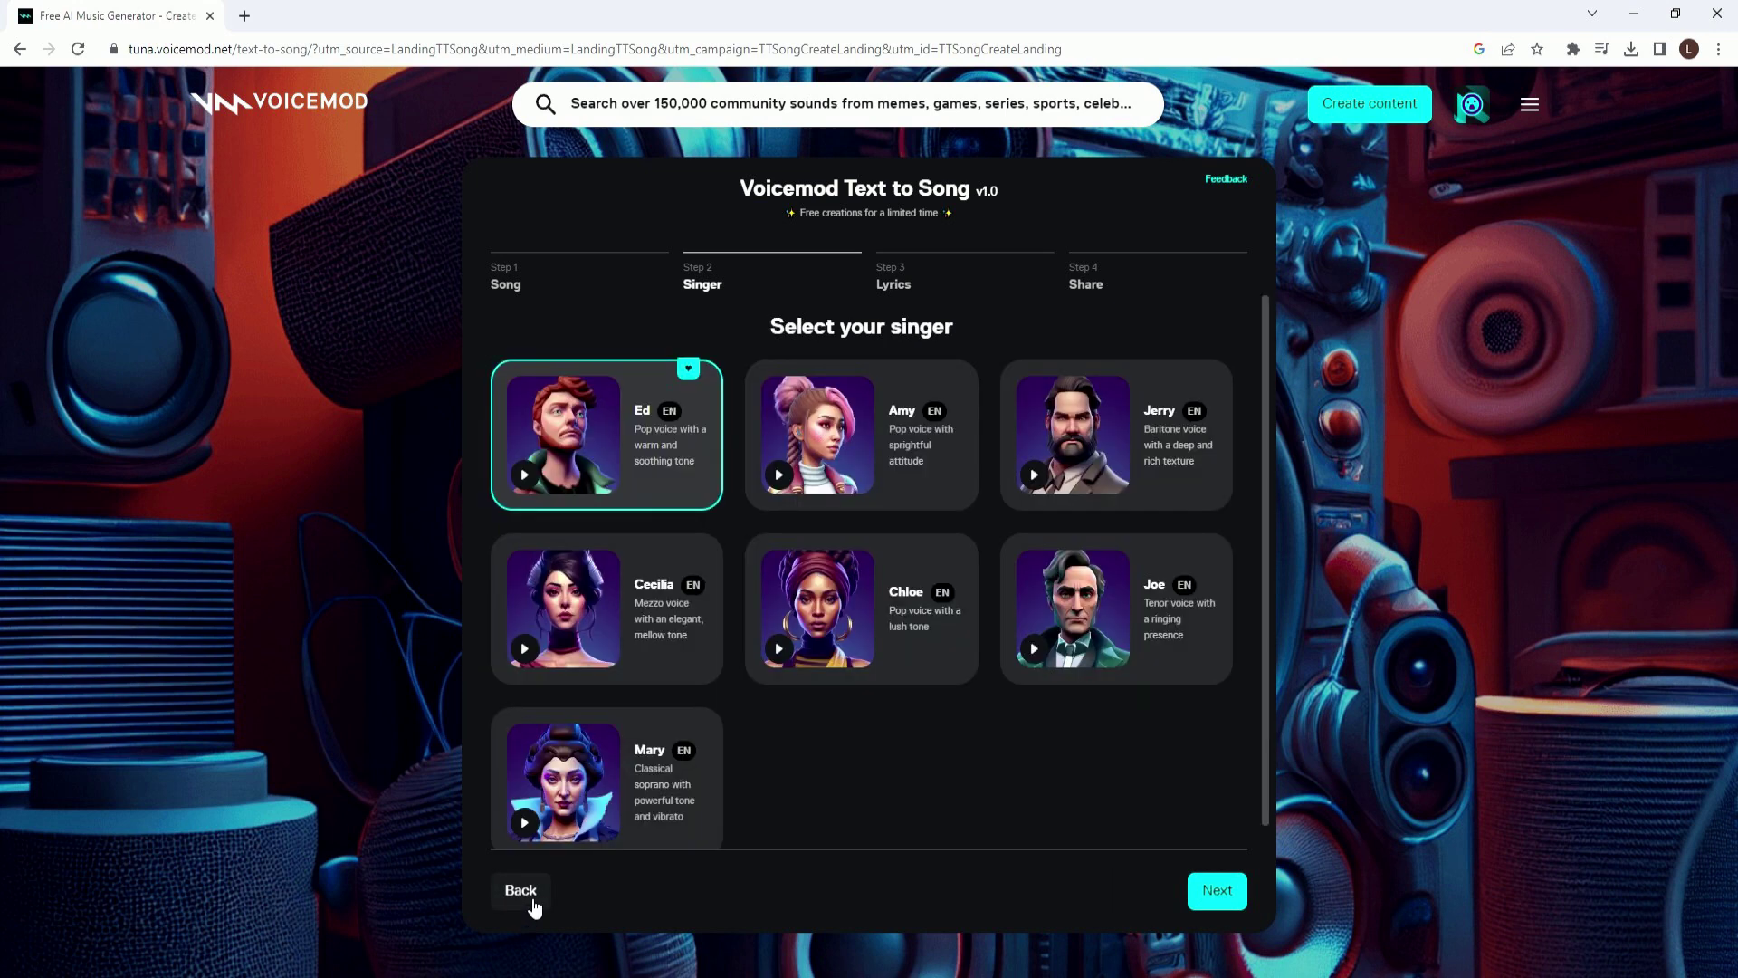
left_click(532, 905)
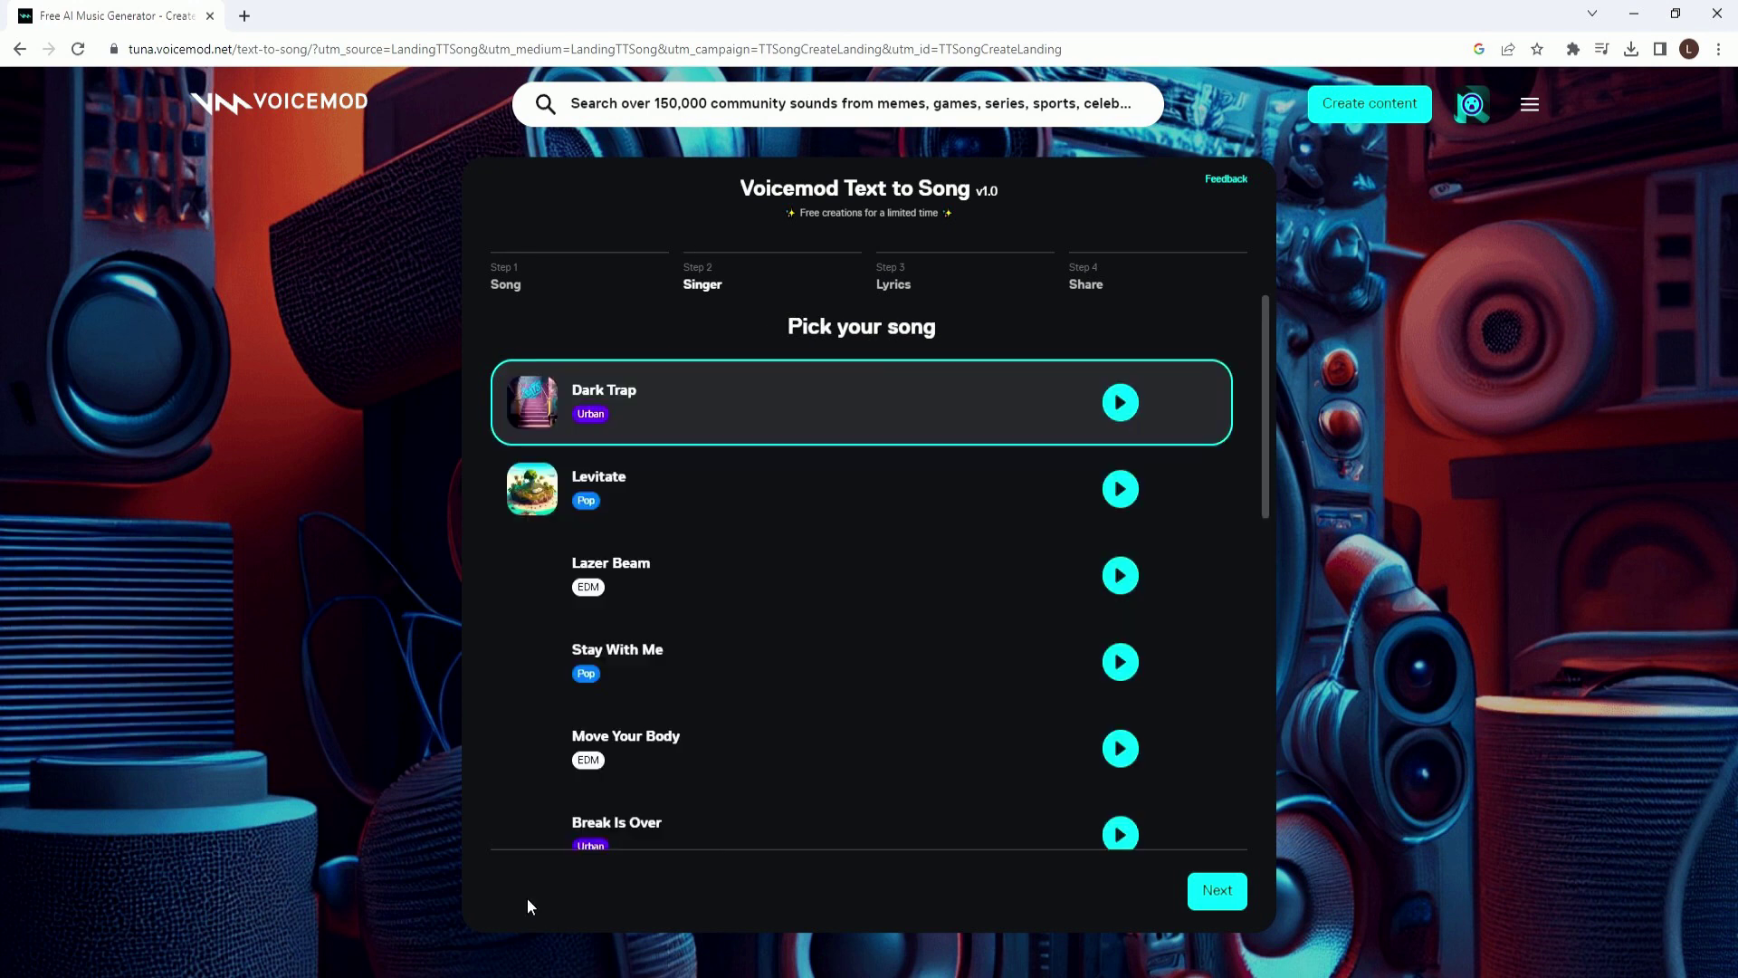
left_click(574, 563)
left_click(1055, 589)
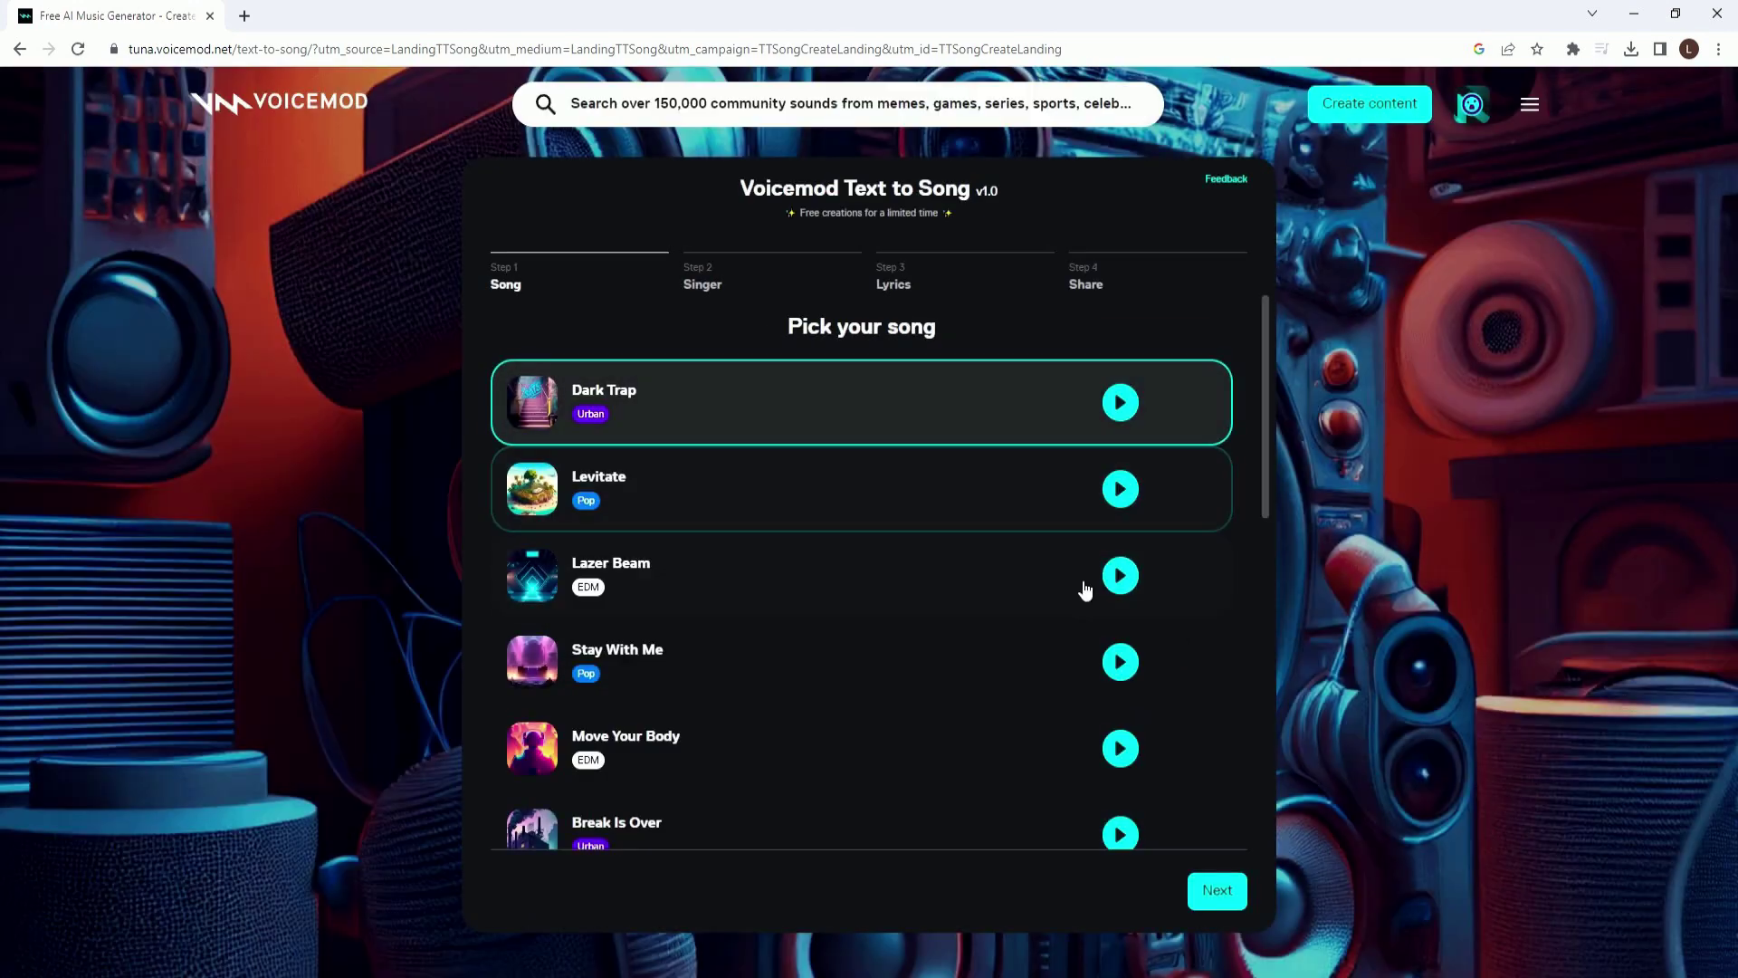
Choose Joe as the singer and create the Levitate song
left_click(1217, 889)
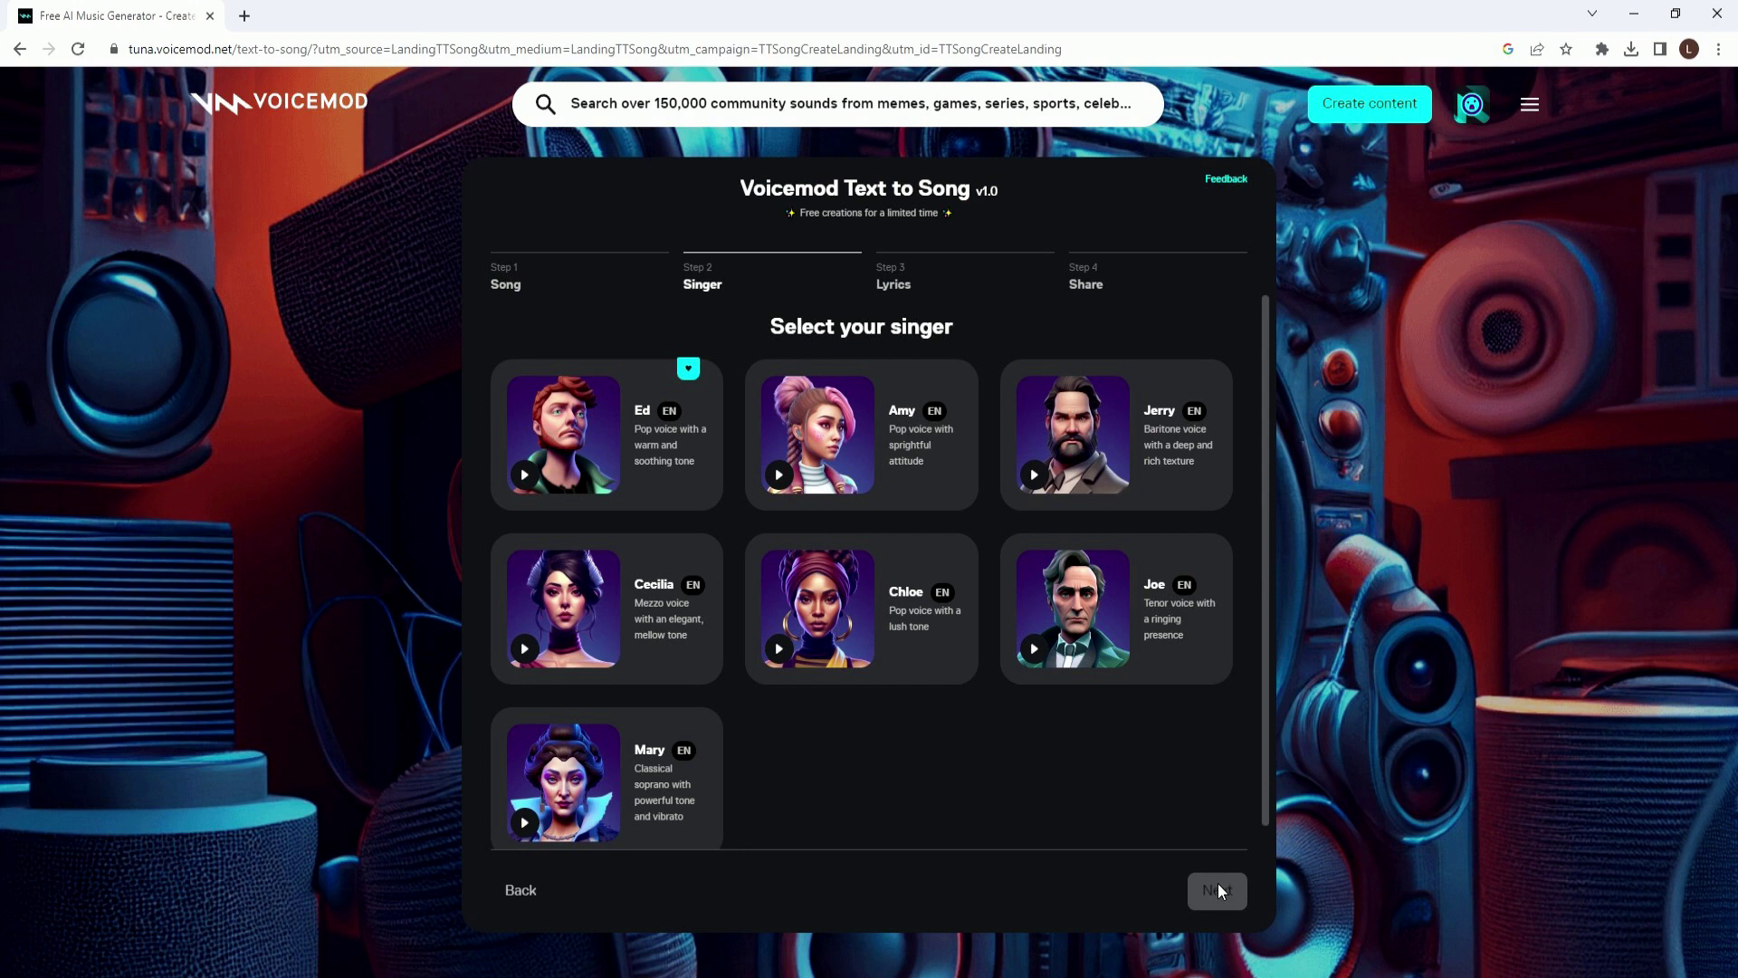
left_click(1106, 593)
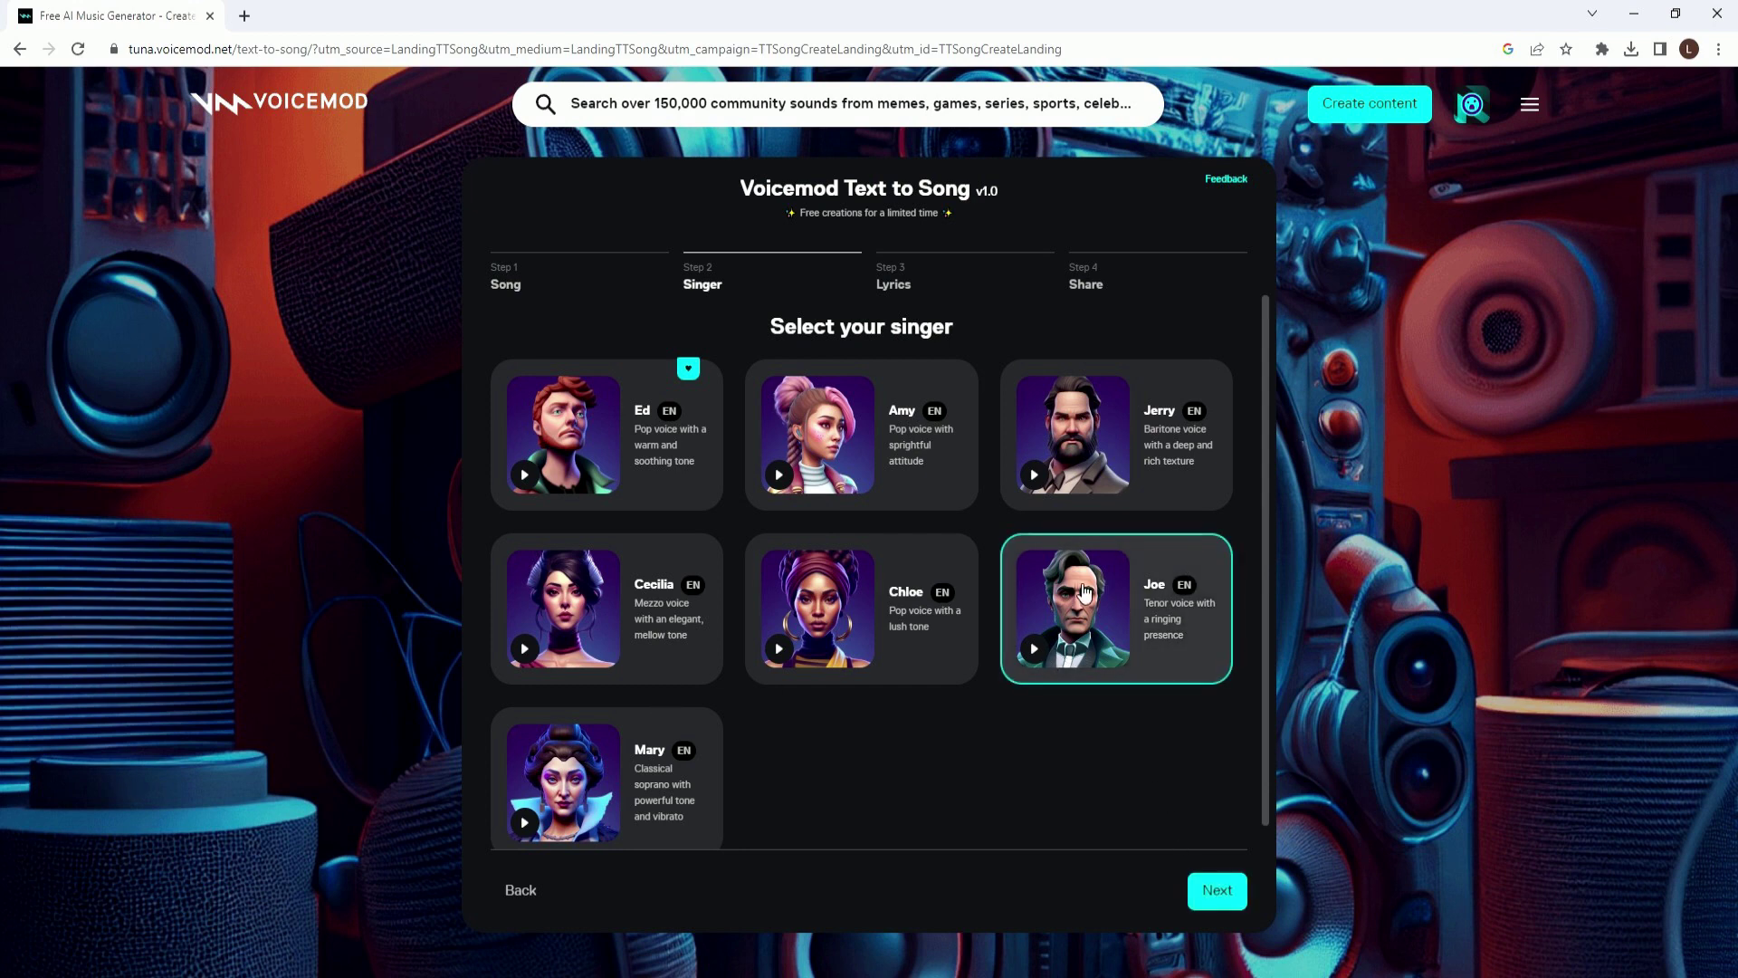
left_click(1218, 890)
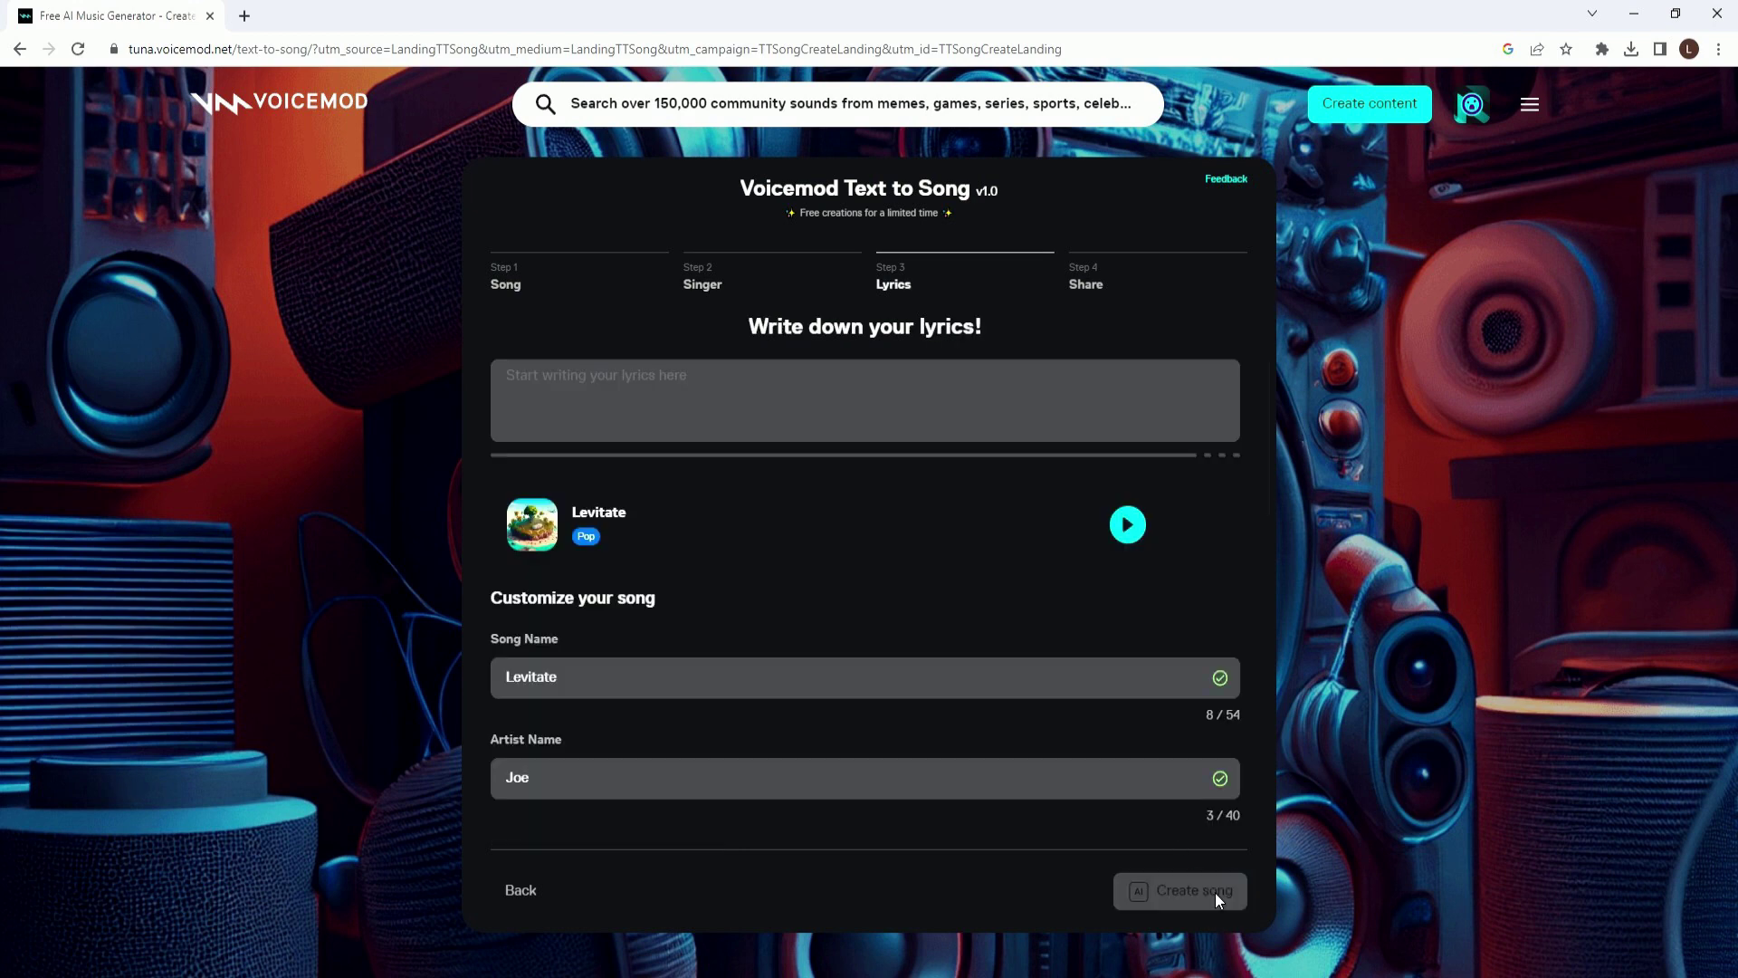
left_click(1213, 892)
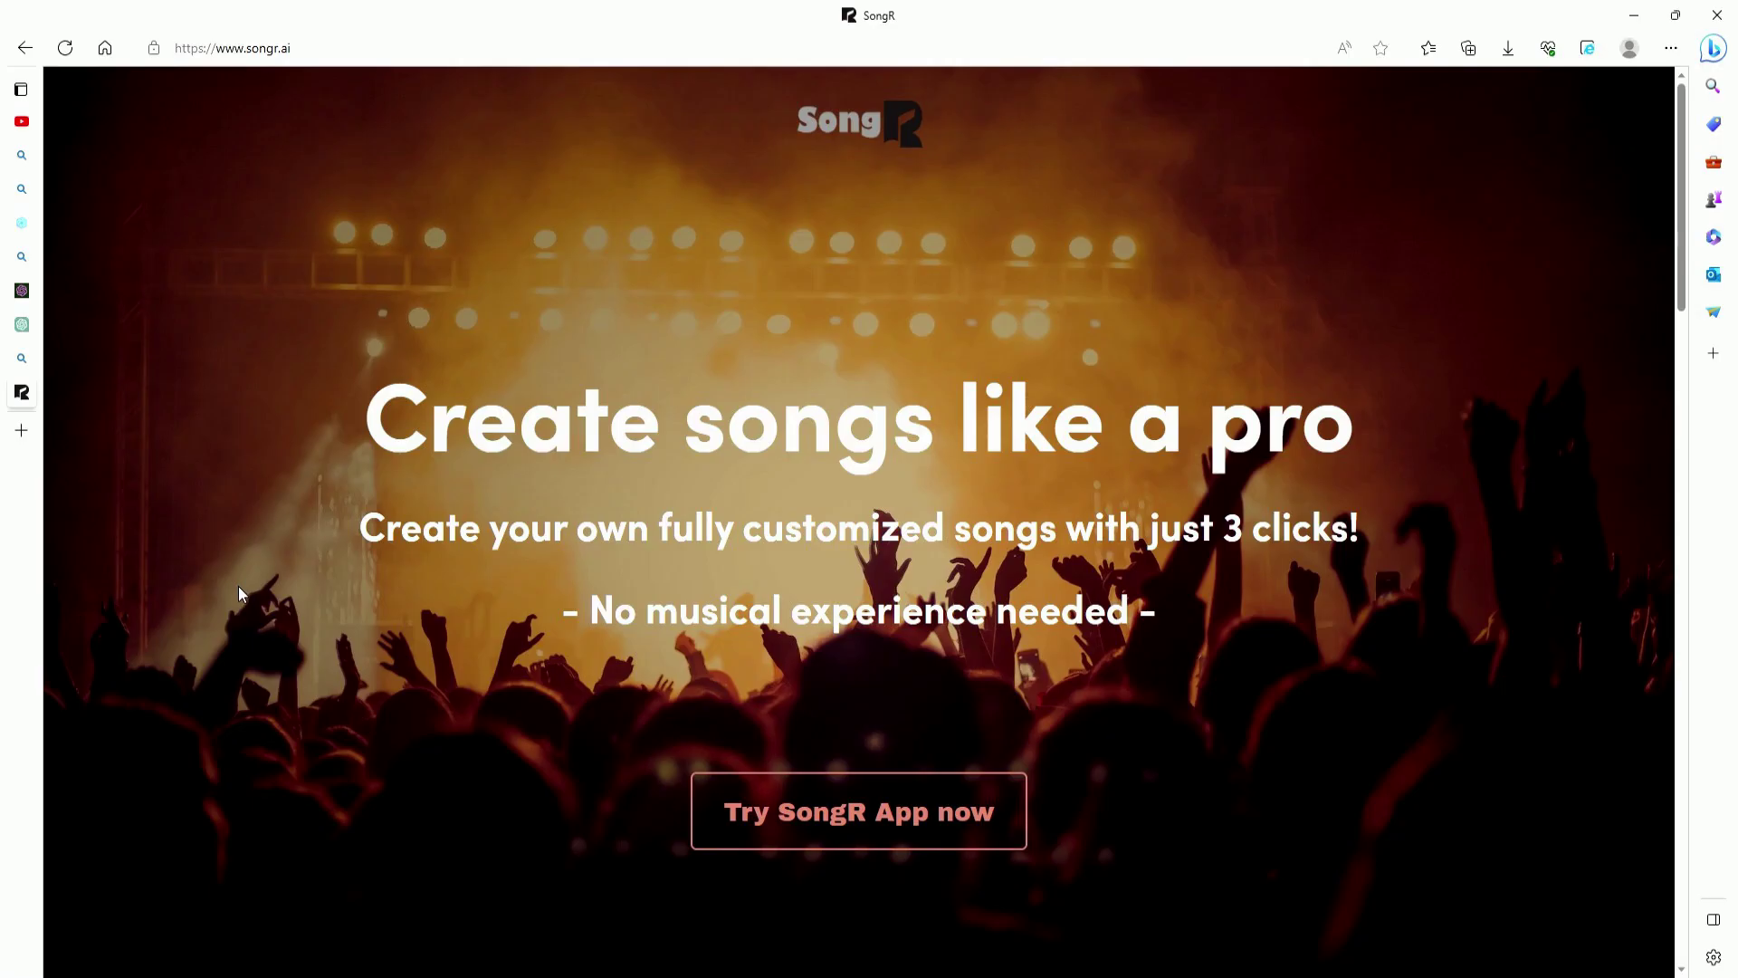
In SongR, generate Pop lyrics from the prompt 'Talk about AI revolutionizing the'
left_click(900, 815)
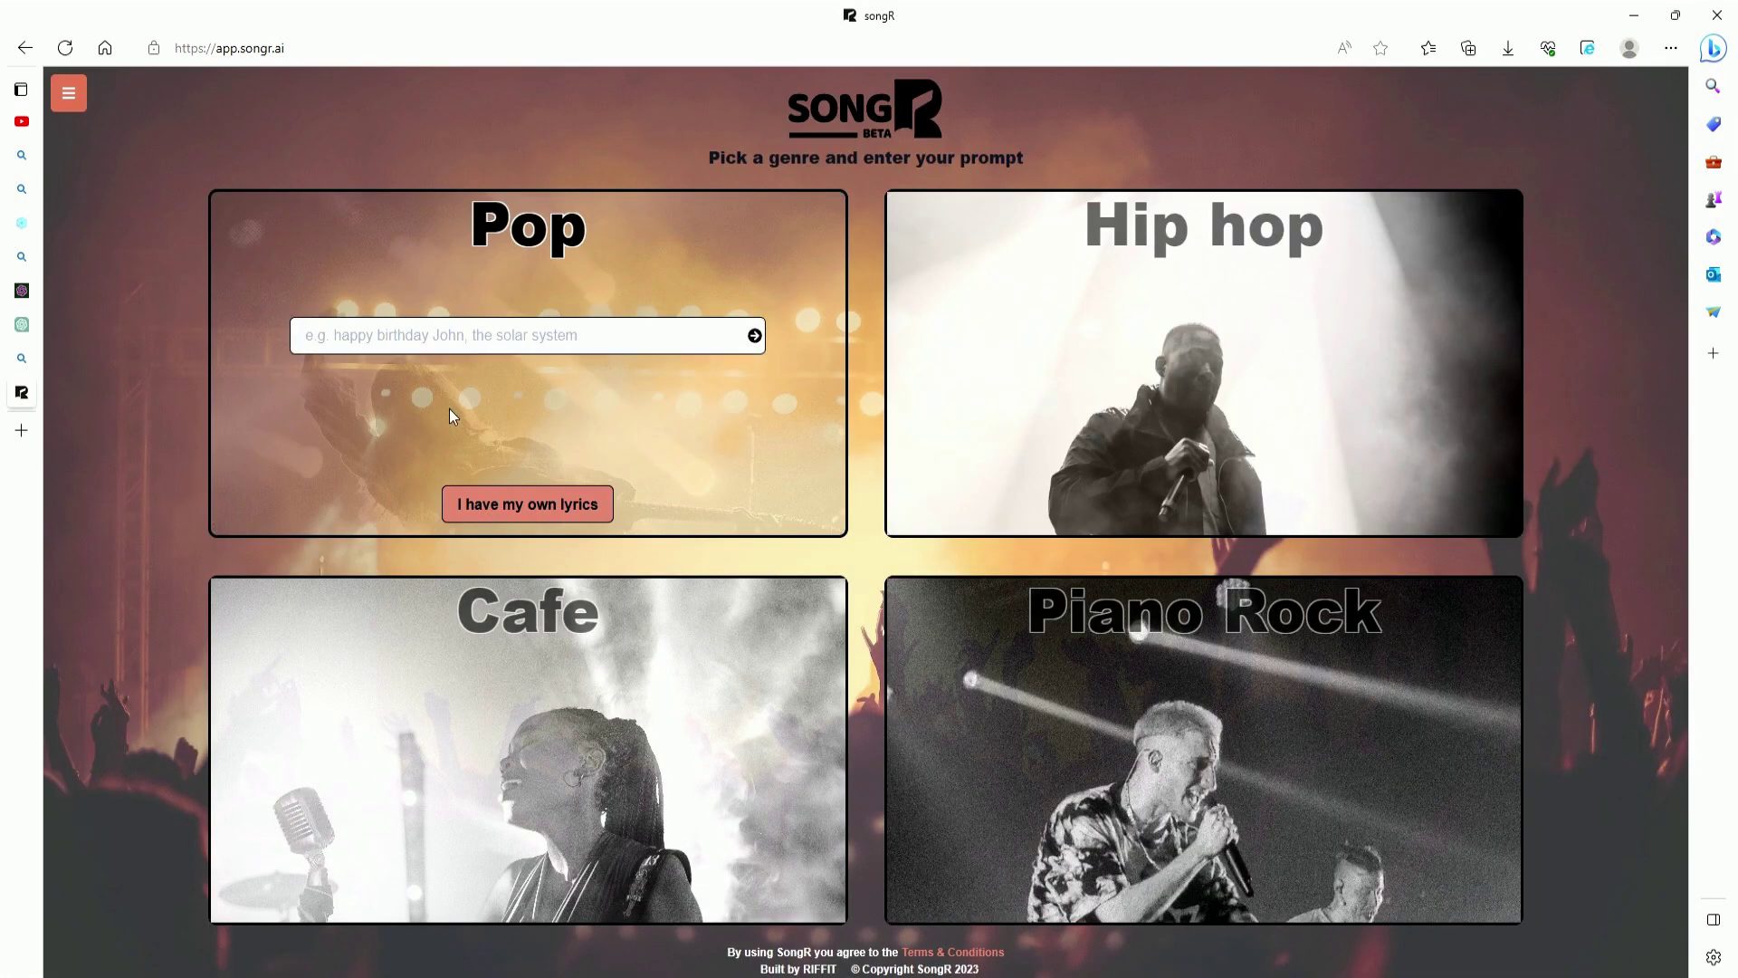
left_click(468, 353)
type("Talk about AI revolut")
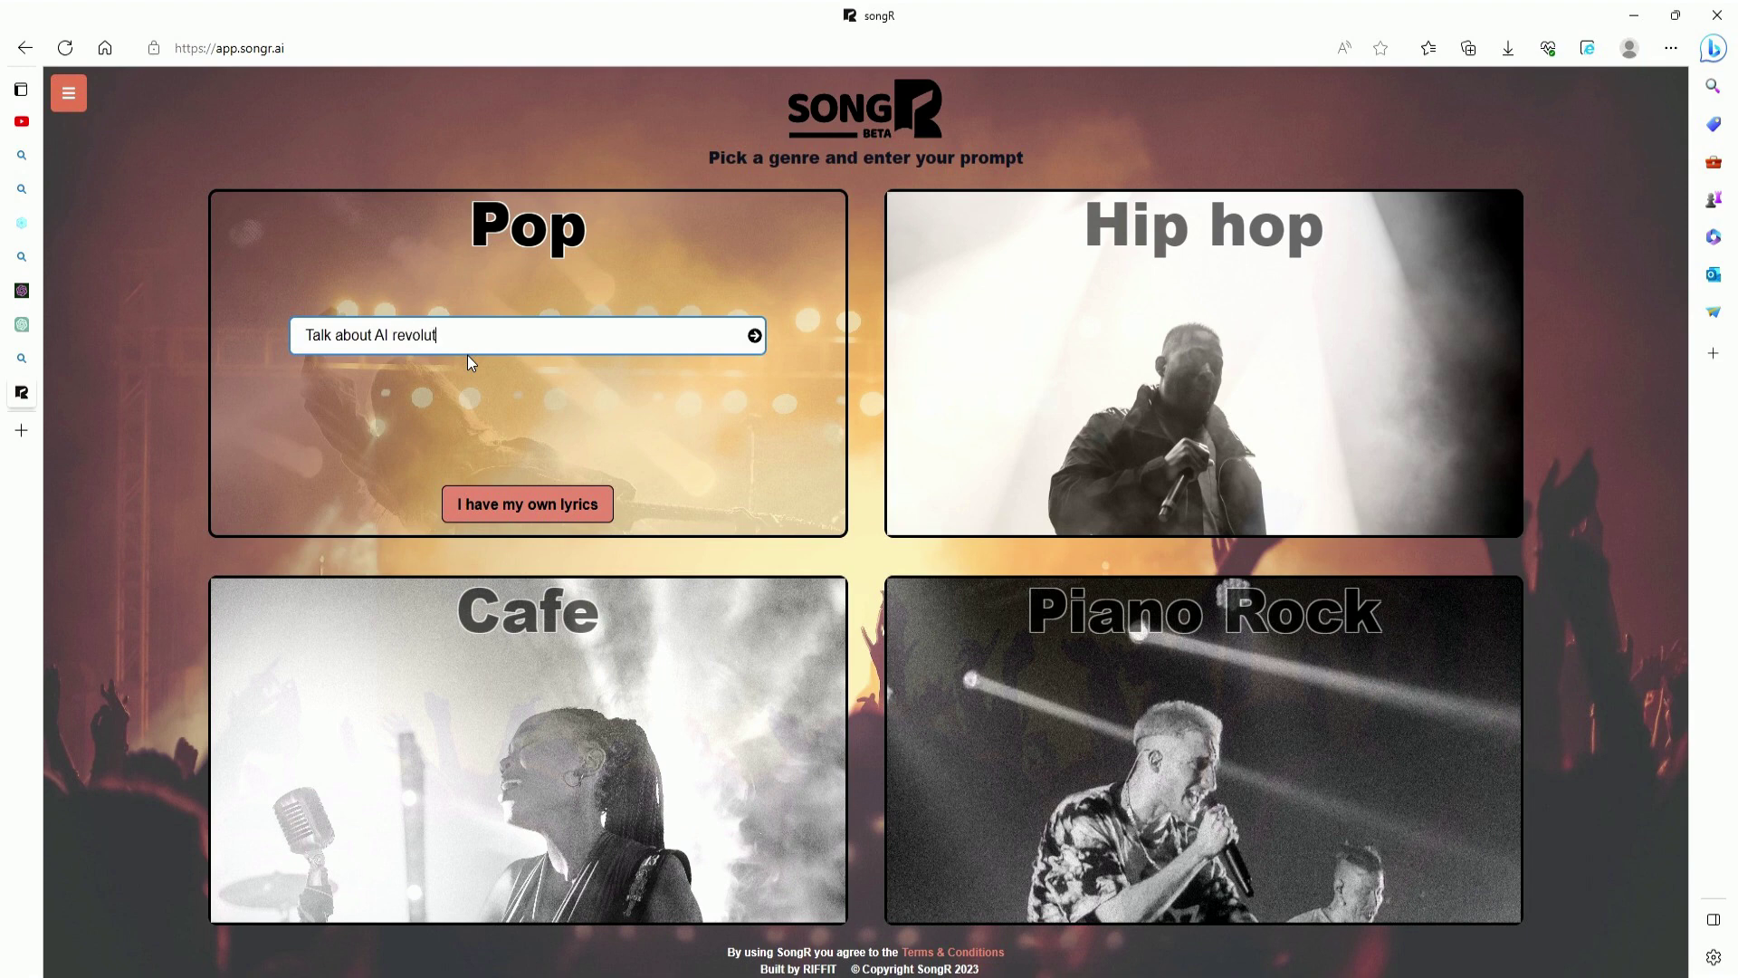
type("ionizing the")
key("Return")
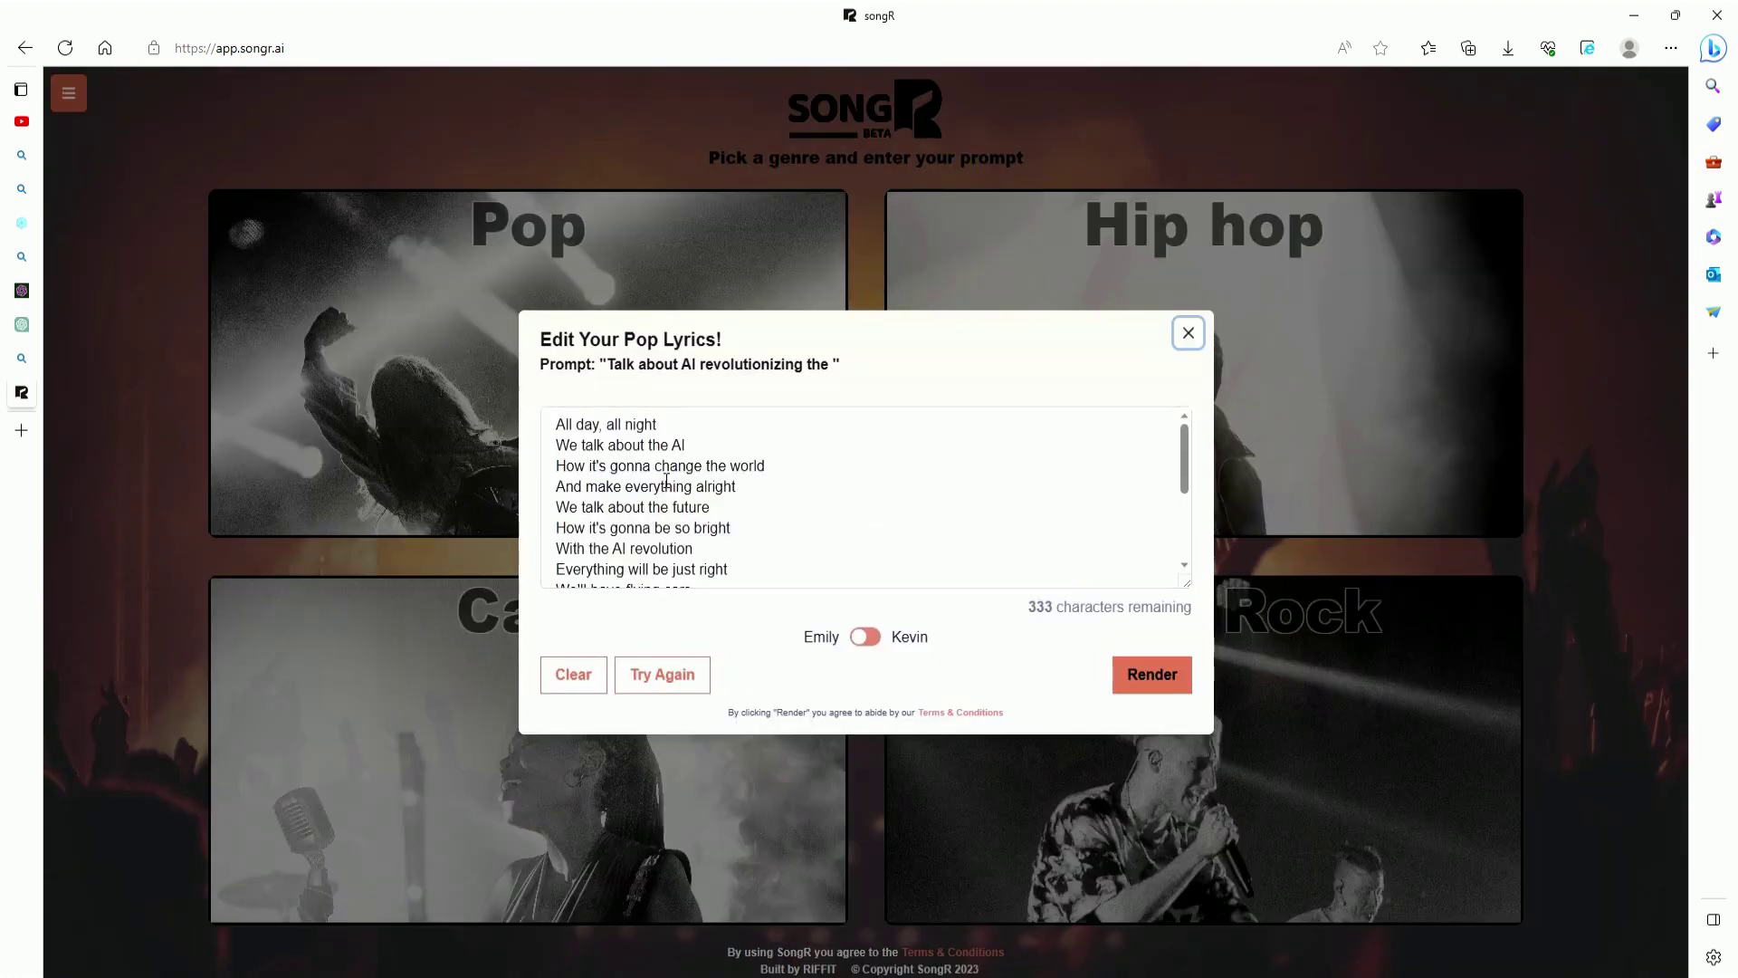
Review the generated Pop lyrics and render them into a song
scroll(666, 480, "down", 2)
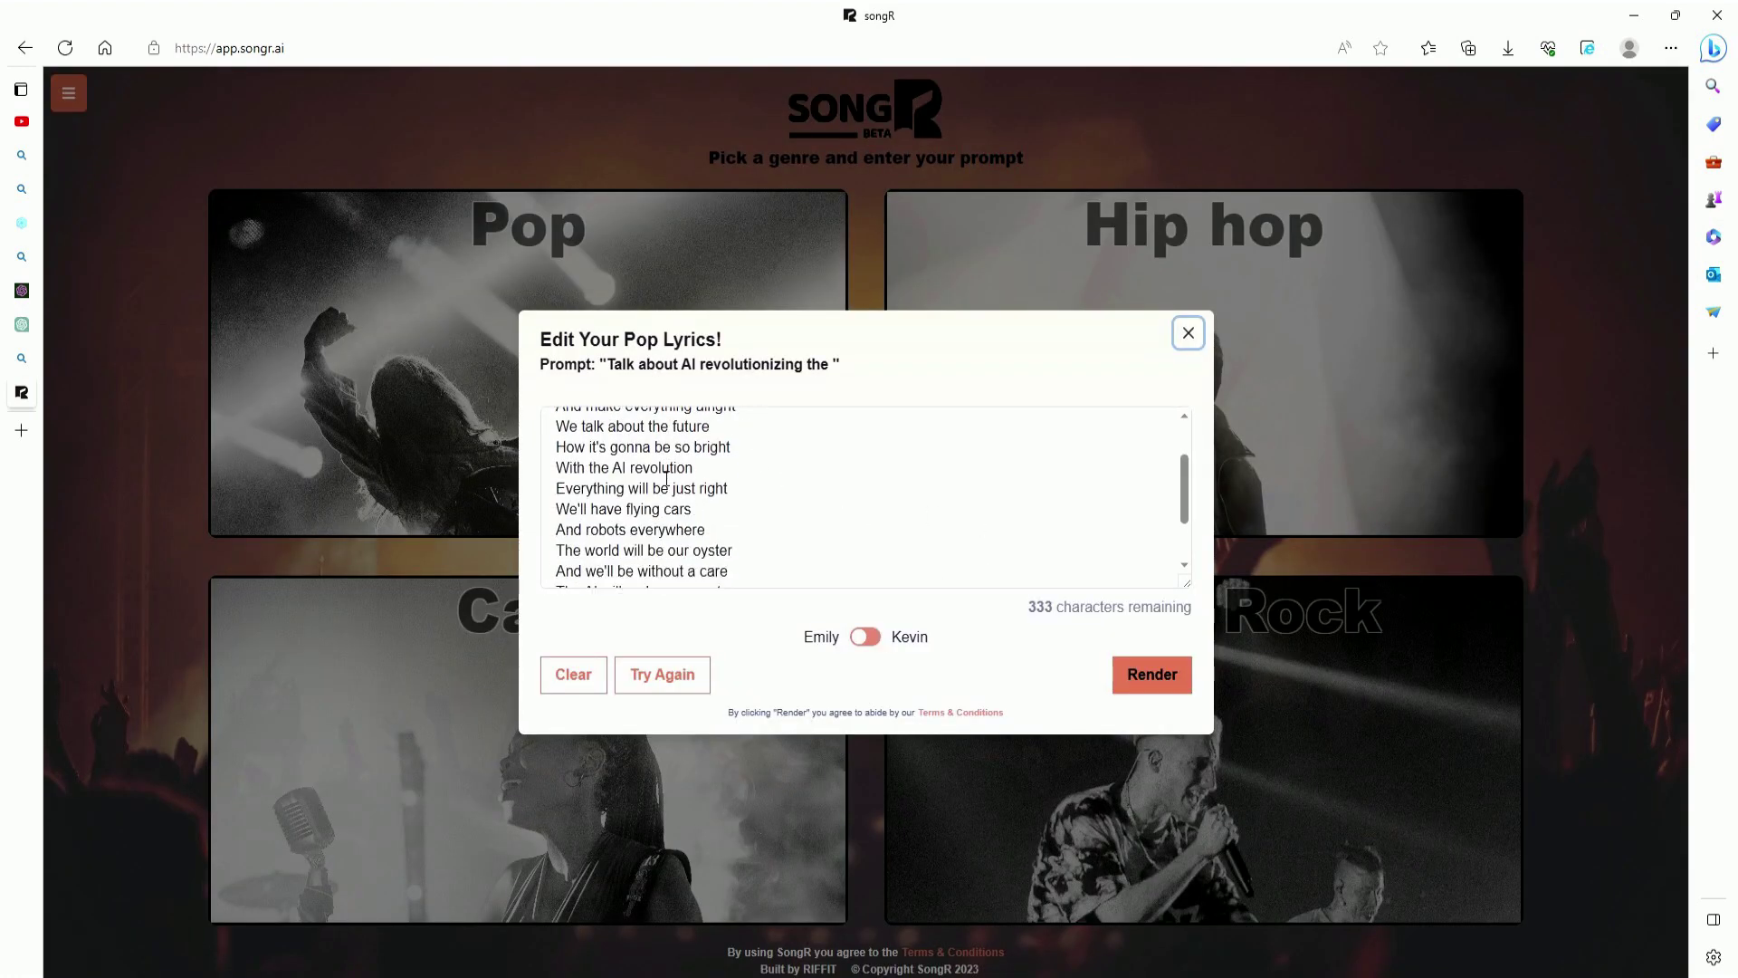
scroll(666, 478, "down", 2)
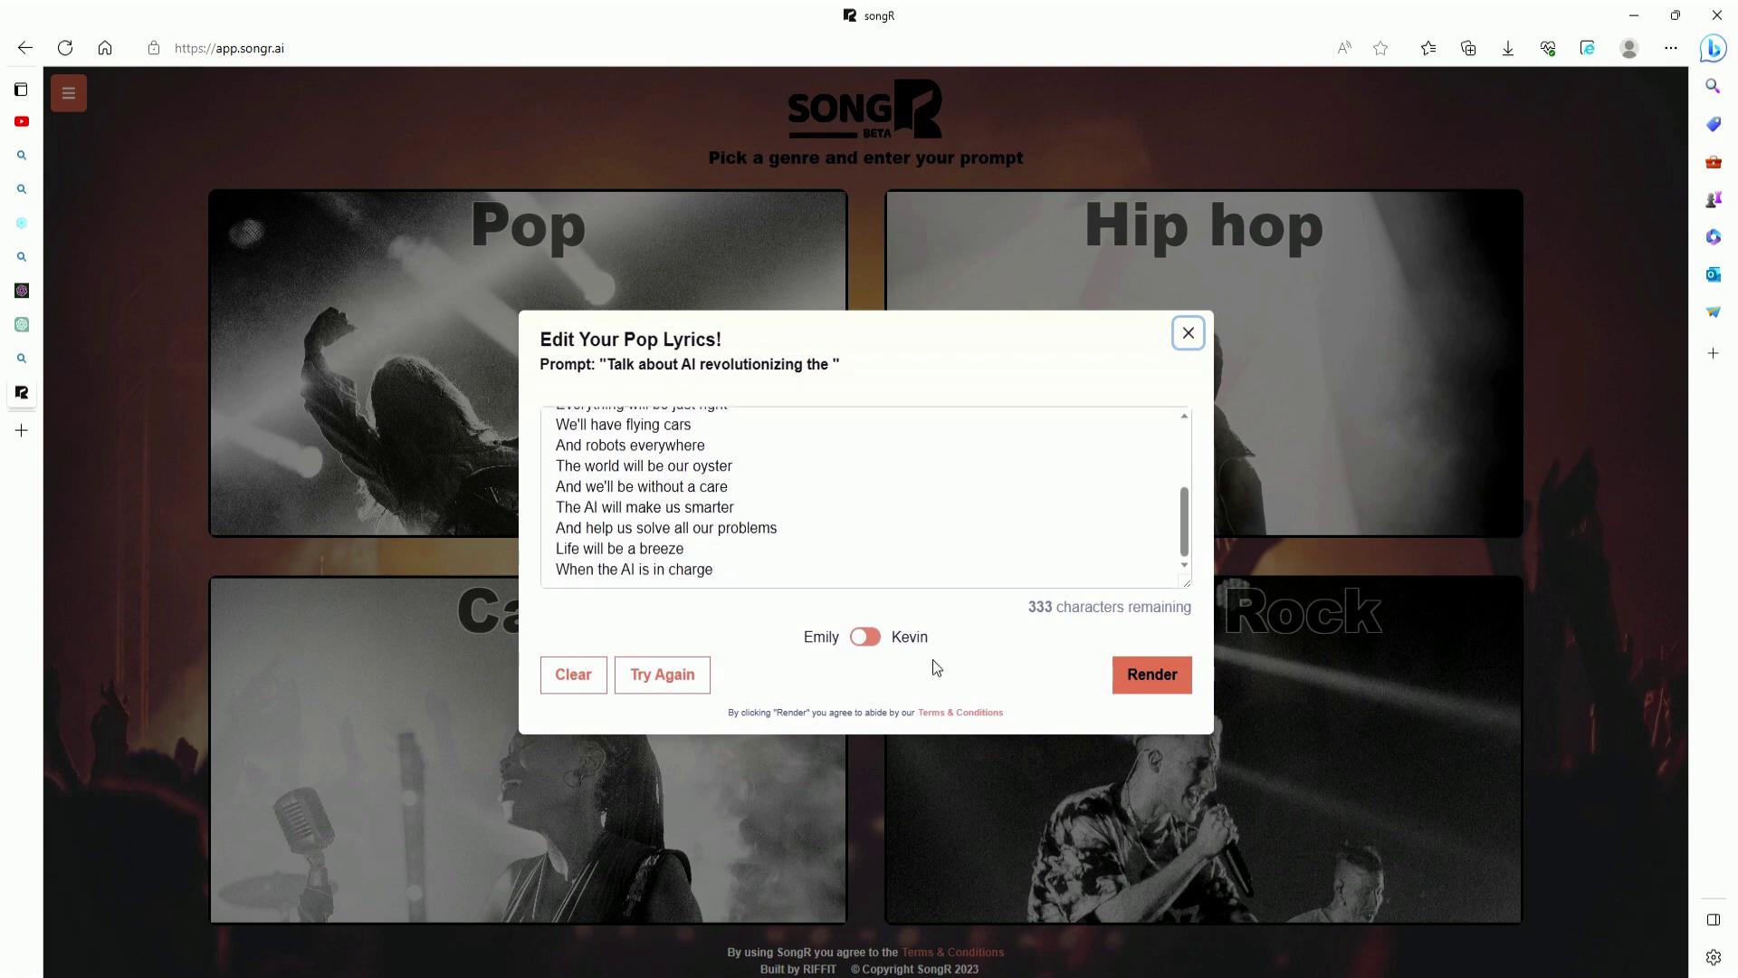
left_click(1168, 678)
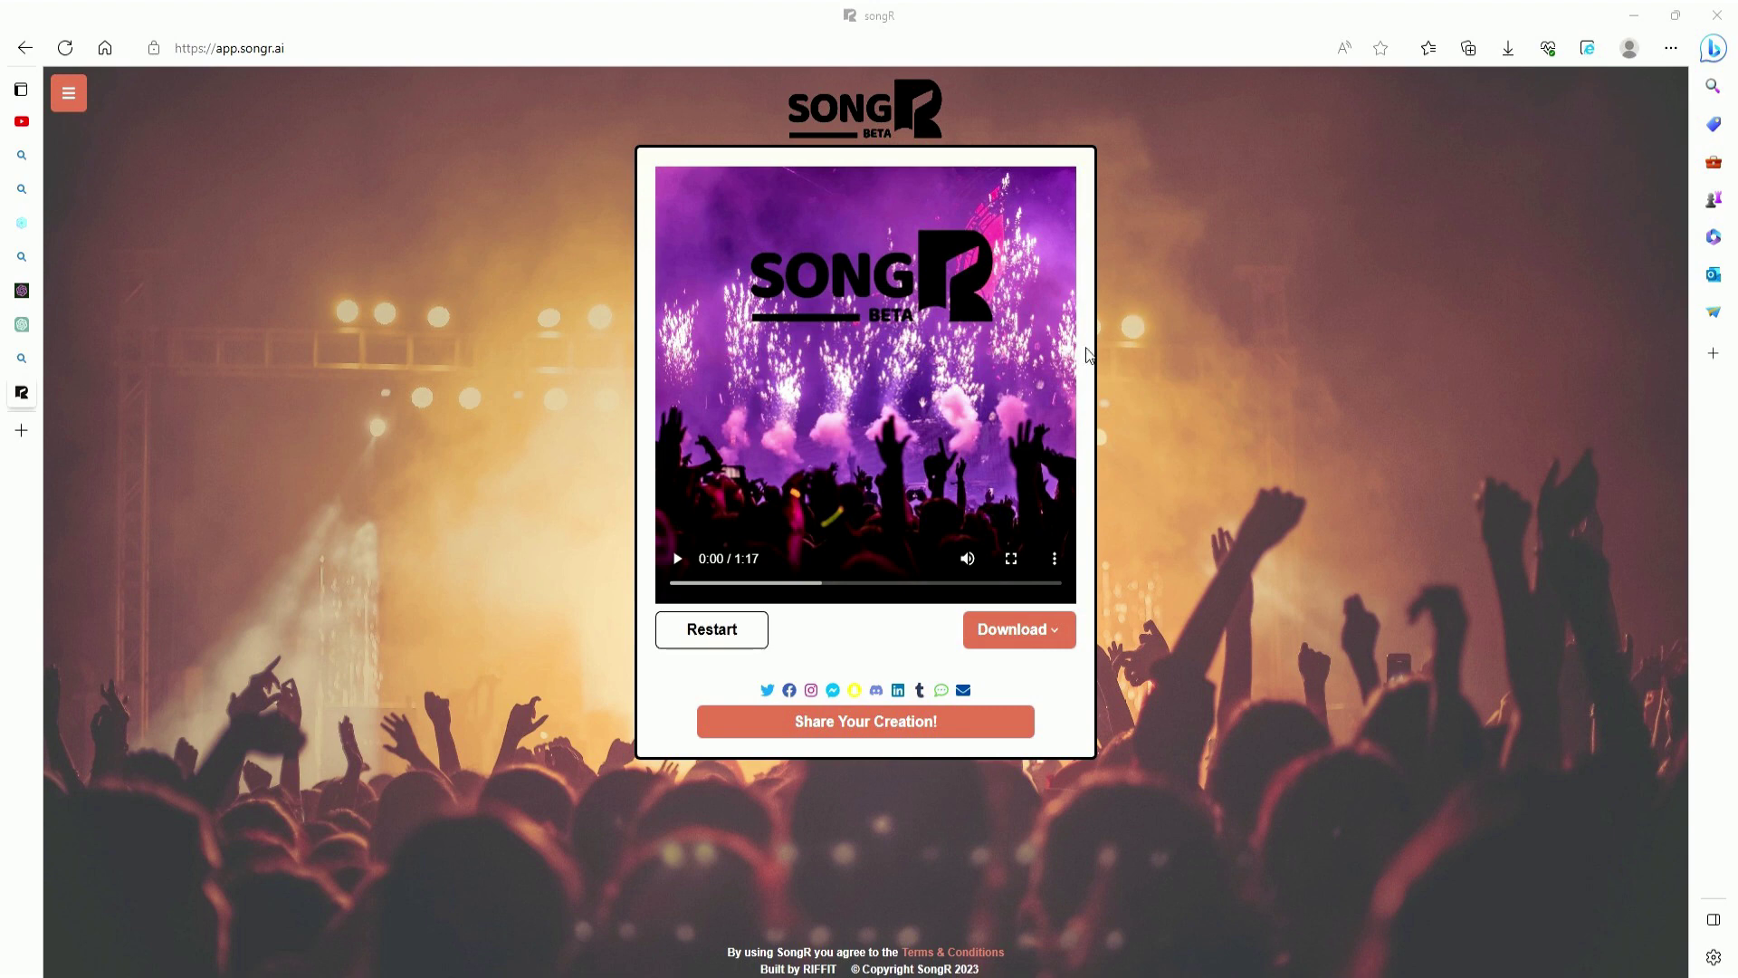
Play the 1:17 Pop song about AI revolutionizing the world to its end
left_click(679, 560)
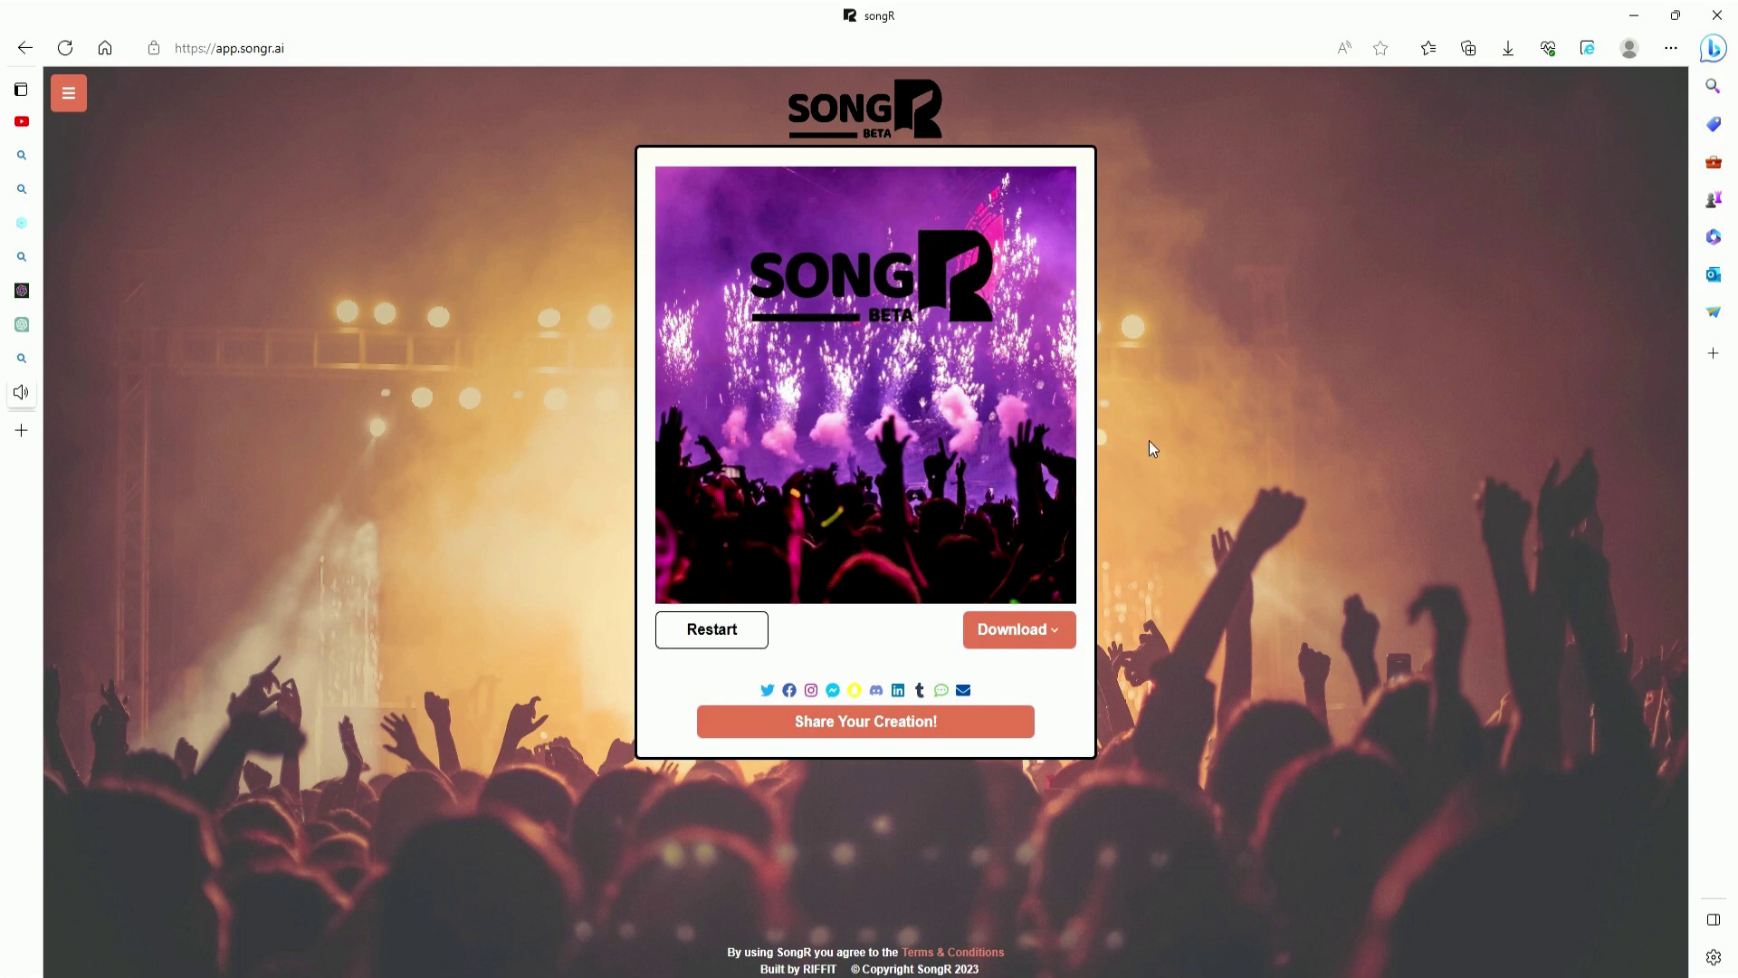
mouse_move(1013, 427)
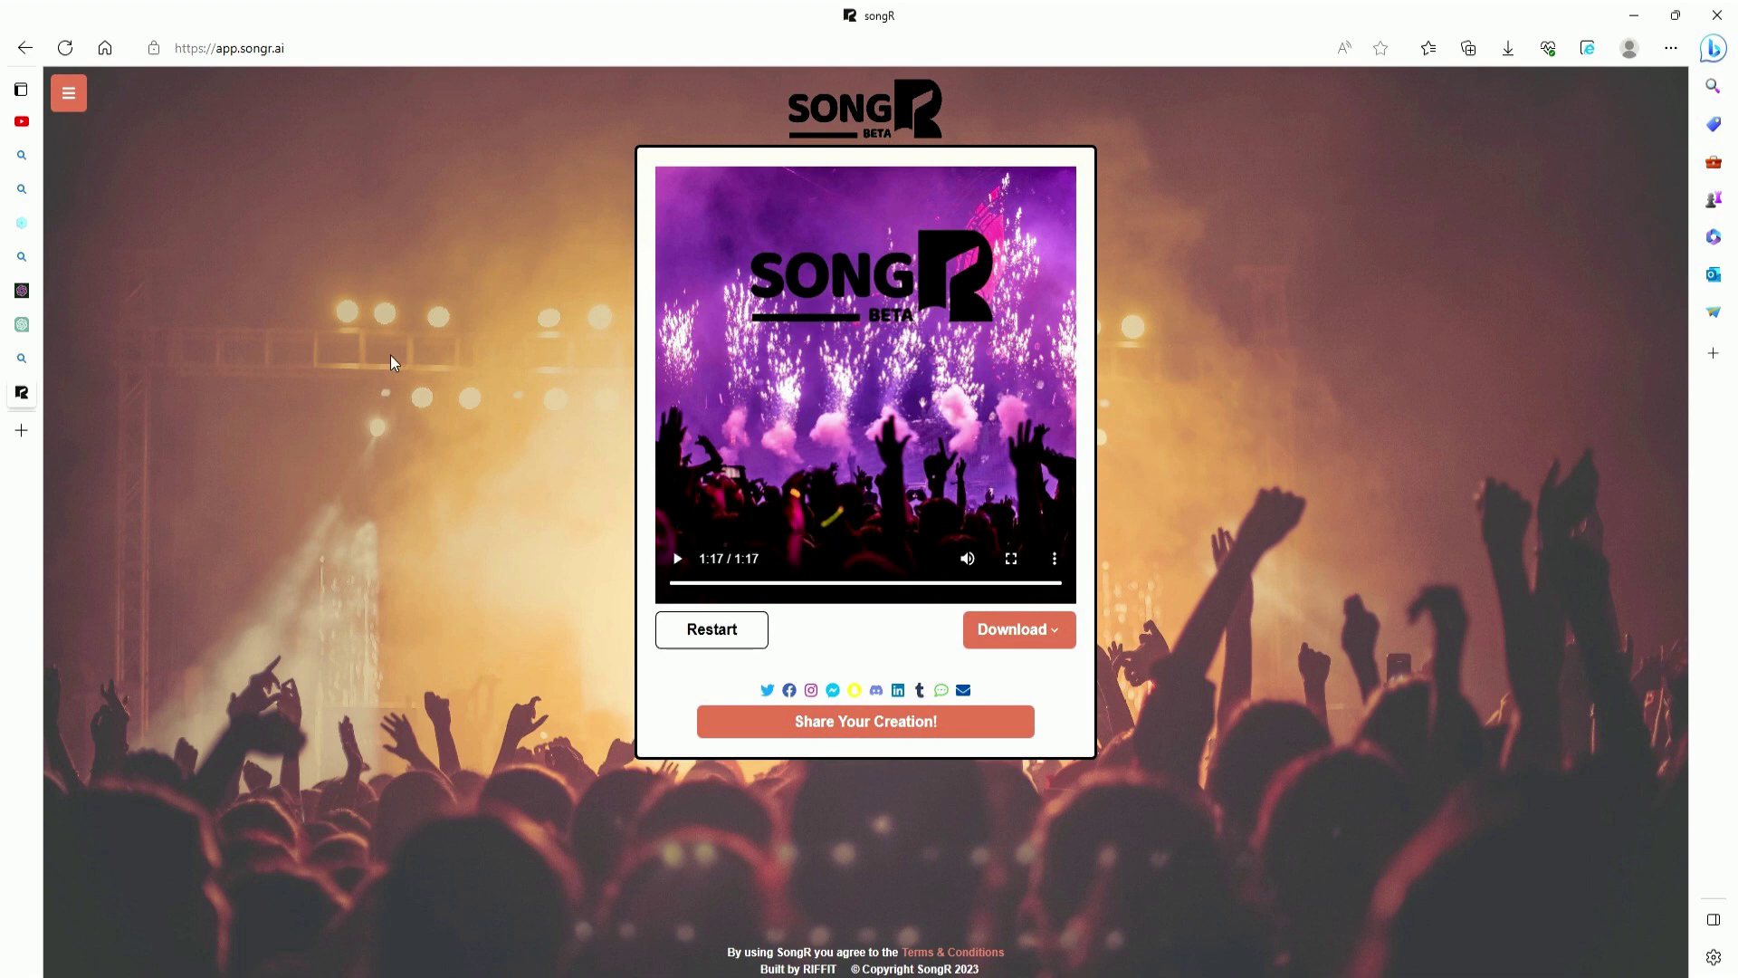
Generate Piano Rock lyrics from 'I want to party all night' and render them
type("I")
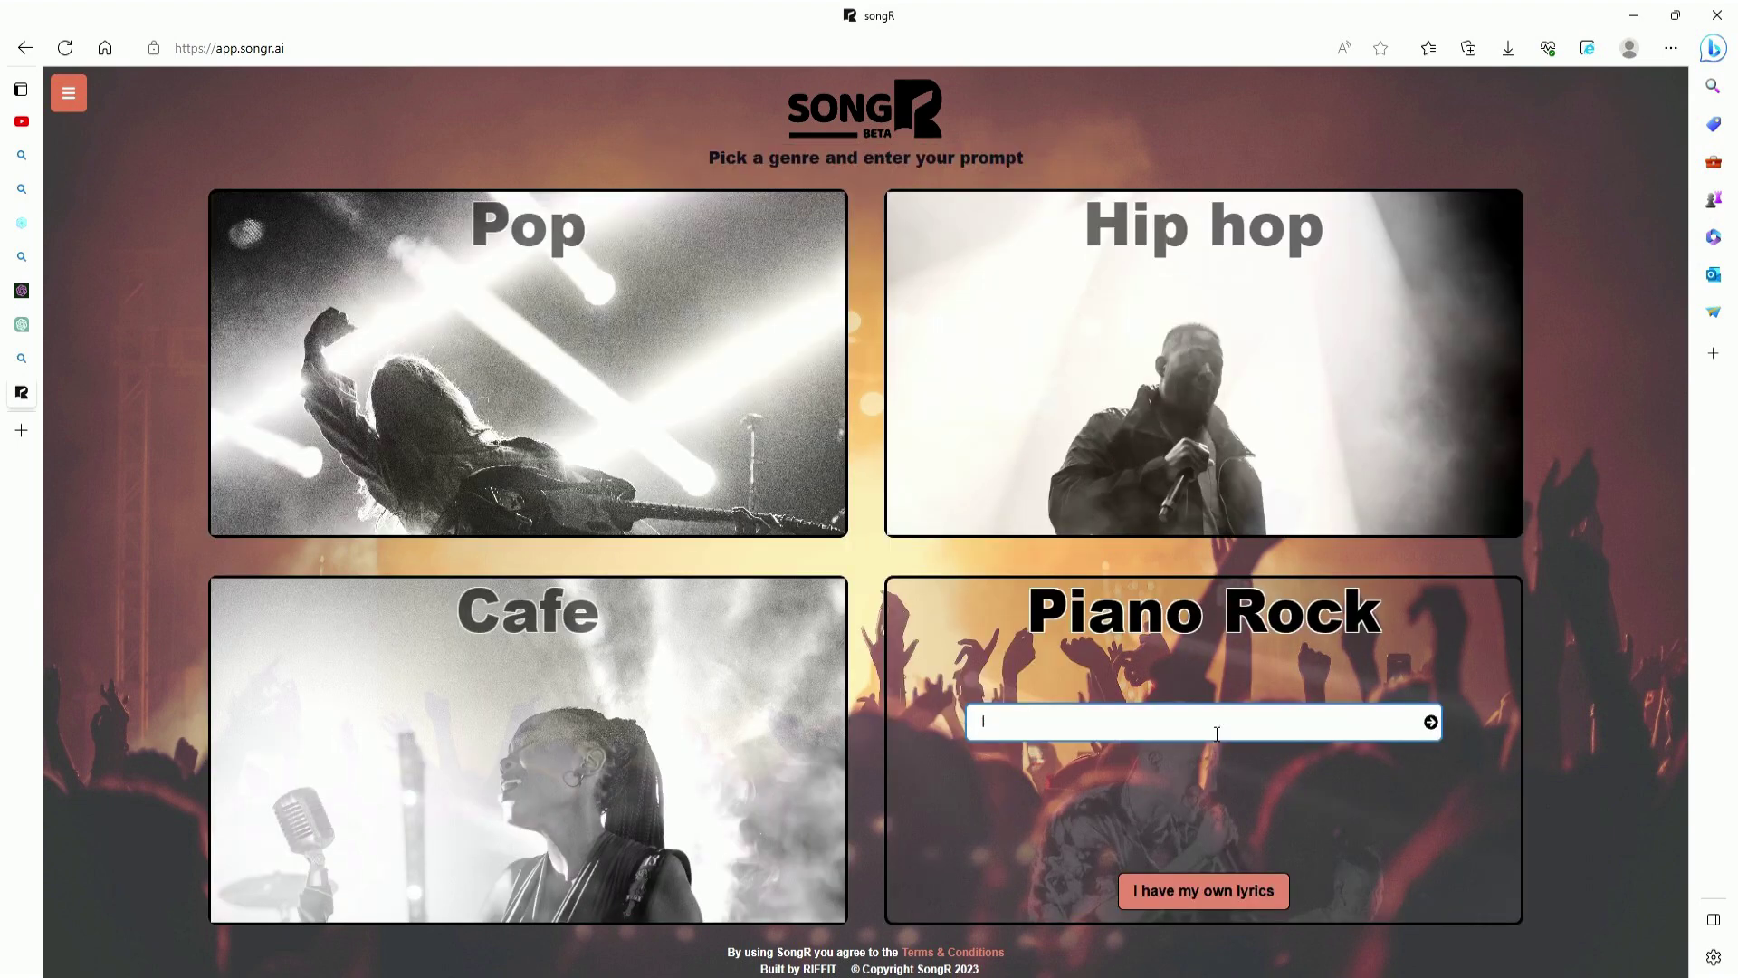
type(" want to party all night")
key("Return")
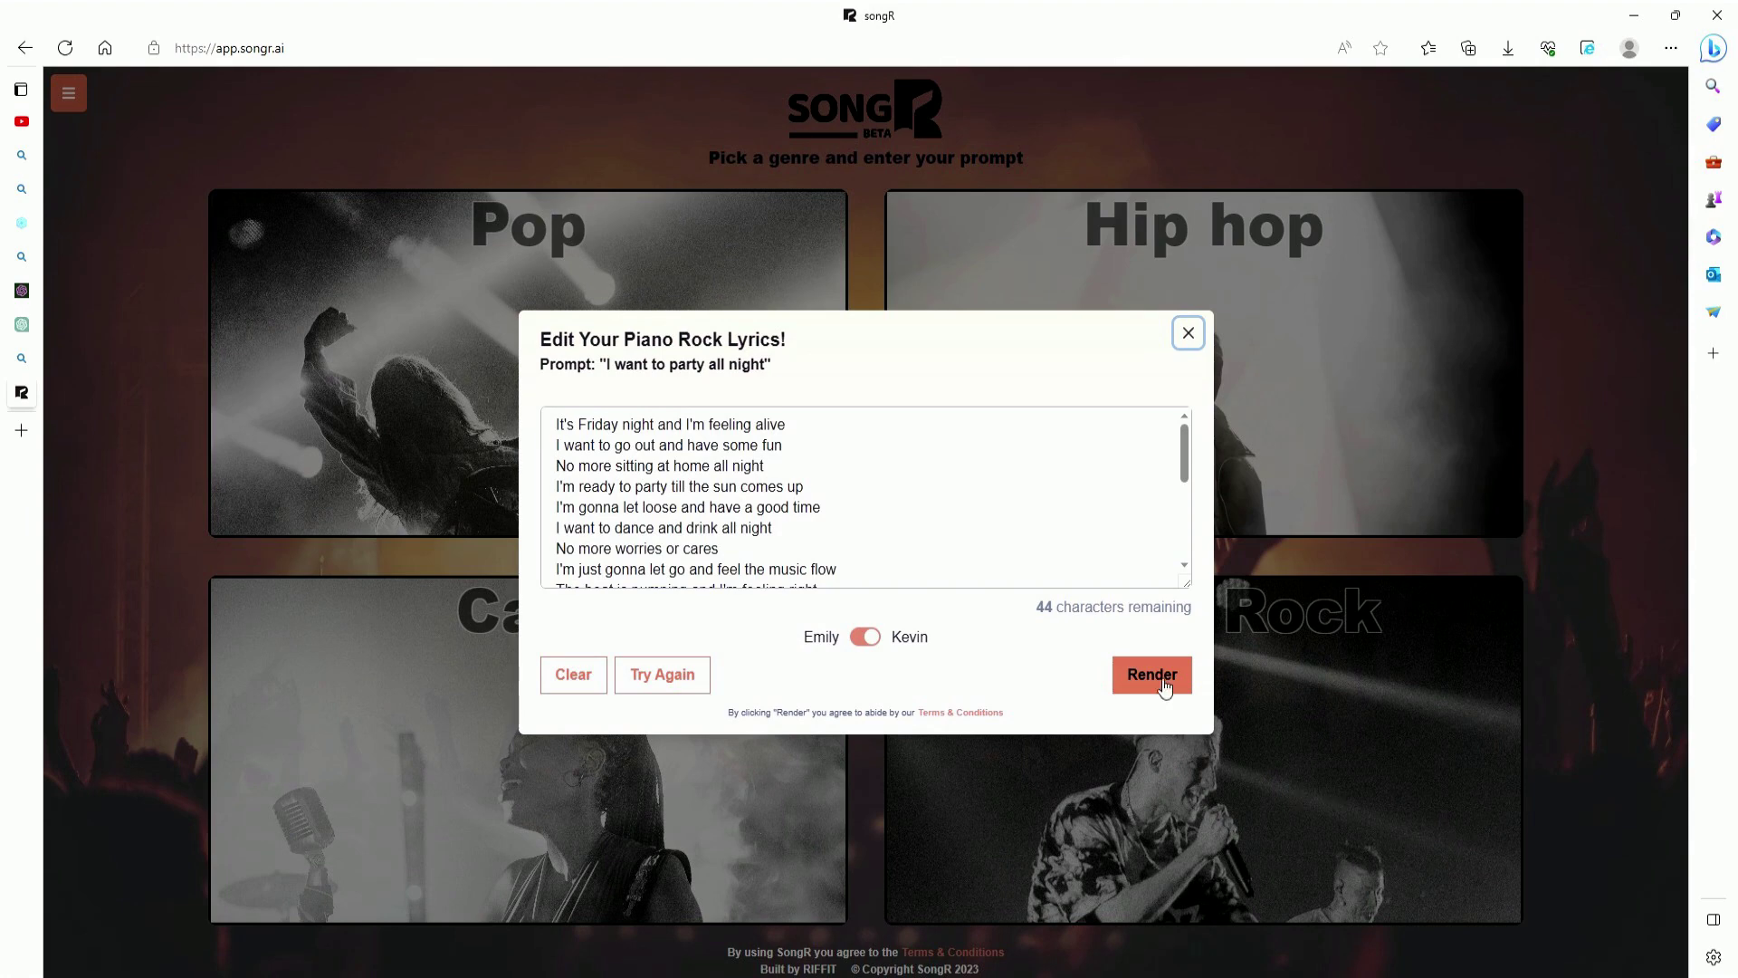
left_click(1152, 674)
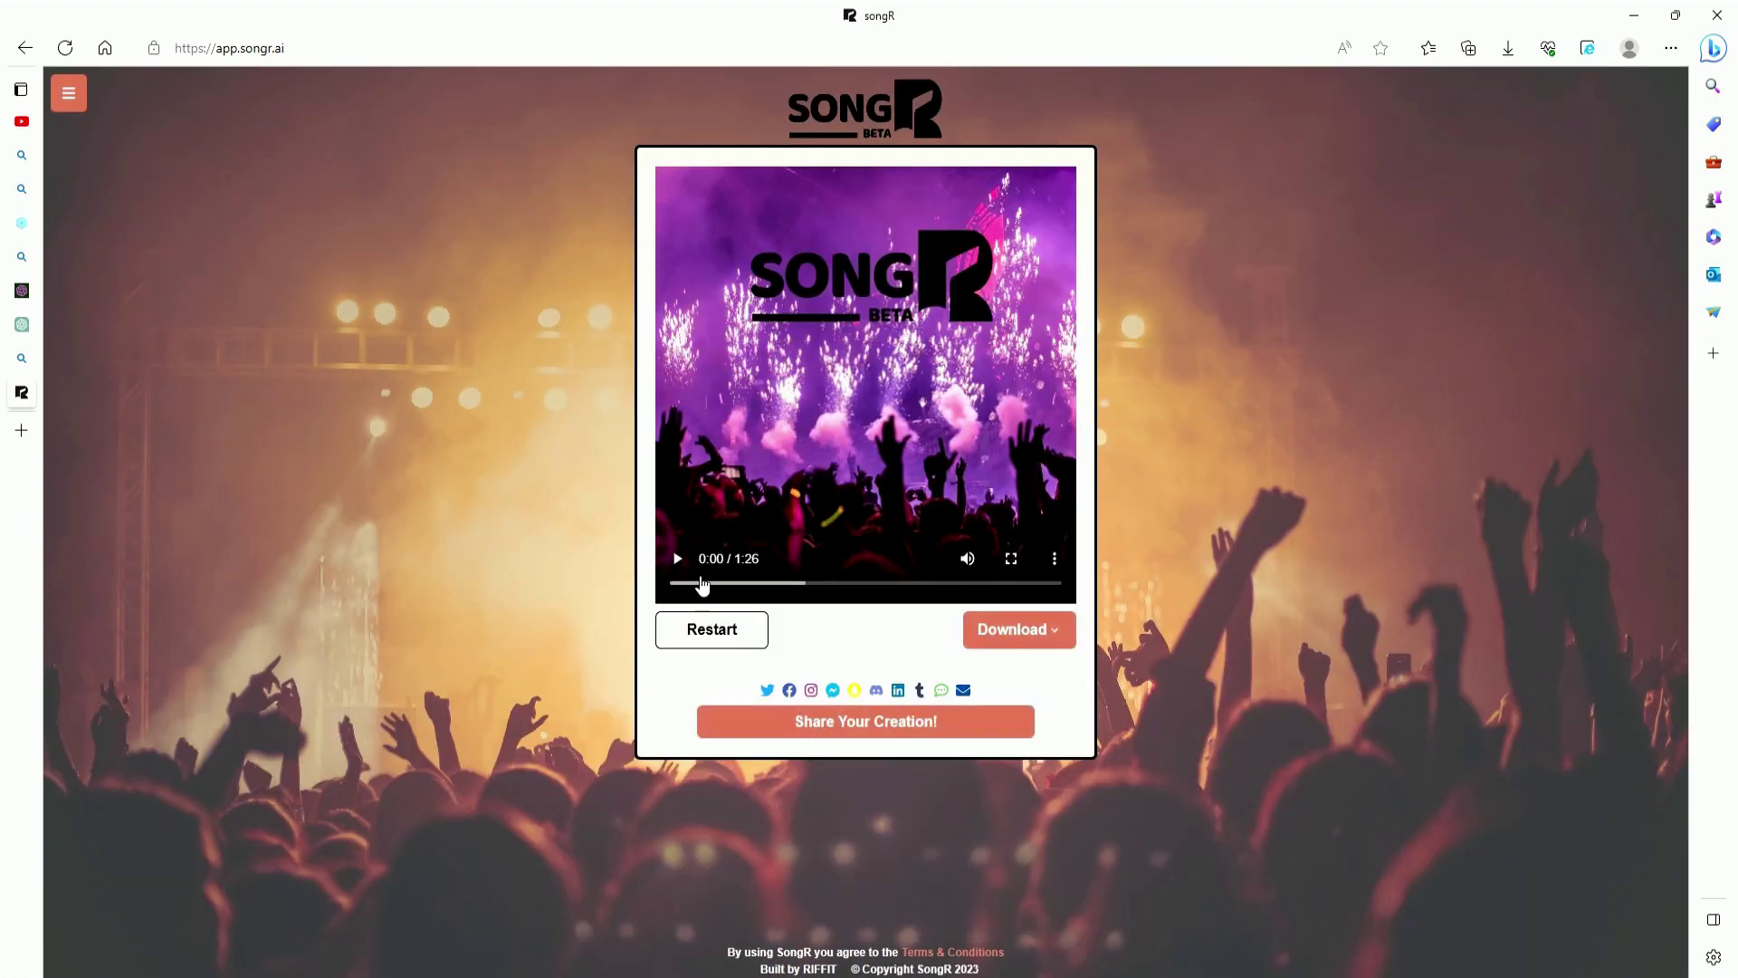
Play the 1:26 Piano Rock party song in SongR's video player
left_click(677, 559)
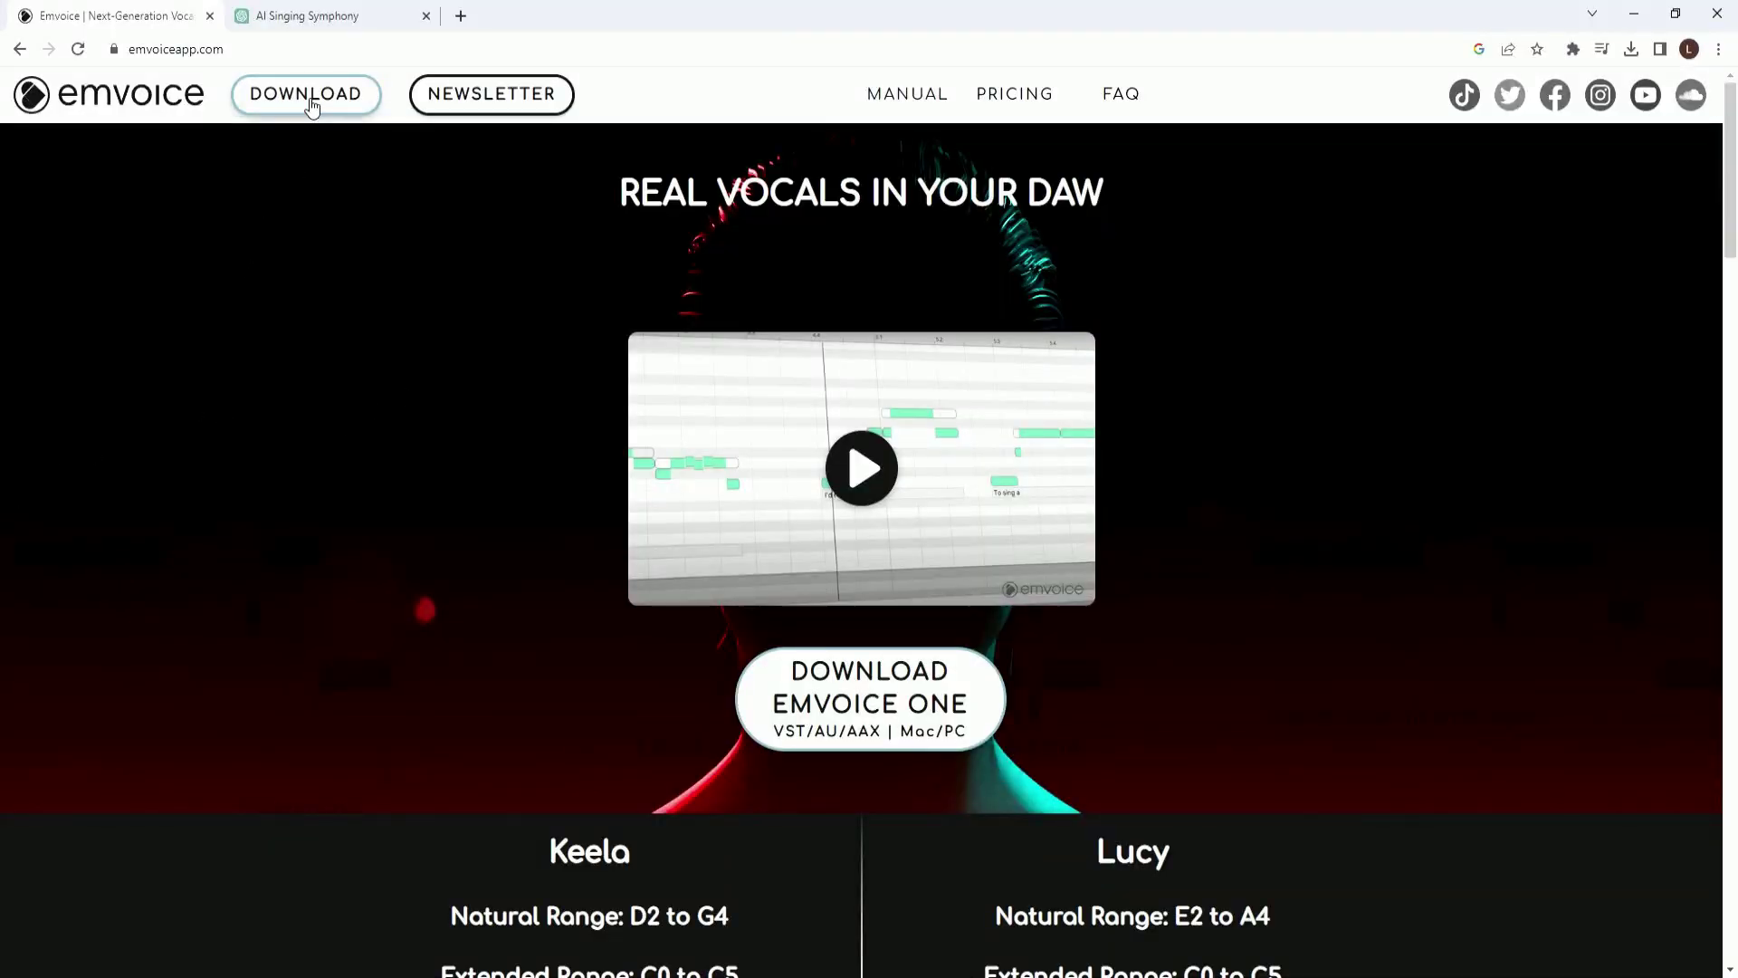
Go to PRICING on emvoiceapp.com to see the Keela, Lucy, Jay and Thomas voices
left_click(1032, 99)
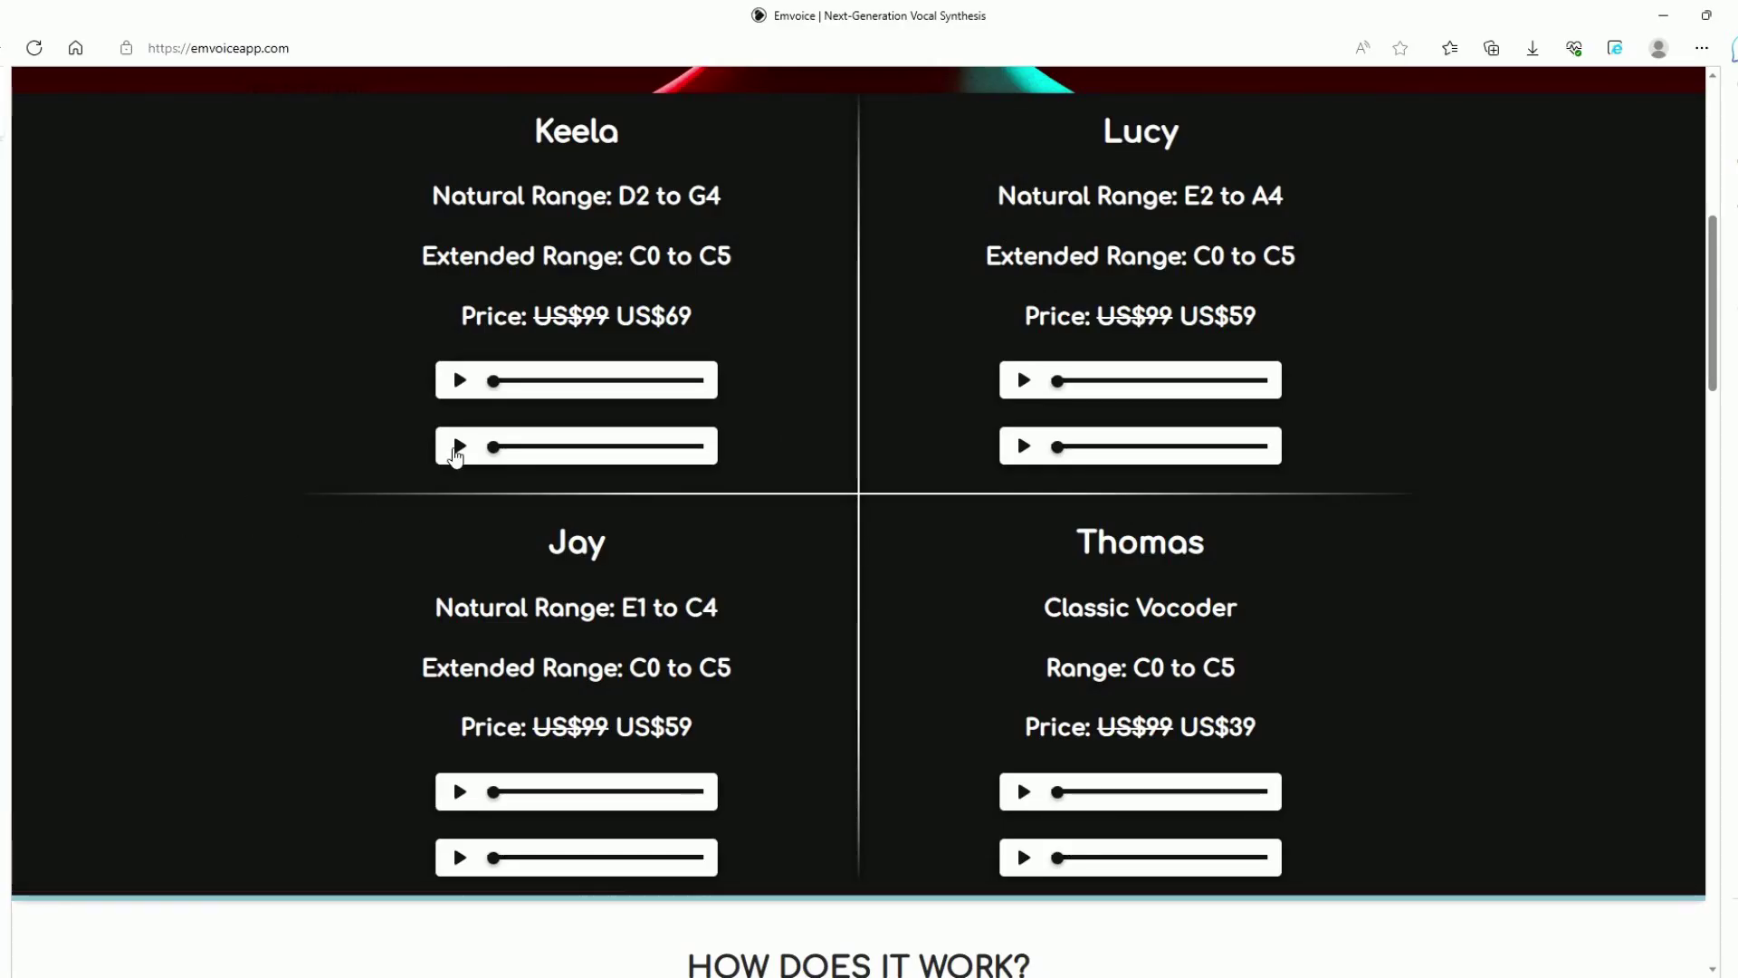
Play voice samples for Keela, Lucy, Jay and Thomas's vocoder in turn
left_click(459, 446)
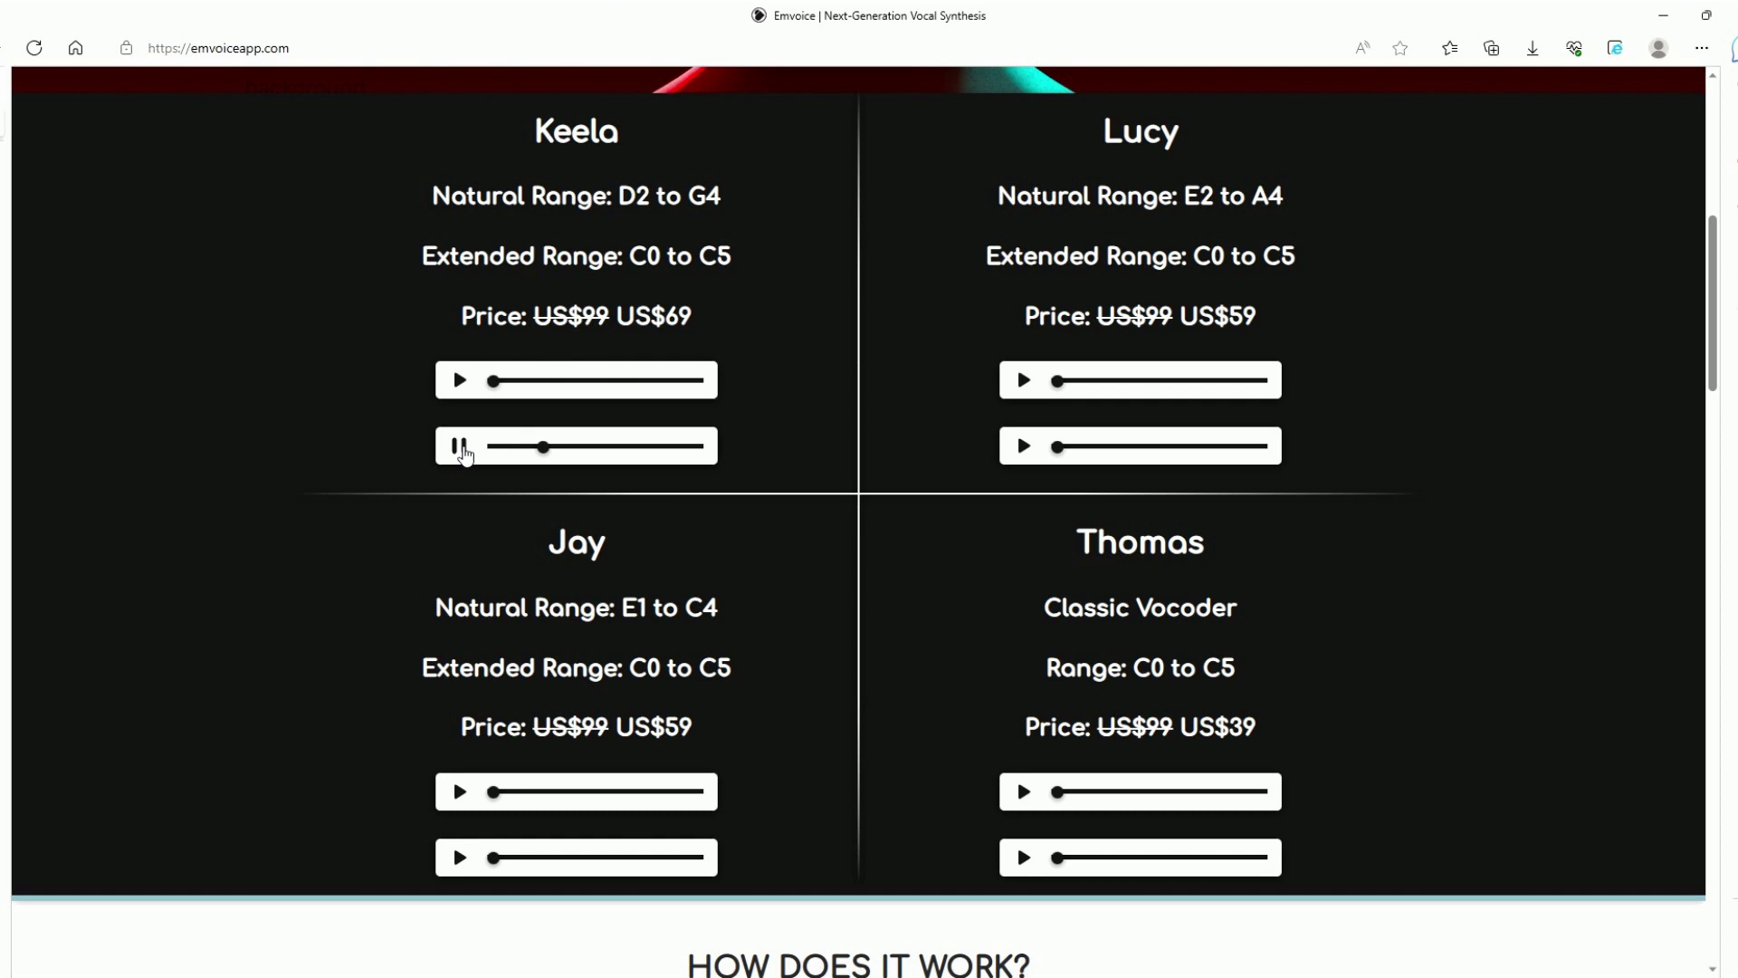
left_click(460, 447)
left_click(1024, 380)
left_click(460, 792)
left_click(1024, 792)
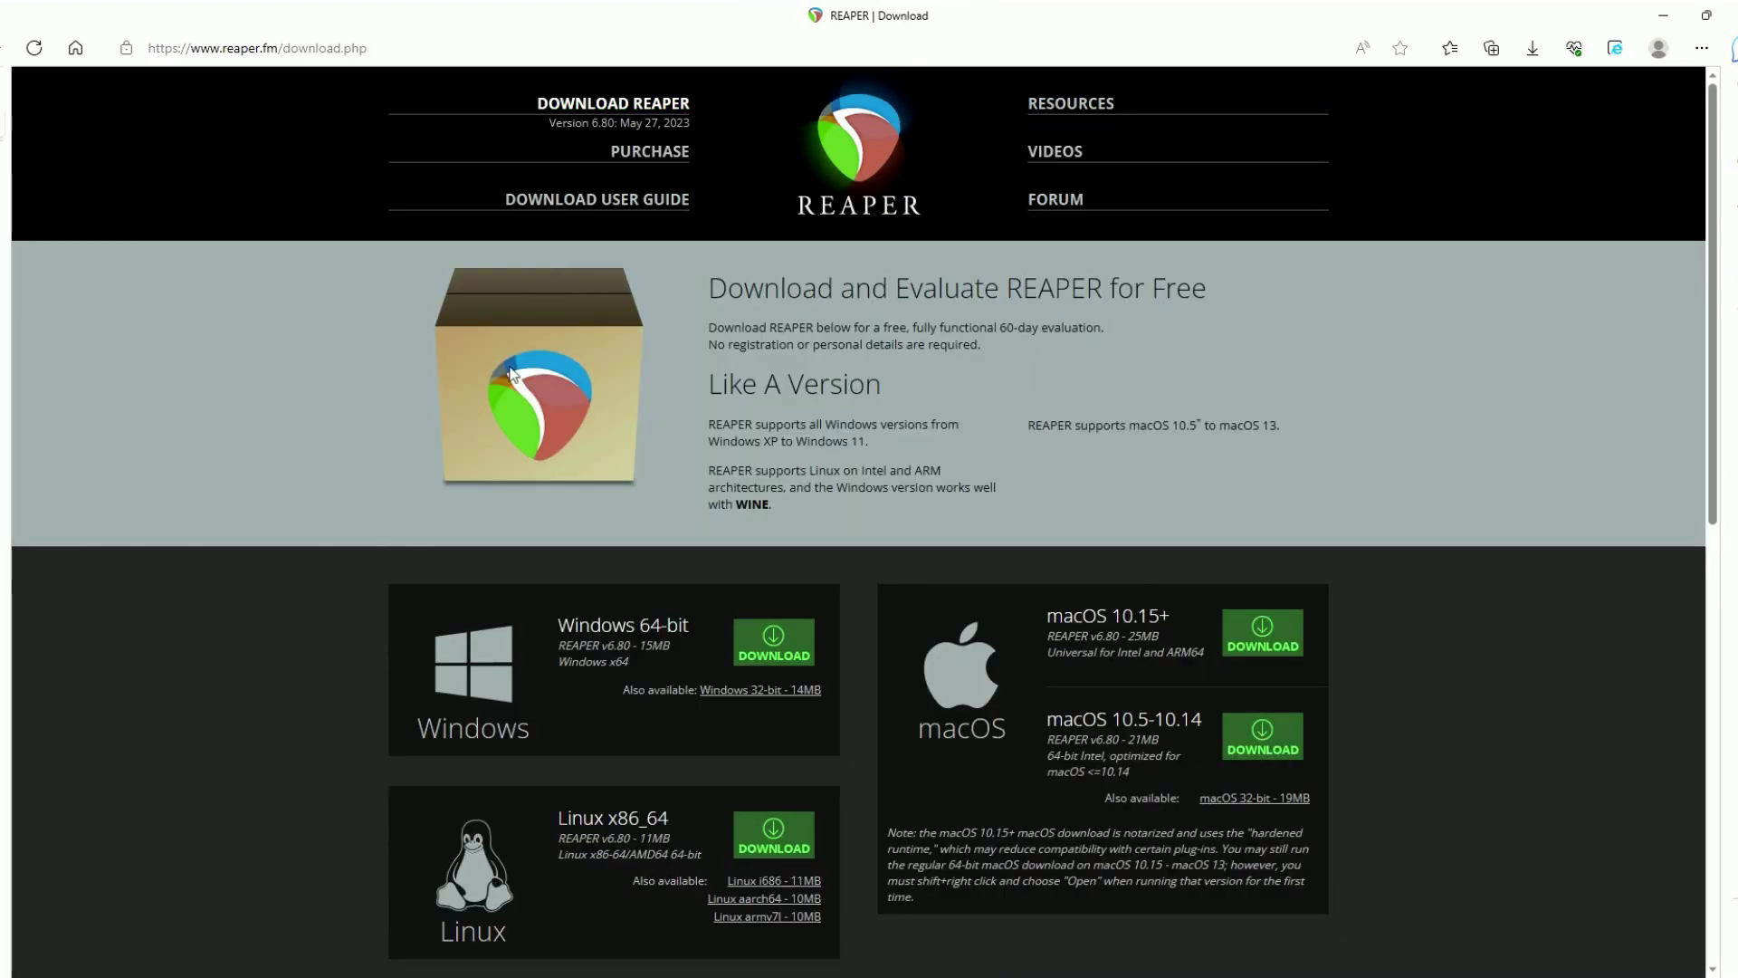
Open the REAPER purchase page showing the $60 discounted and $225 commercial licences
left_click(623, 156)
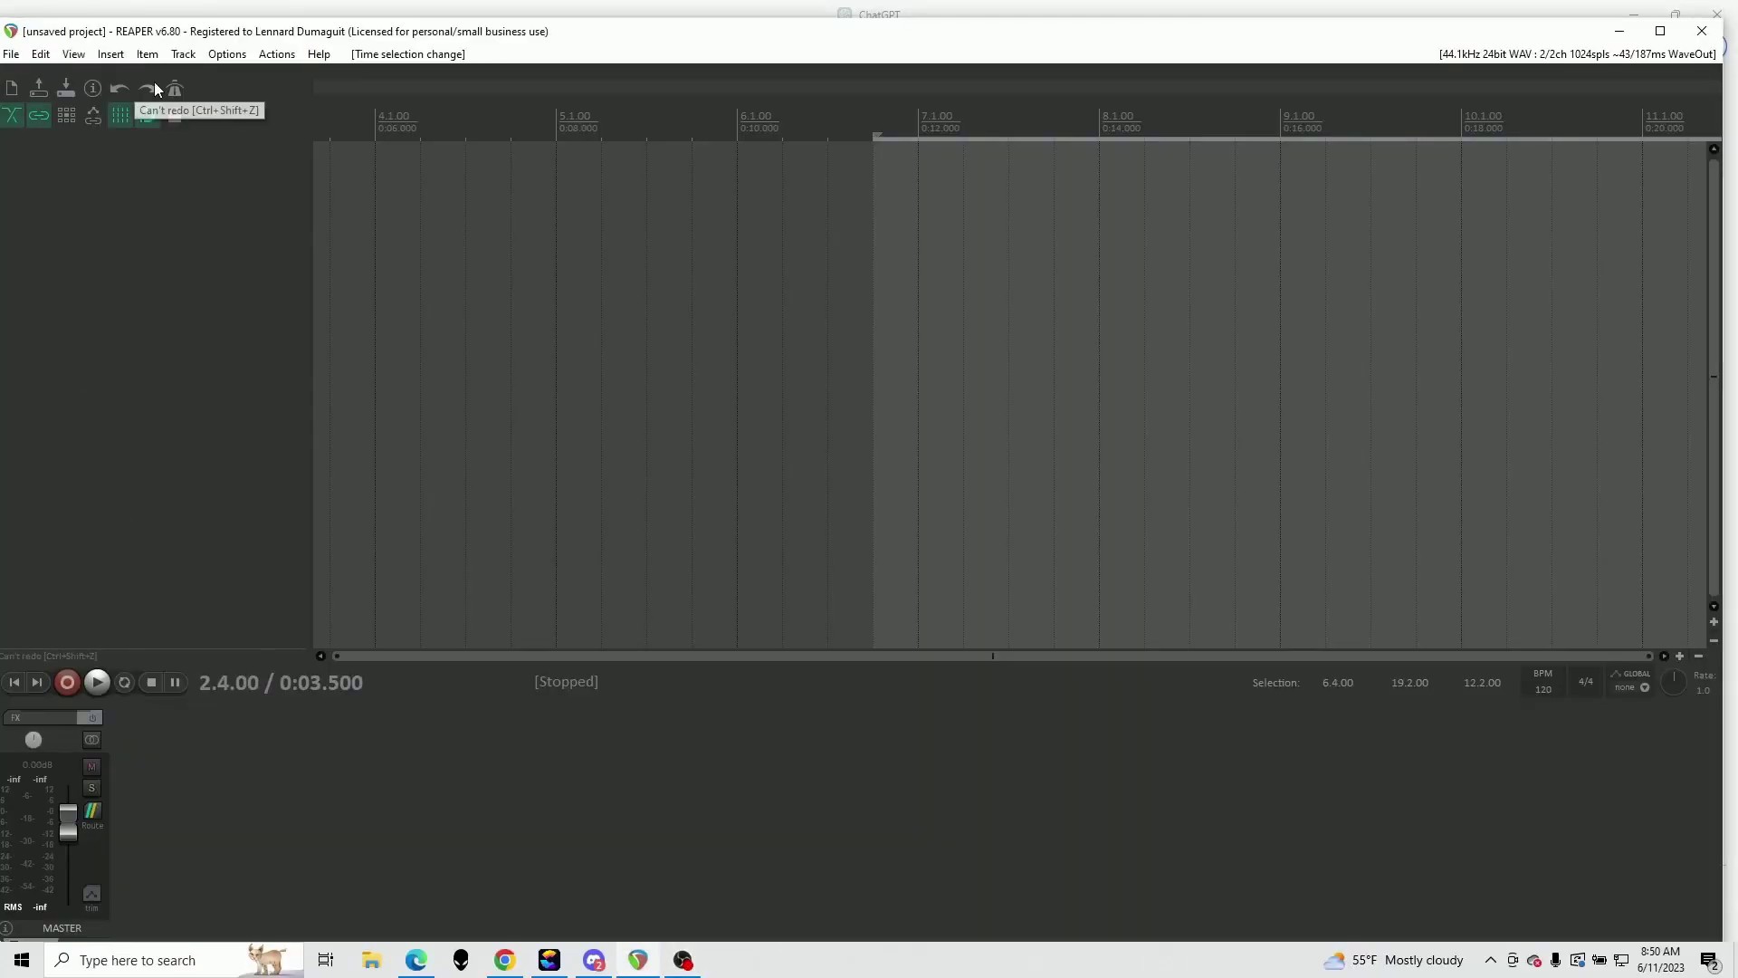
Insert a new empty Track 1 and pick Emvoice One from its instrument FX list
left_click(183, 53)
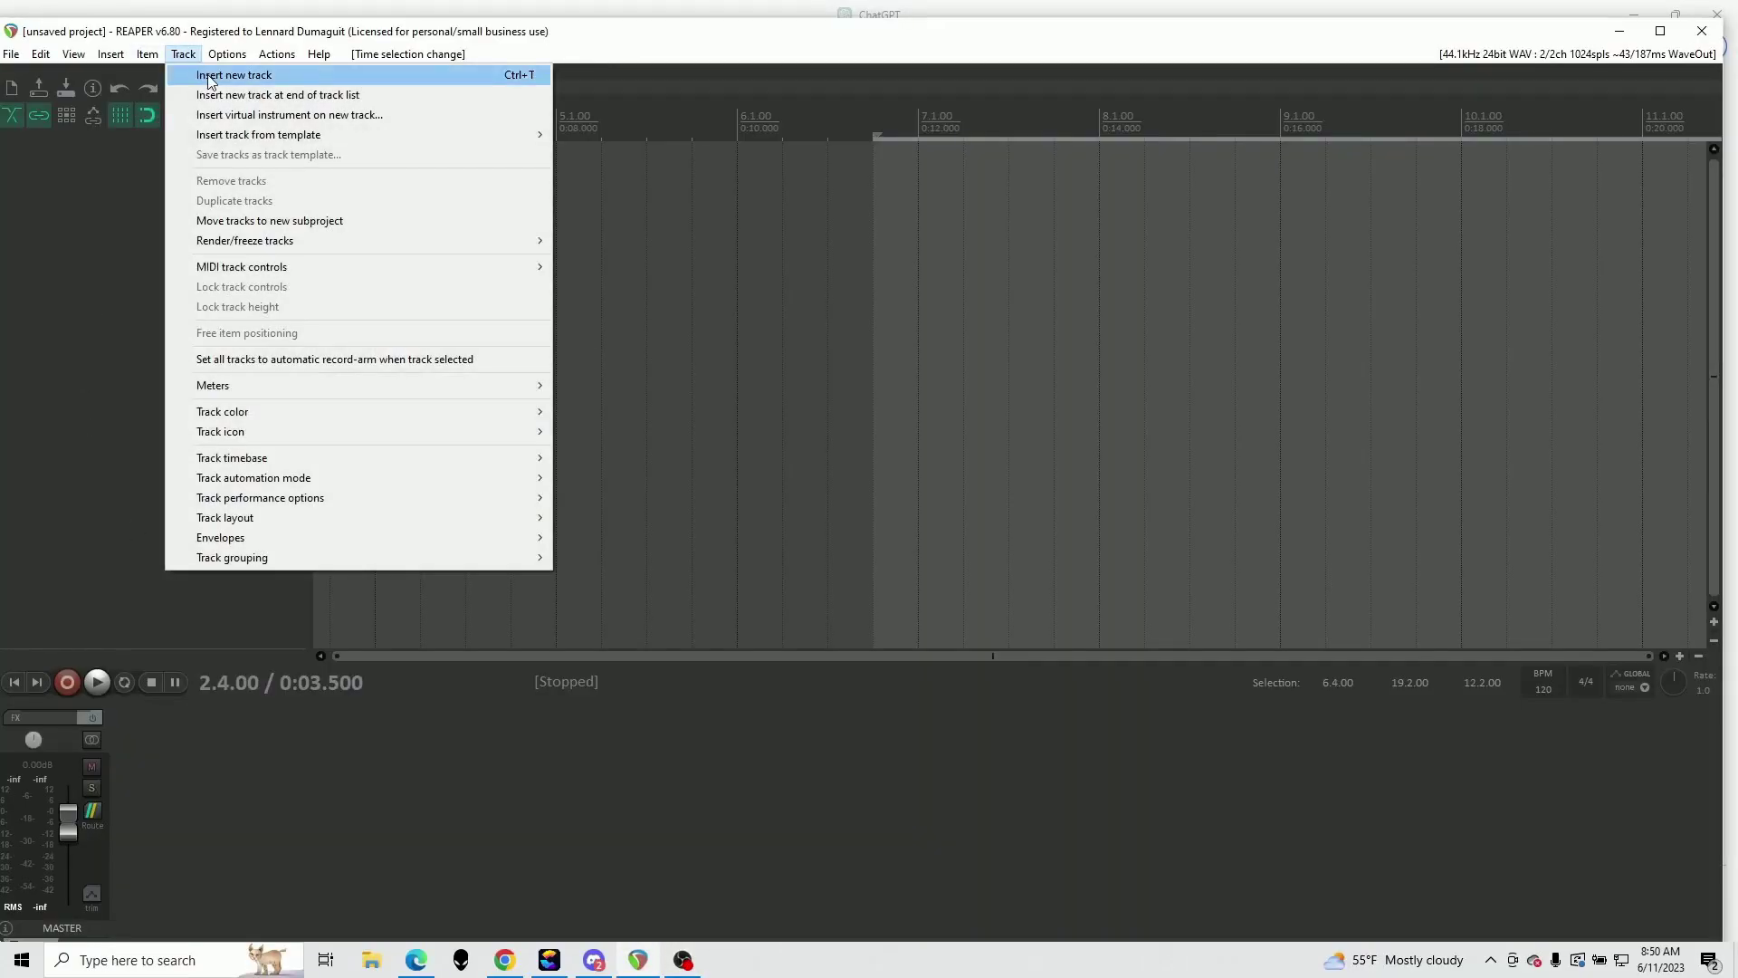
left_click(208, 74)
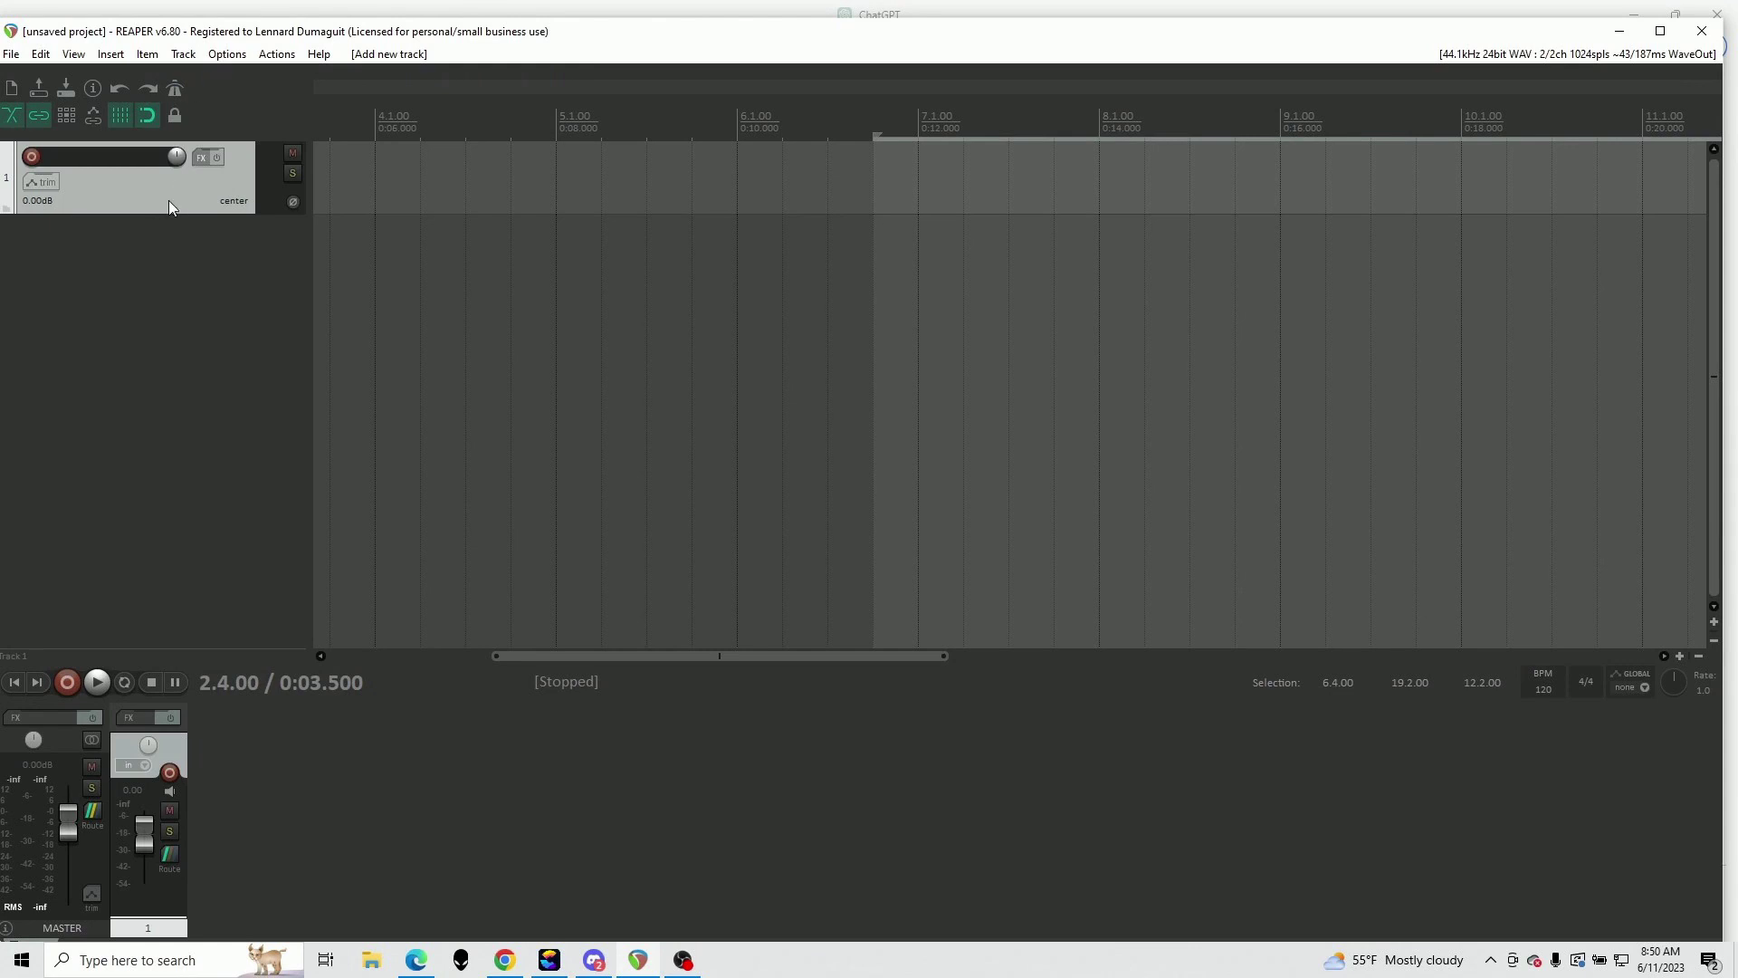
left_click(200, 156)
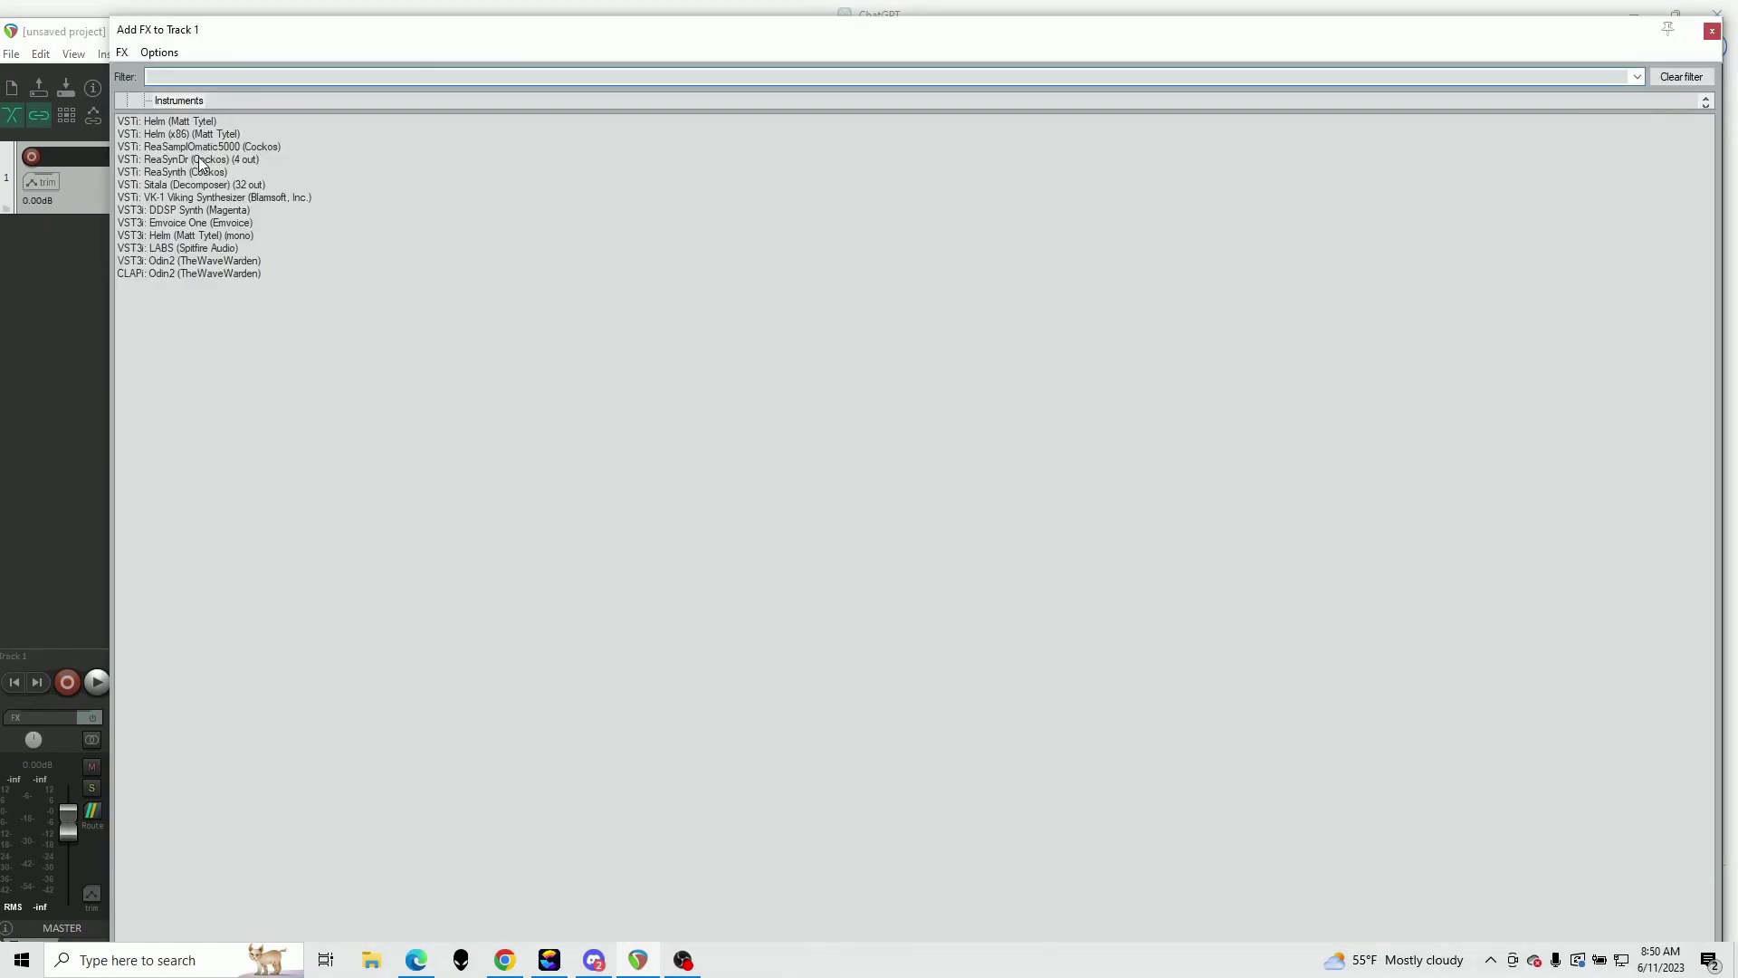
left_click(183, 225)
Load Emvoice One on Track 1 and place a first C3 note at the very start
double_click(184, 225)
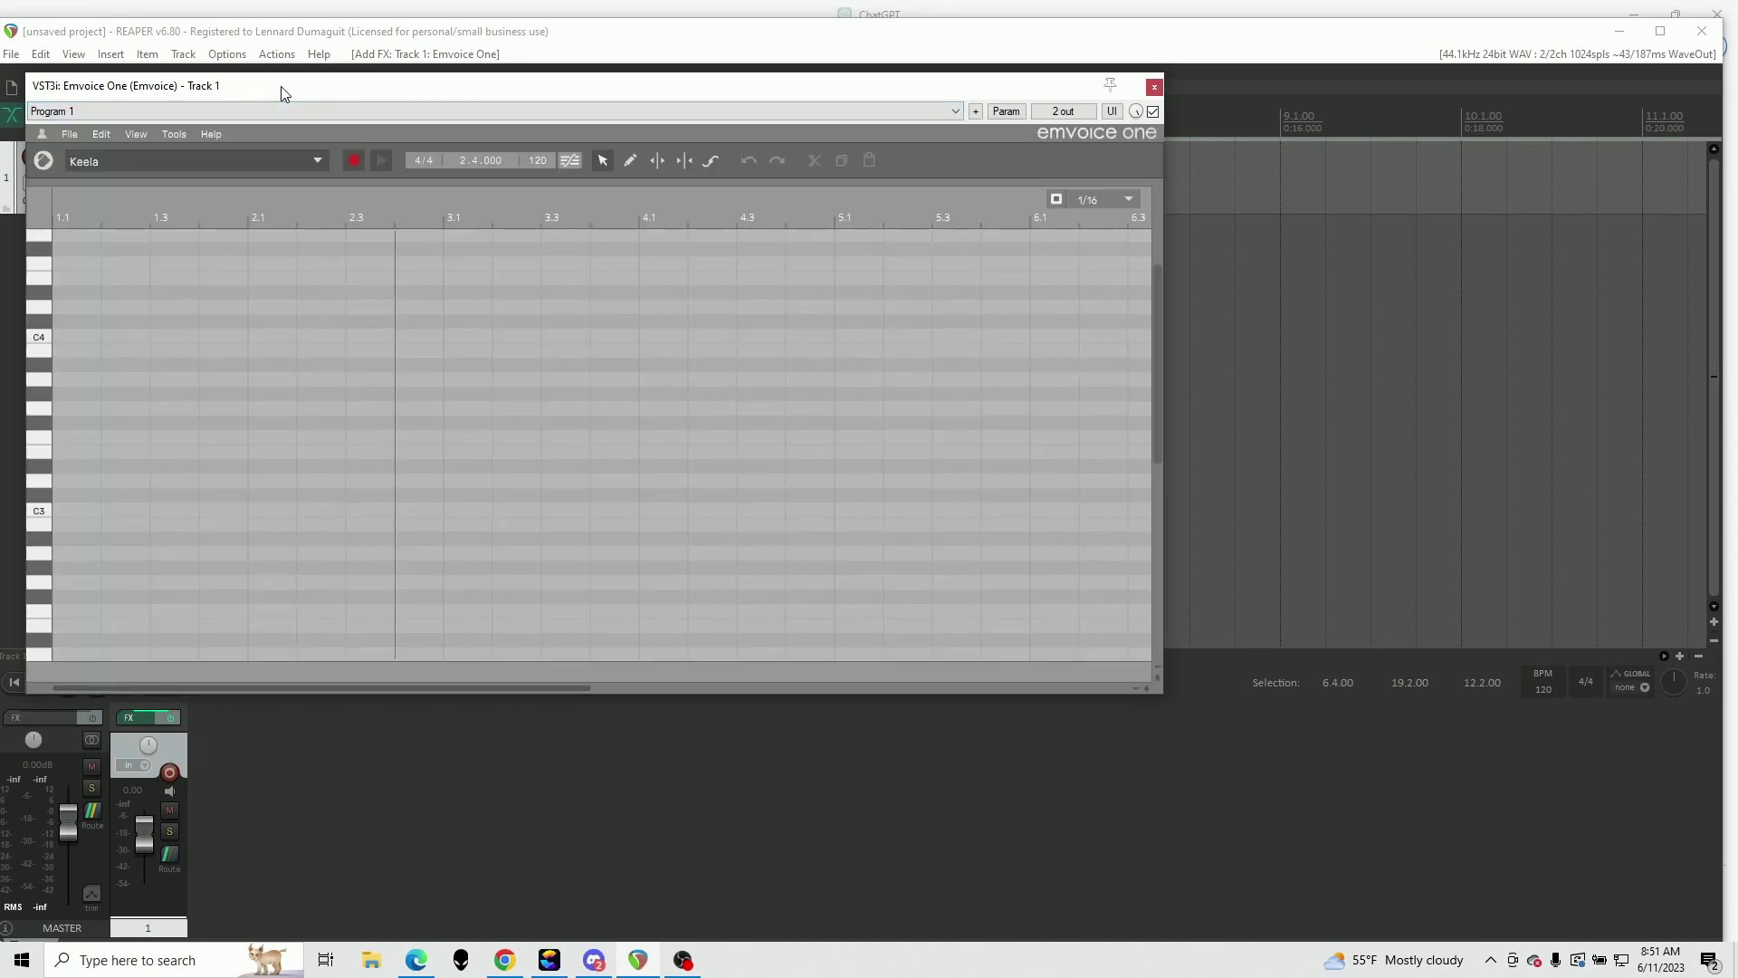
left_click_drag(282, 86, 815, 325)
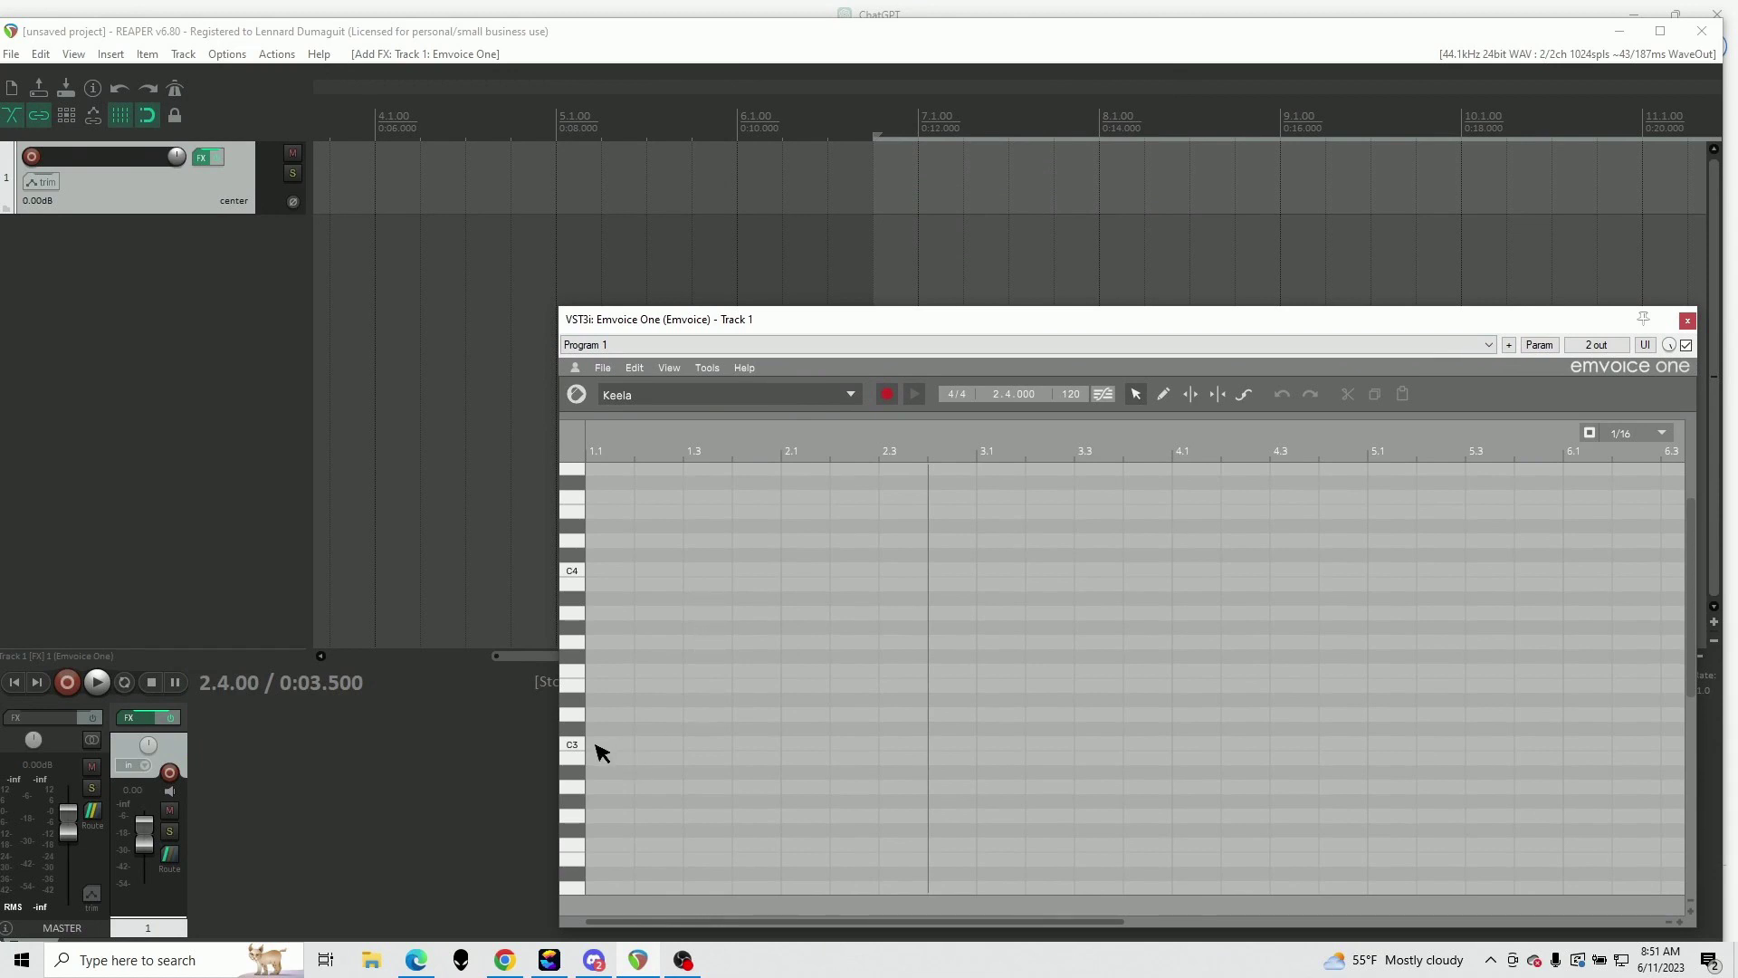
double_click(613, 745)
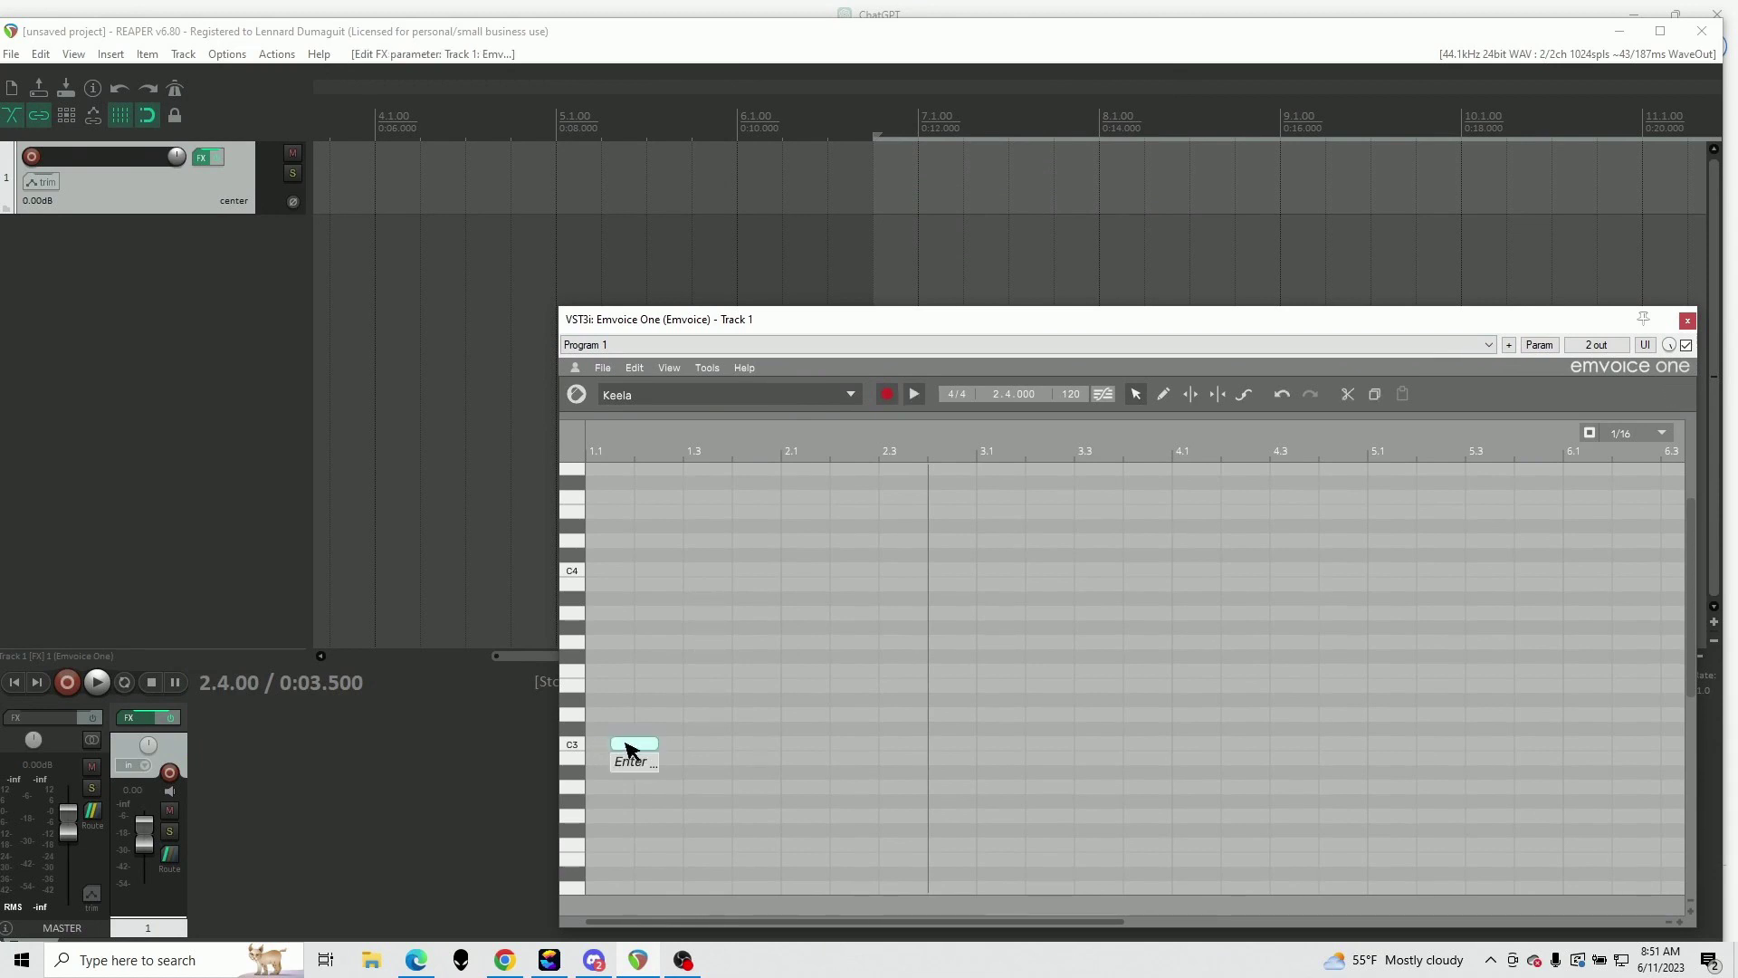
left_click_drag(633, 750, 610, 752)
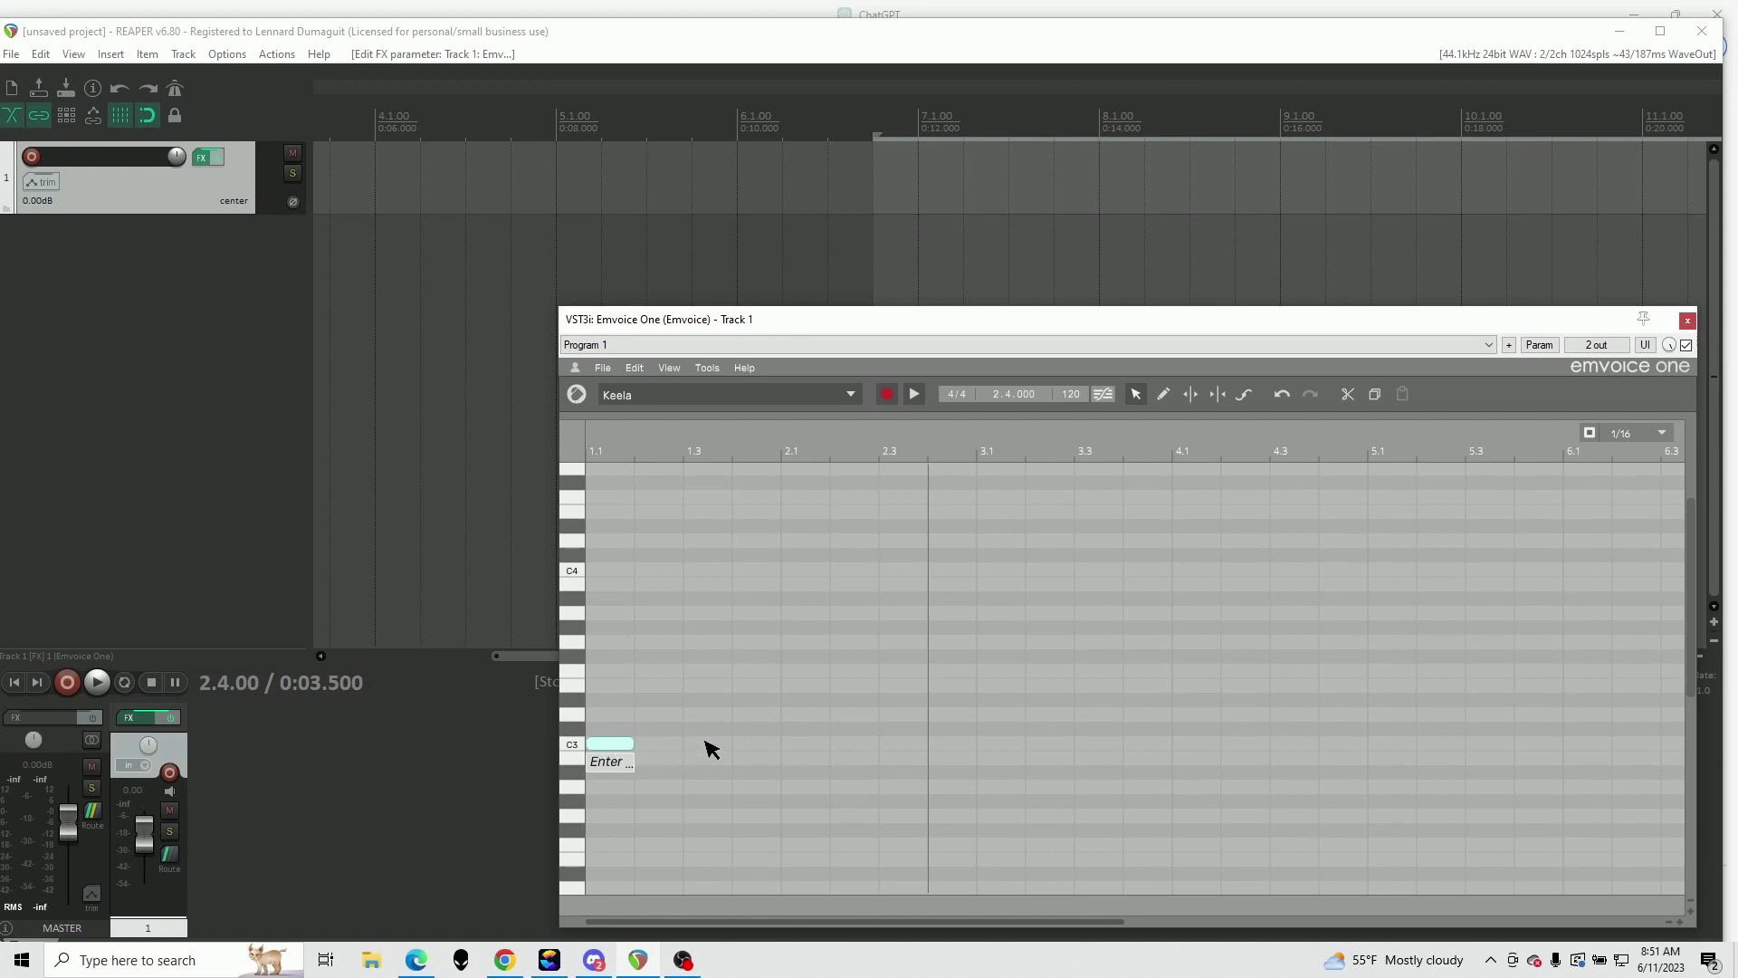
left_click(712, 750)
Add two more C3 notes near beat 1.3 and bar 2, then preview all three
double_click(715, 749)
left_click_drag(726, 750, 711, 749)
left_click(802, 750)
double_click(804, 750)
left_click_drag(806, 749, 803, 750)
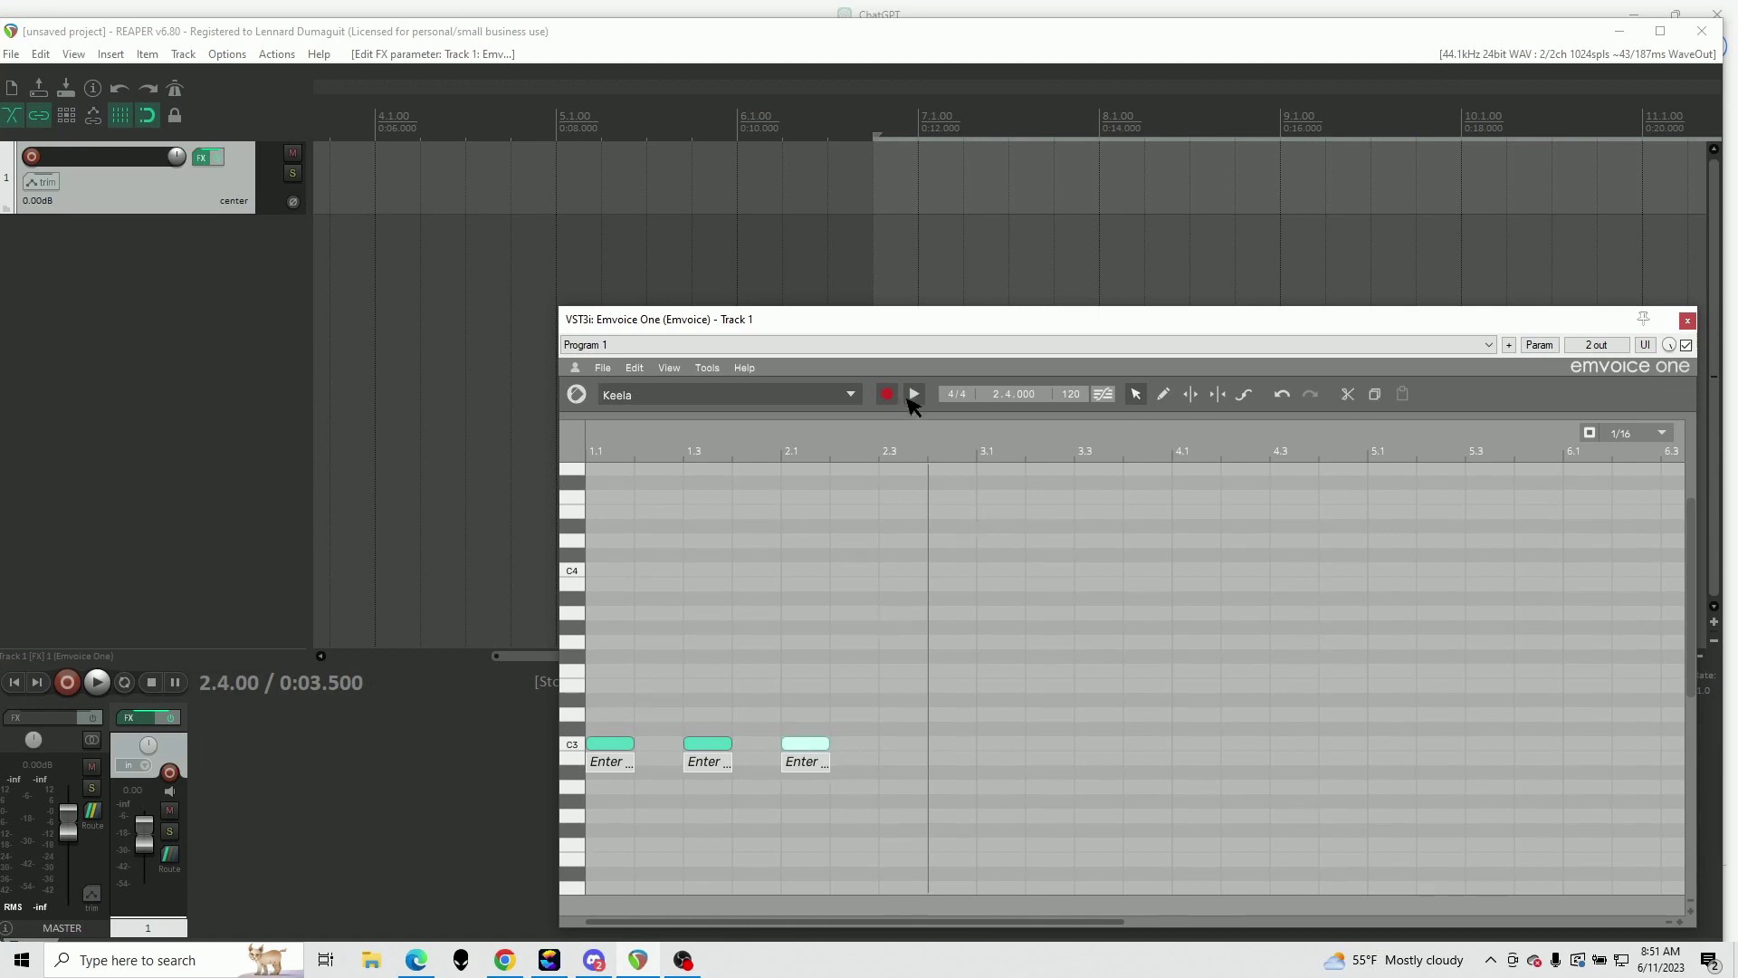
left_click(914, 395)
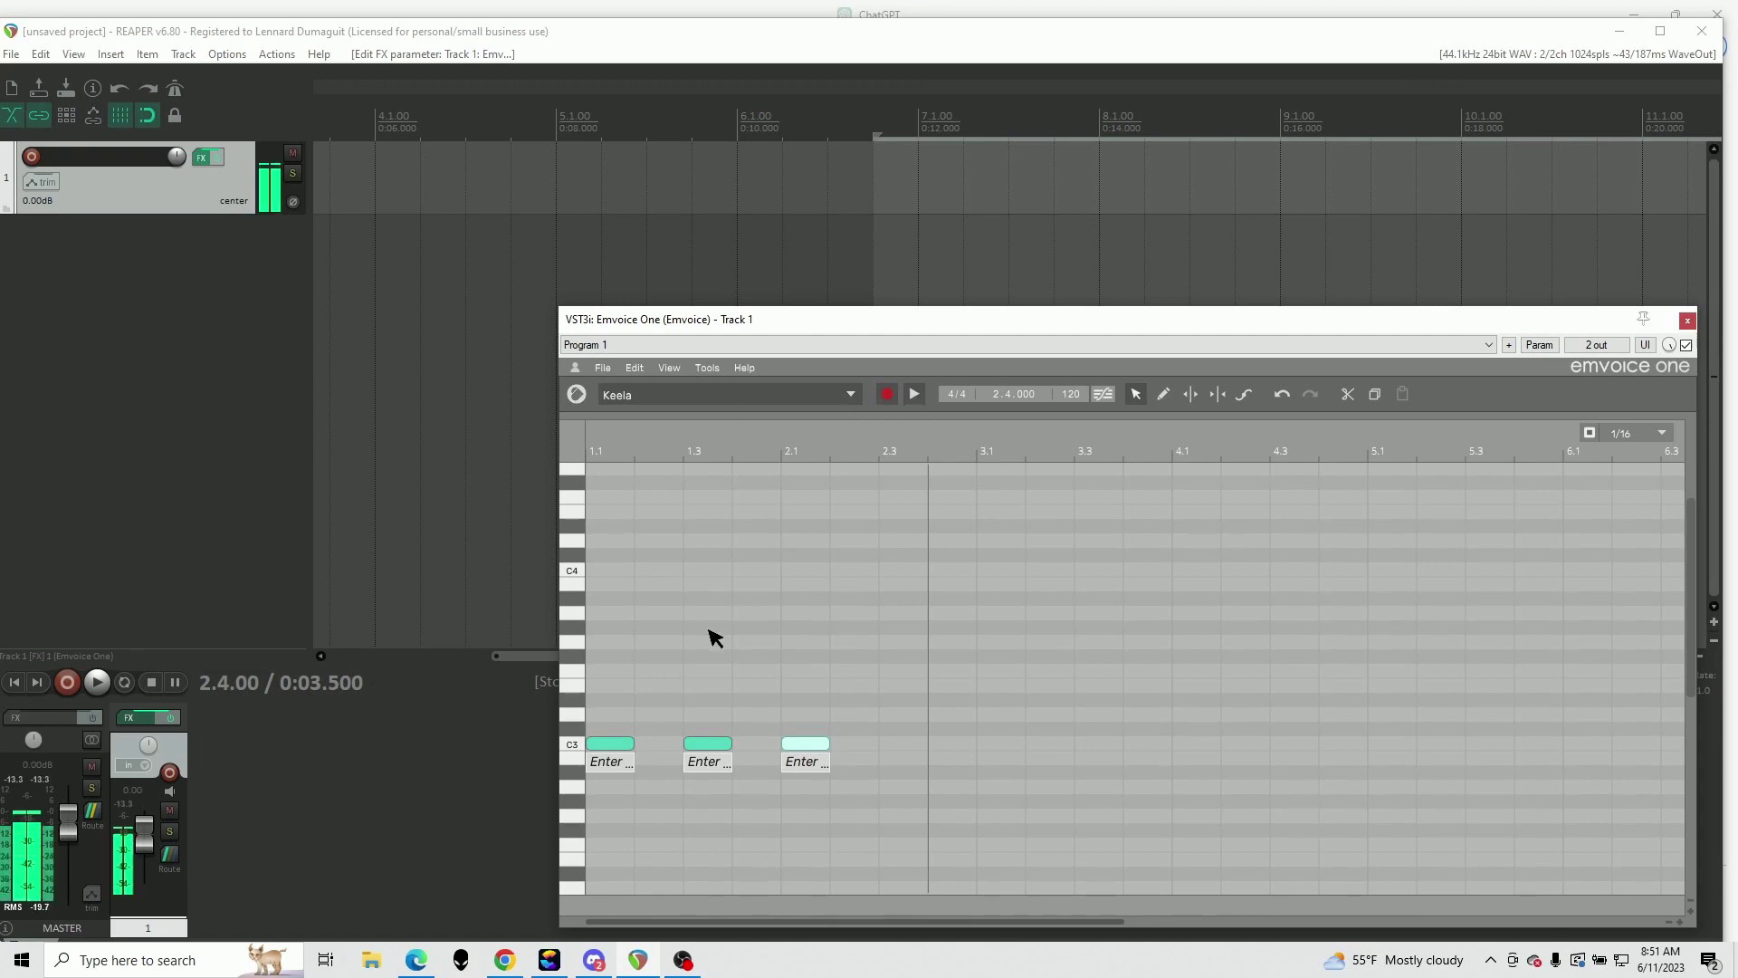
left_click(623, 679)
left_click_drag(623, 679, 871, 796)
left_click(914, 395)
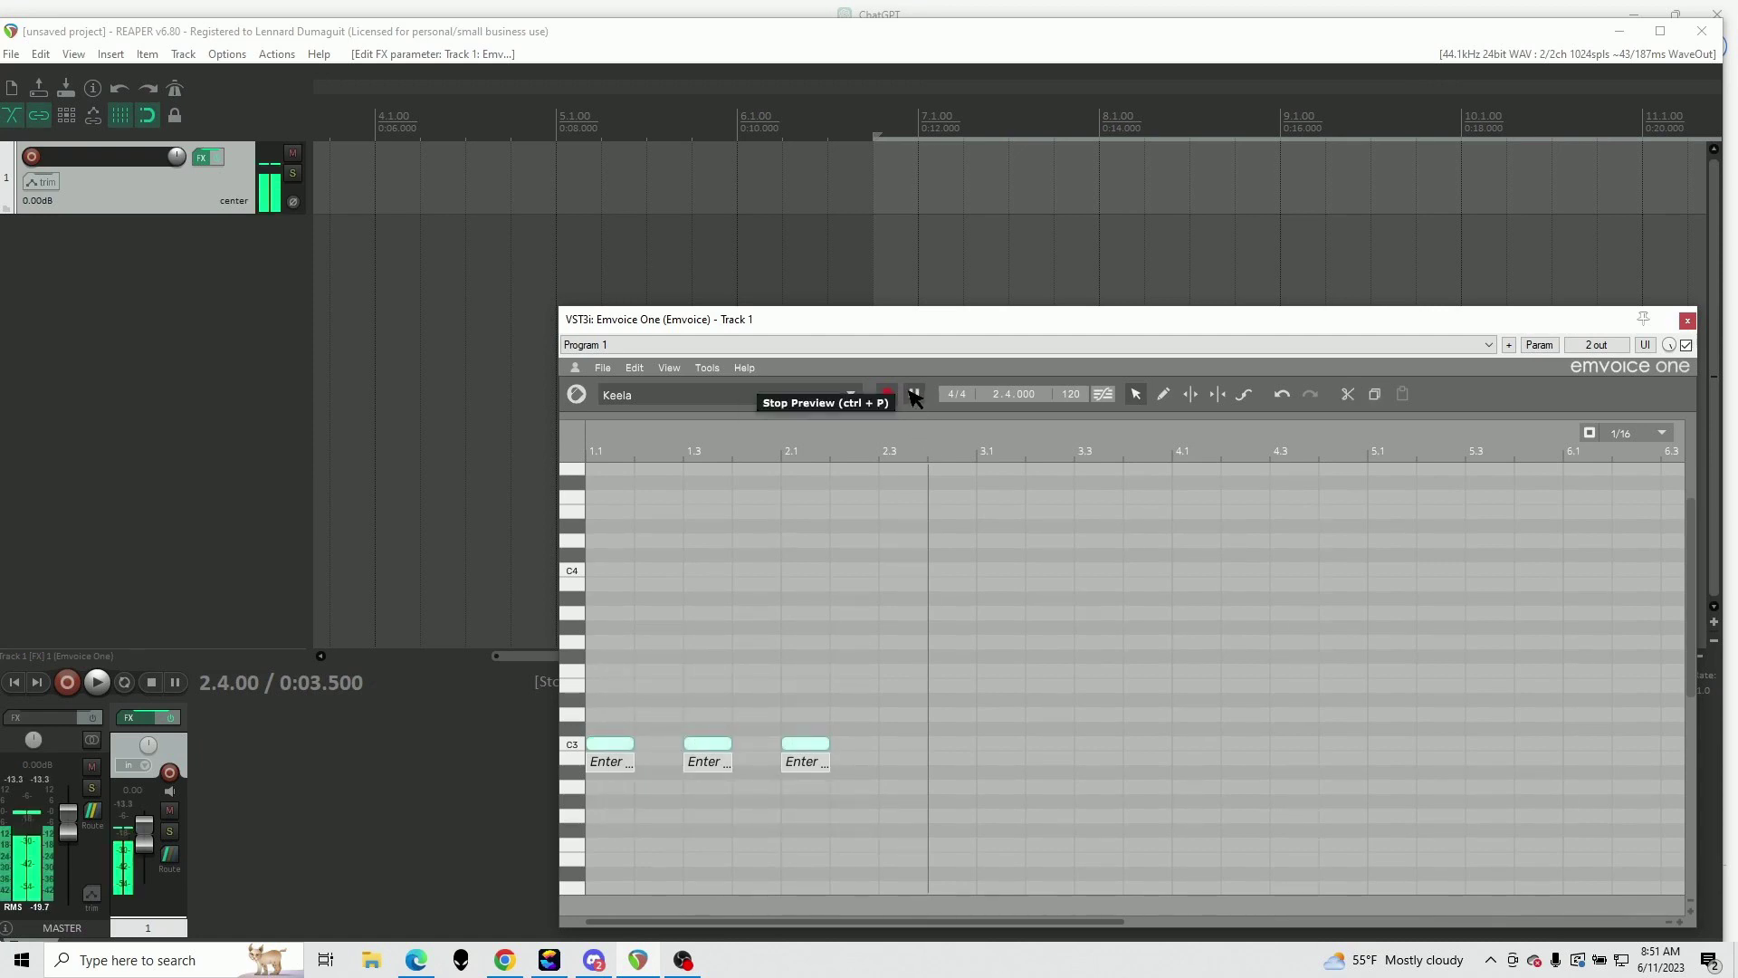
Raise the second and third notes by two and four semitones and adjust note lengths
left_click(705, 752)
left_click_drag(710, 757, 806, 701)
key("ctrl+a")
left_click(915, 394)
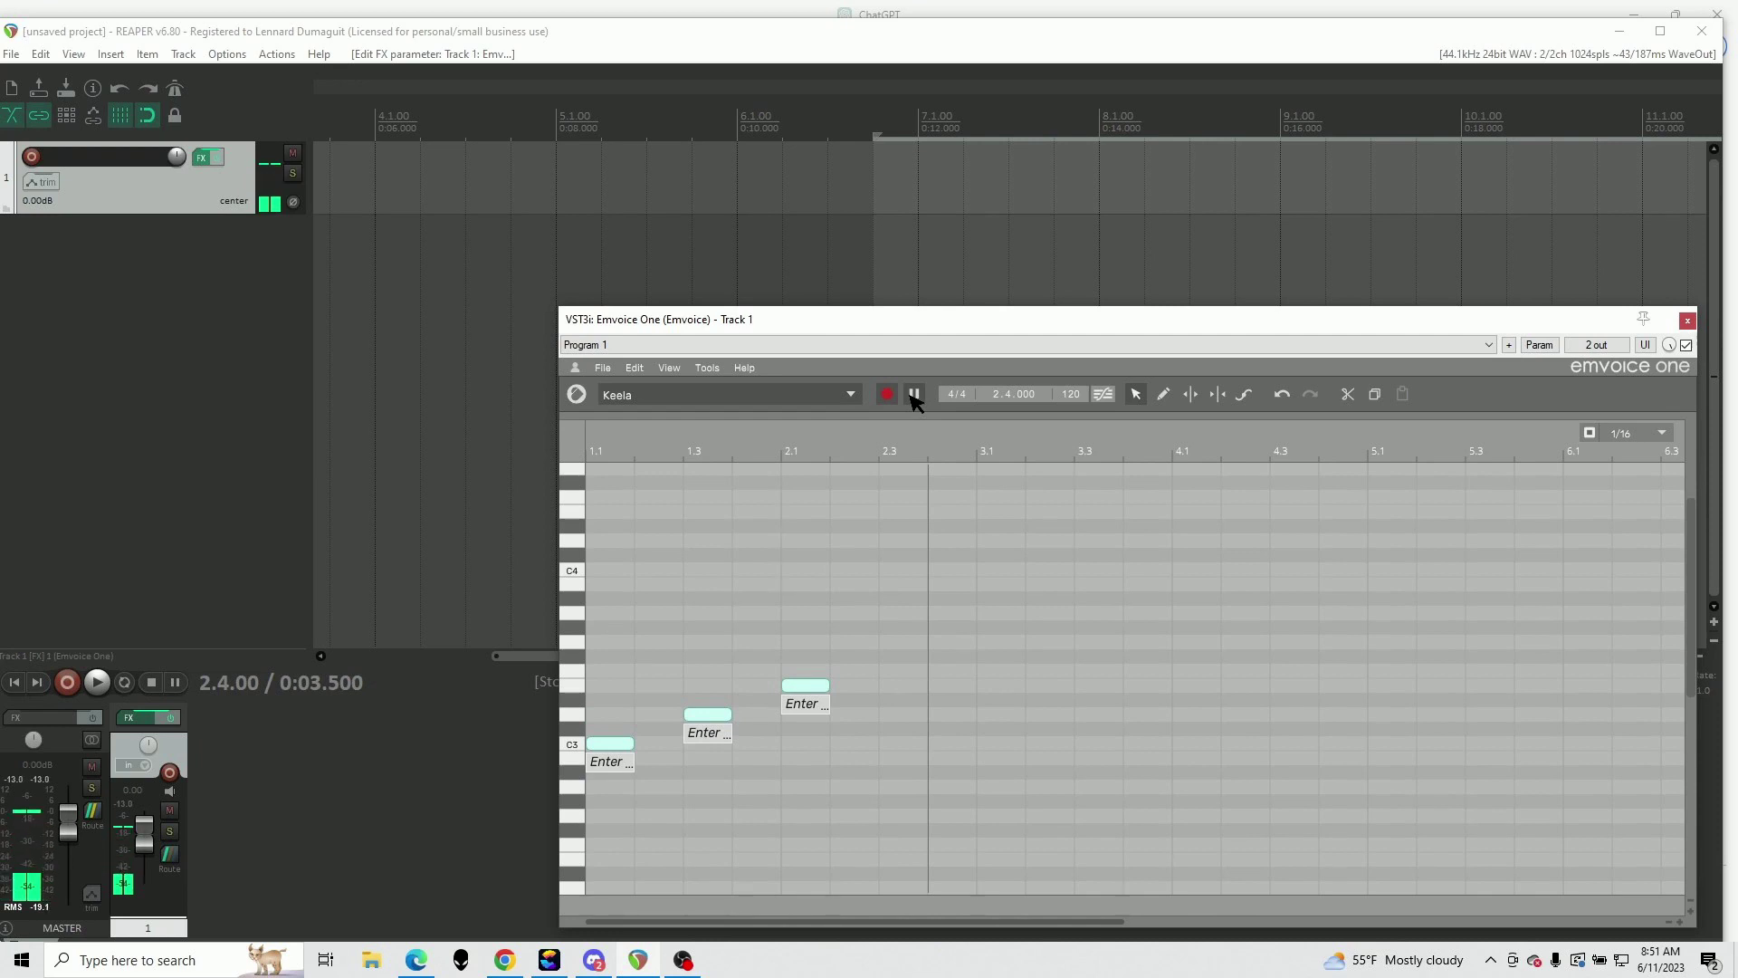
left_click_drag(633, 751, 609, 752)
left_click_drag(829, 685, 879, 686)
left_click(741, 614)
key("ctrl+a")
left_click(914, 394)
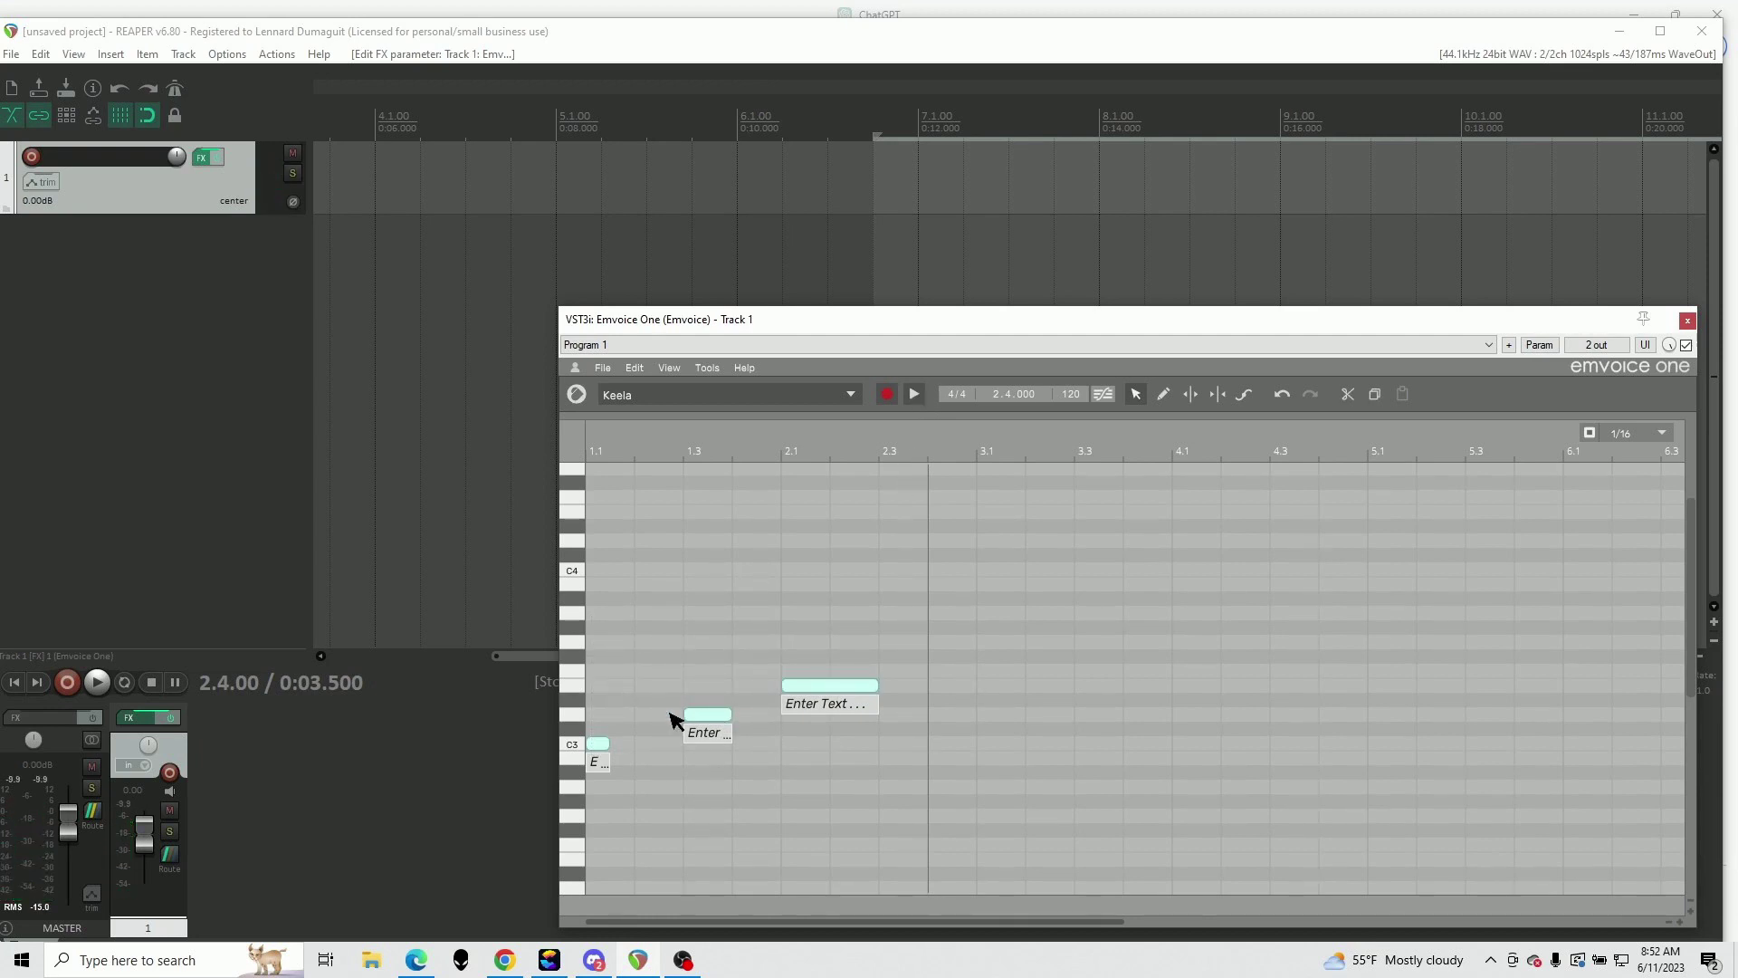
Close the gaps between notes and add five rising notes up to C4, previewing the scale
left_click_drag(599, 745, 625, 744)
left_click_drag(708, 715, 660, 715)
left_click_drag(835, 688, 733, 685)
double_click(752, 671)
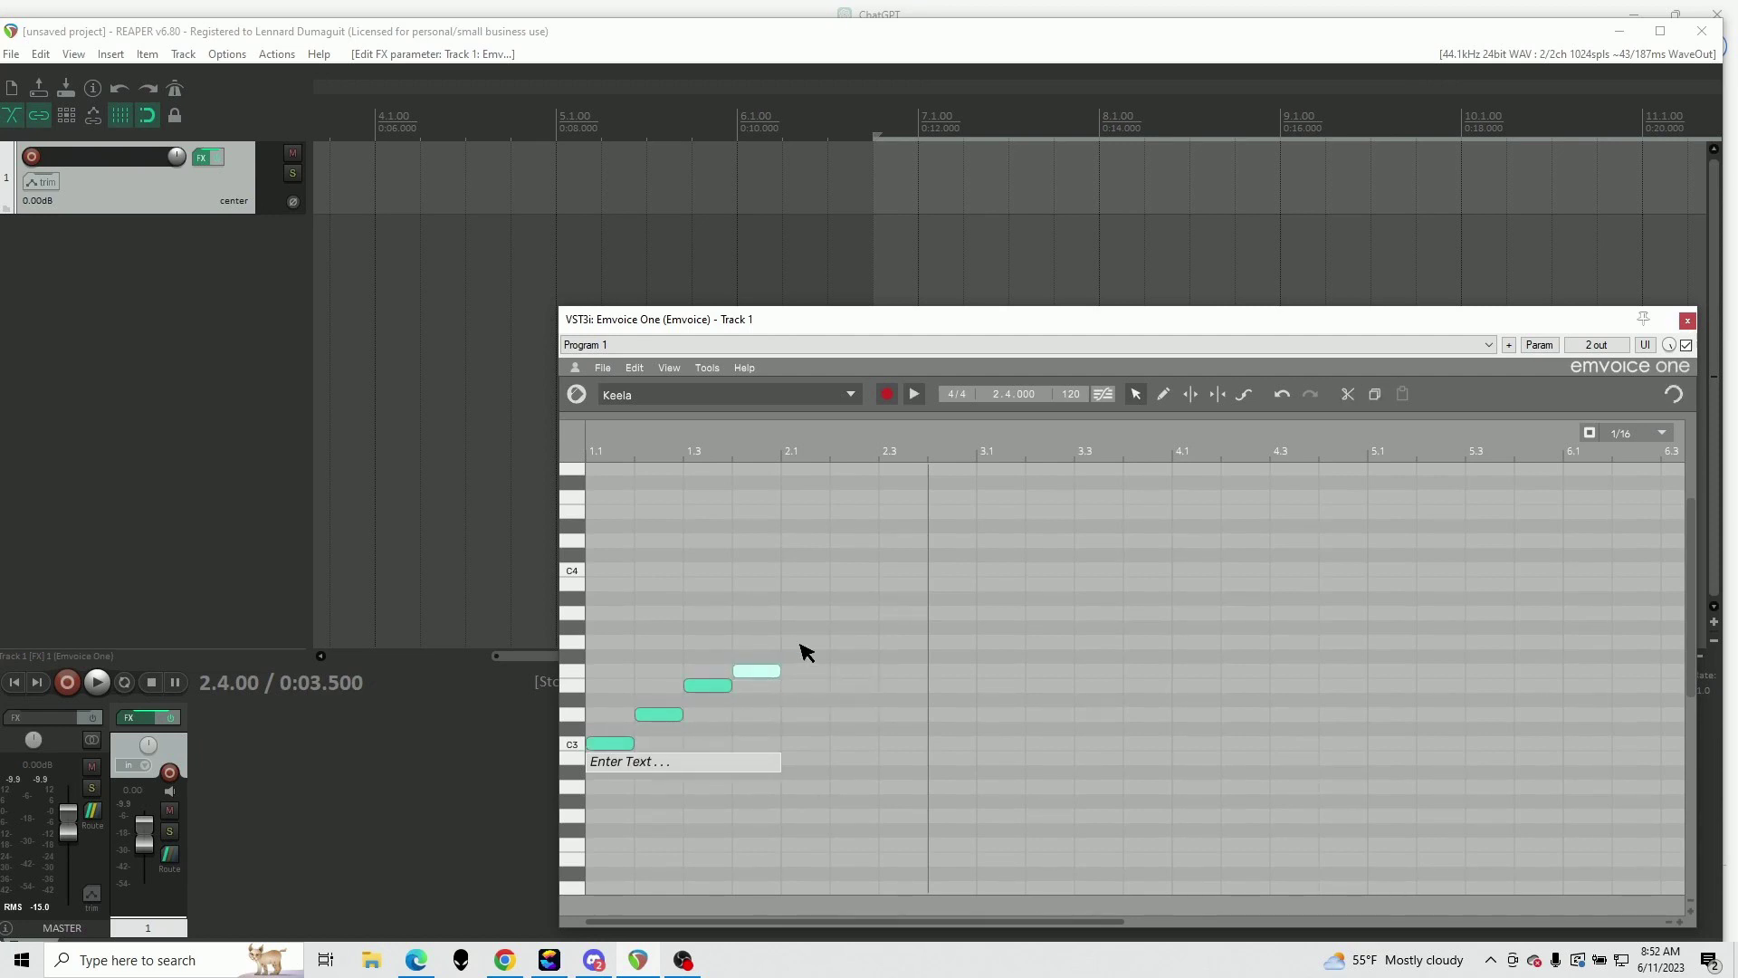
double_click(812, 642)
double_click(856, 614)
double_click(900, 585)
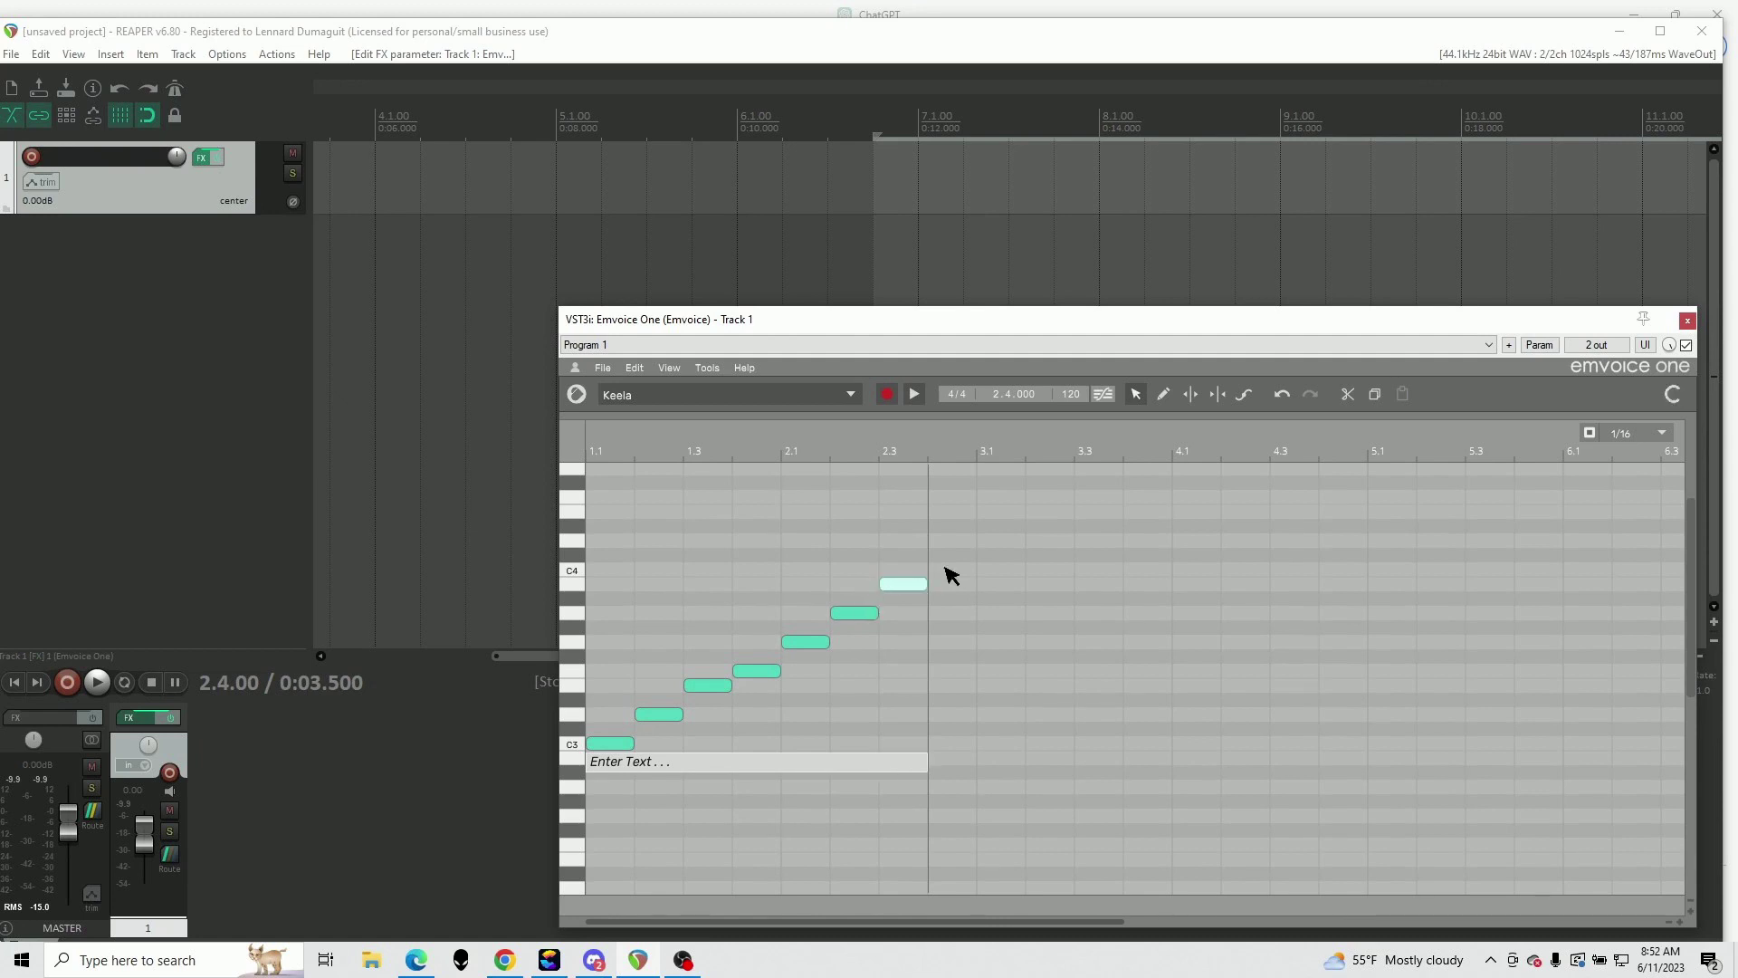
double_click(945, 572)
left_click_drag(585, 530, 1041, 821)
left_click(915, 395)
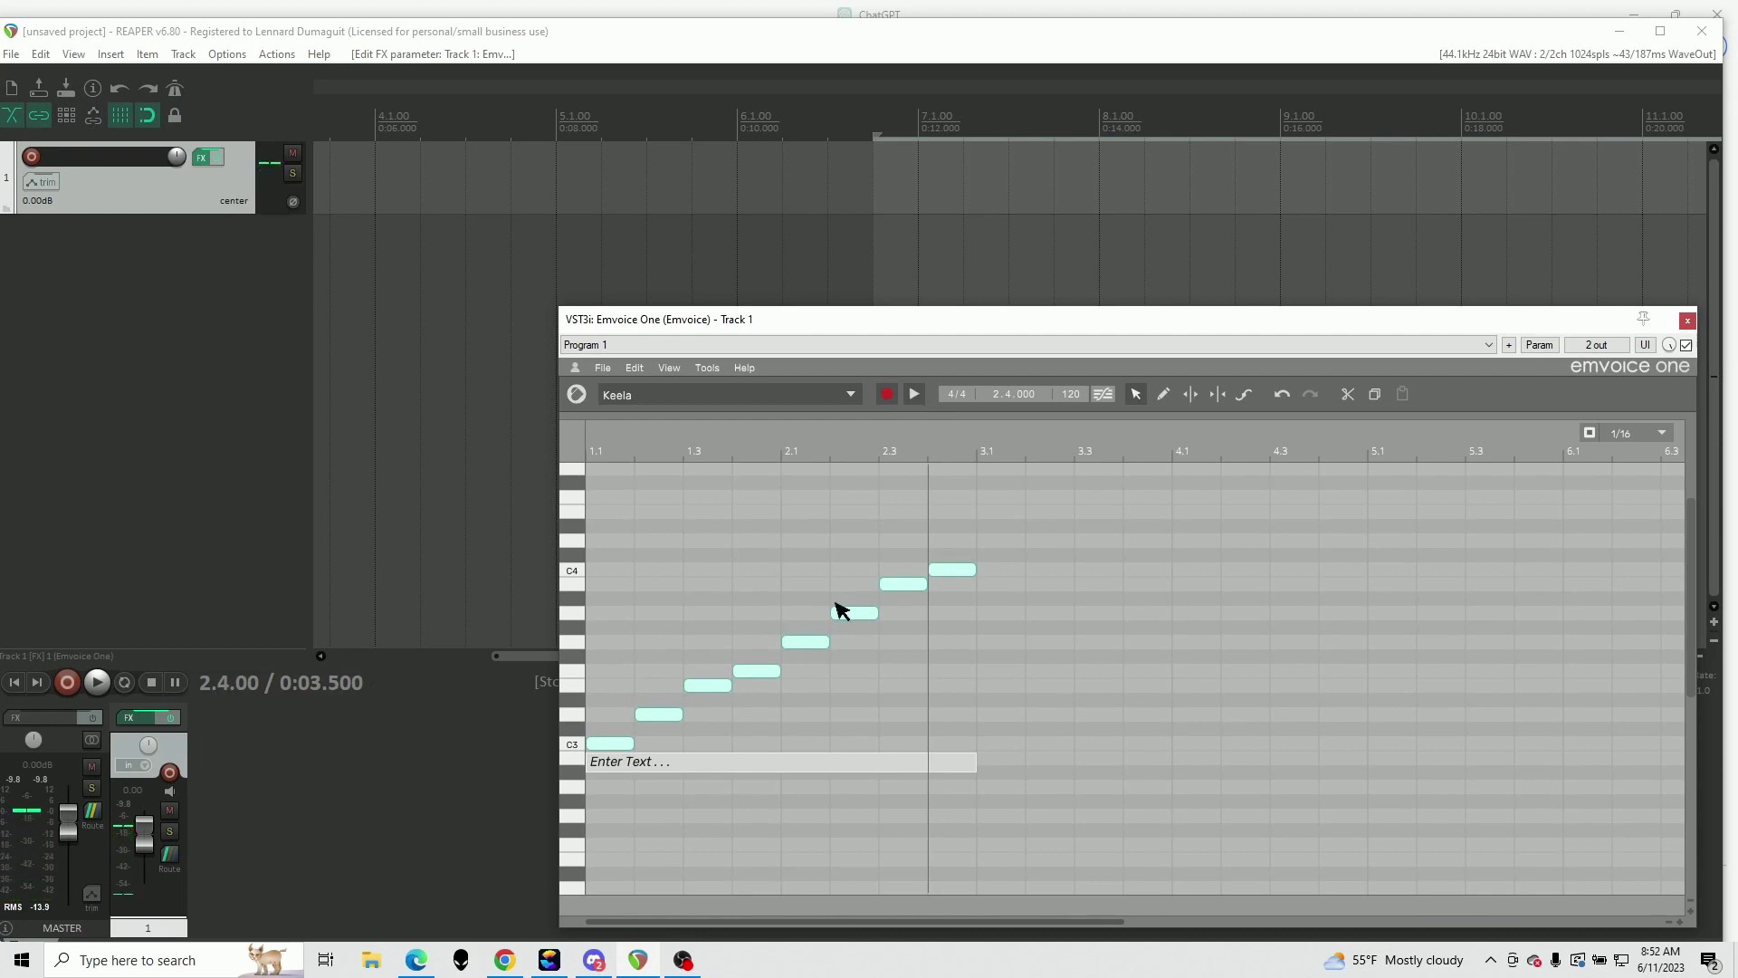
Give the scale the lyrics "doe ray mi fa so la ti doe", previewing and correcting them
left_click(684, 761)
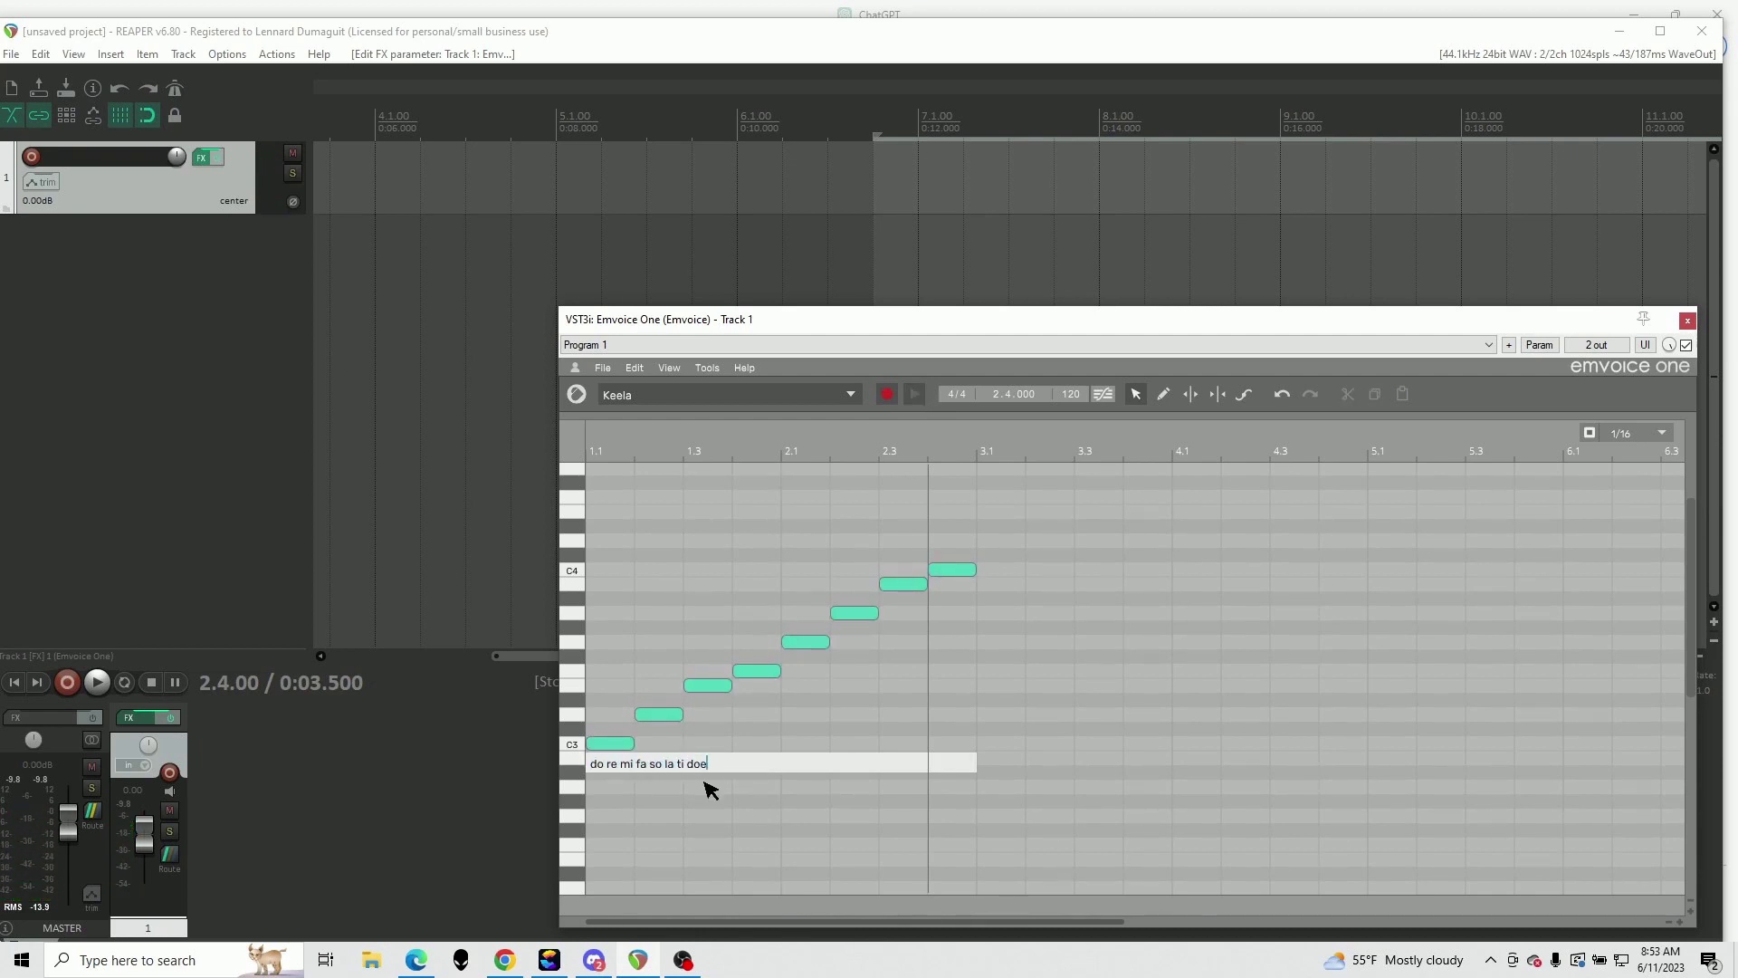
key("Return")
key("Return")
left_click_drag(667, 553, 984, 829)
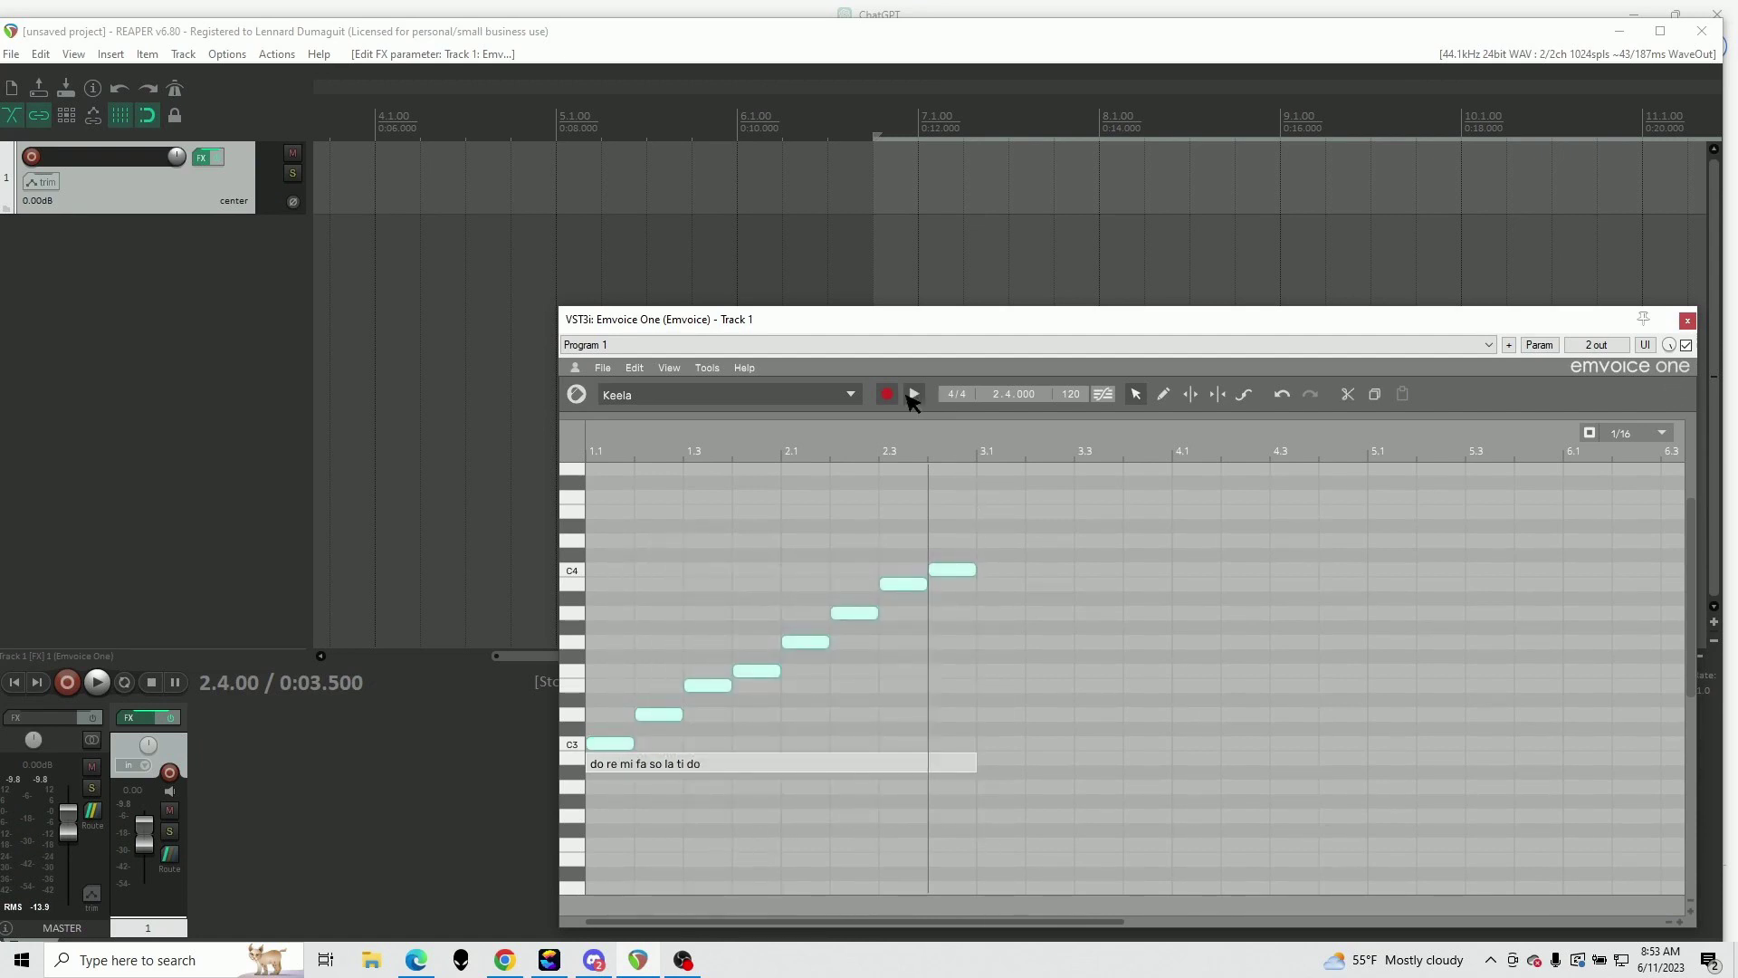
left_click(913, 395)
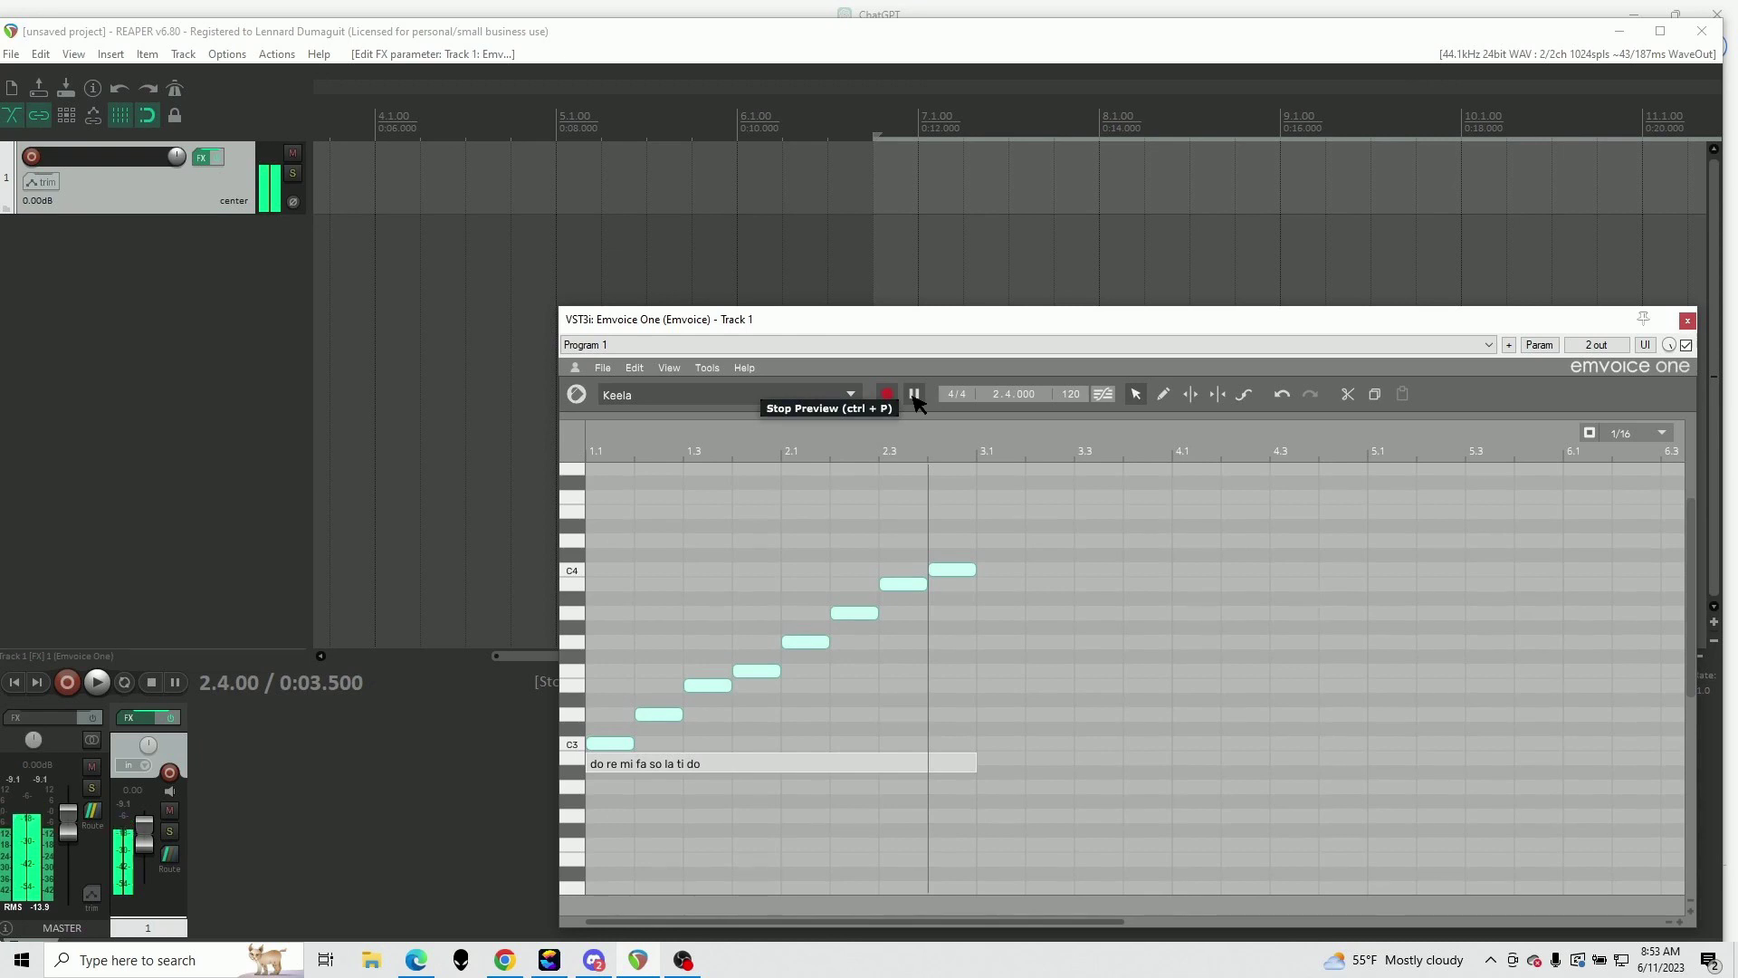
left_click(598, 763)
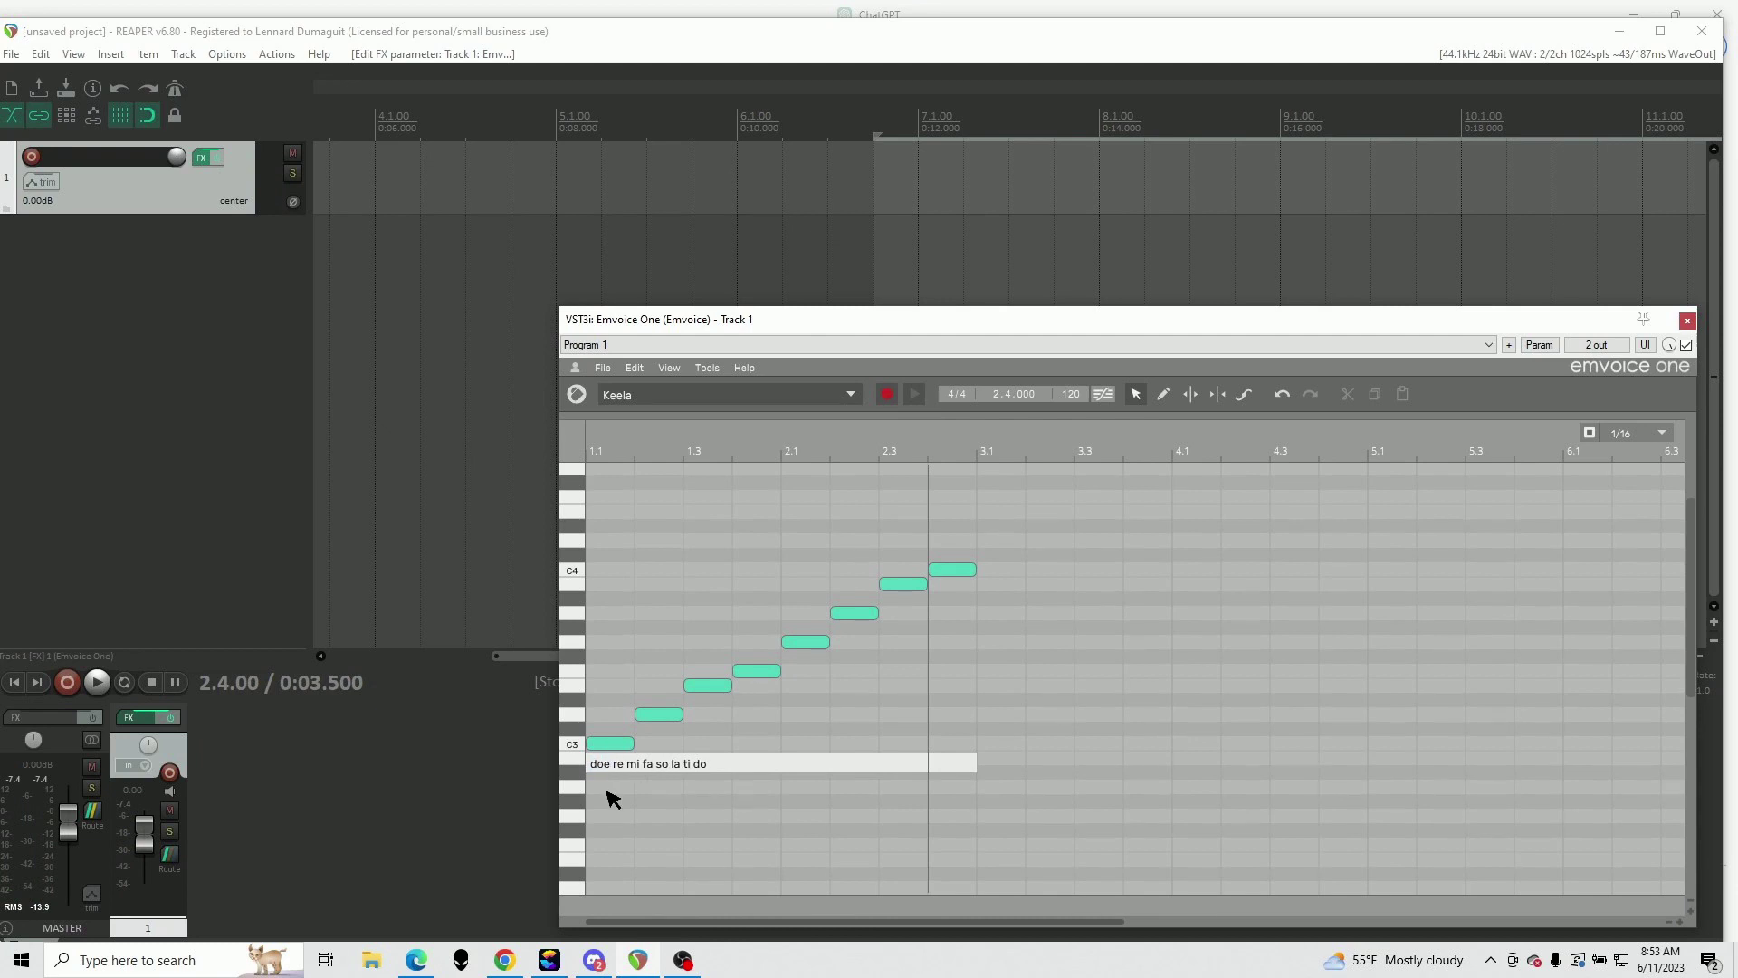
key("Return")
key("ctrl+p")
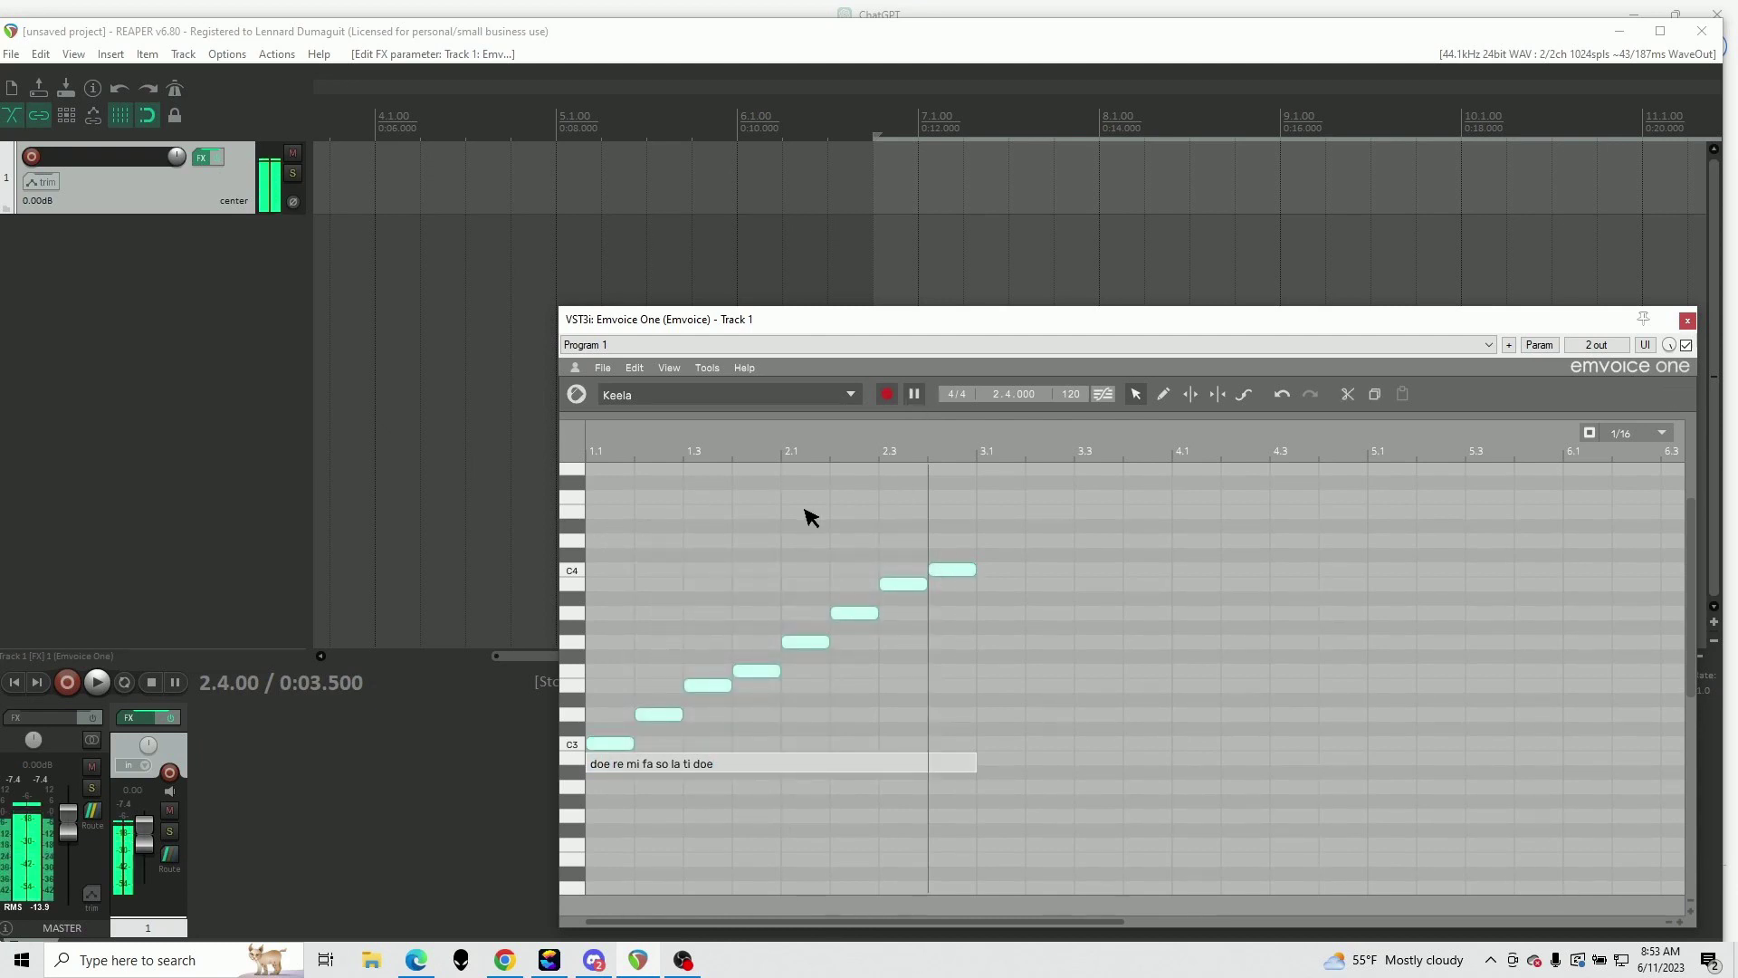
left_click(624, 765)
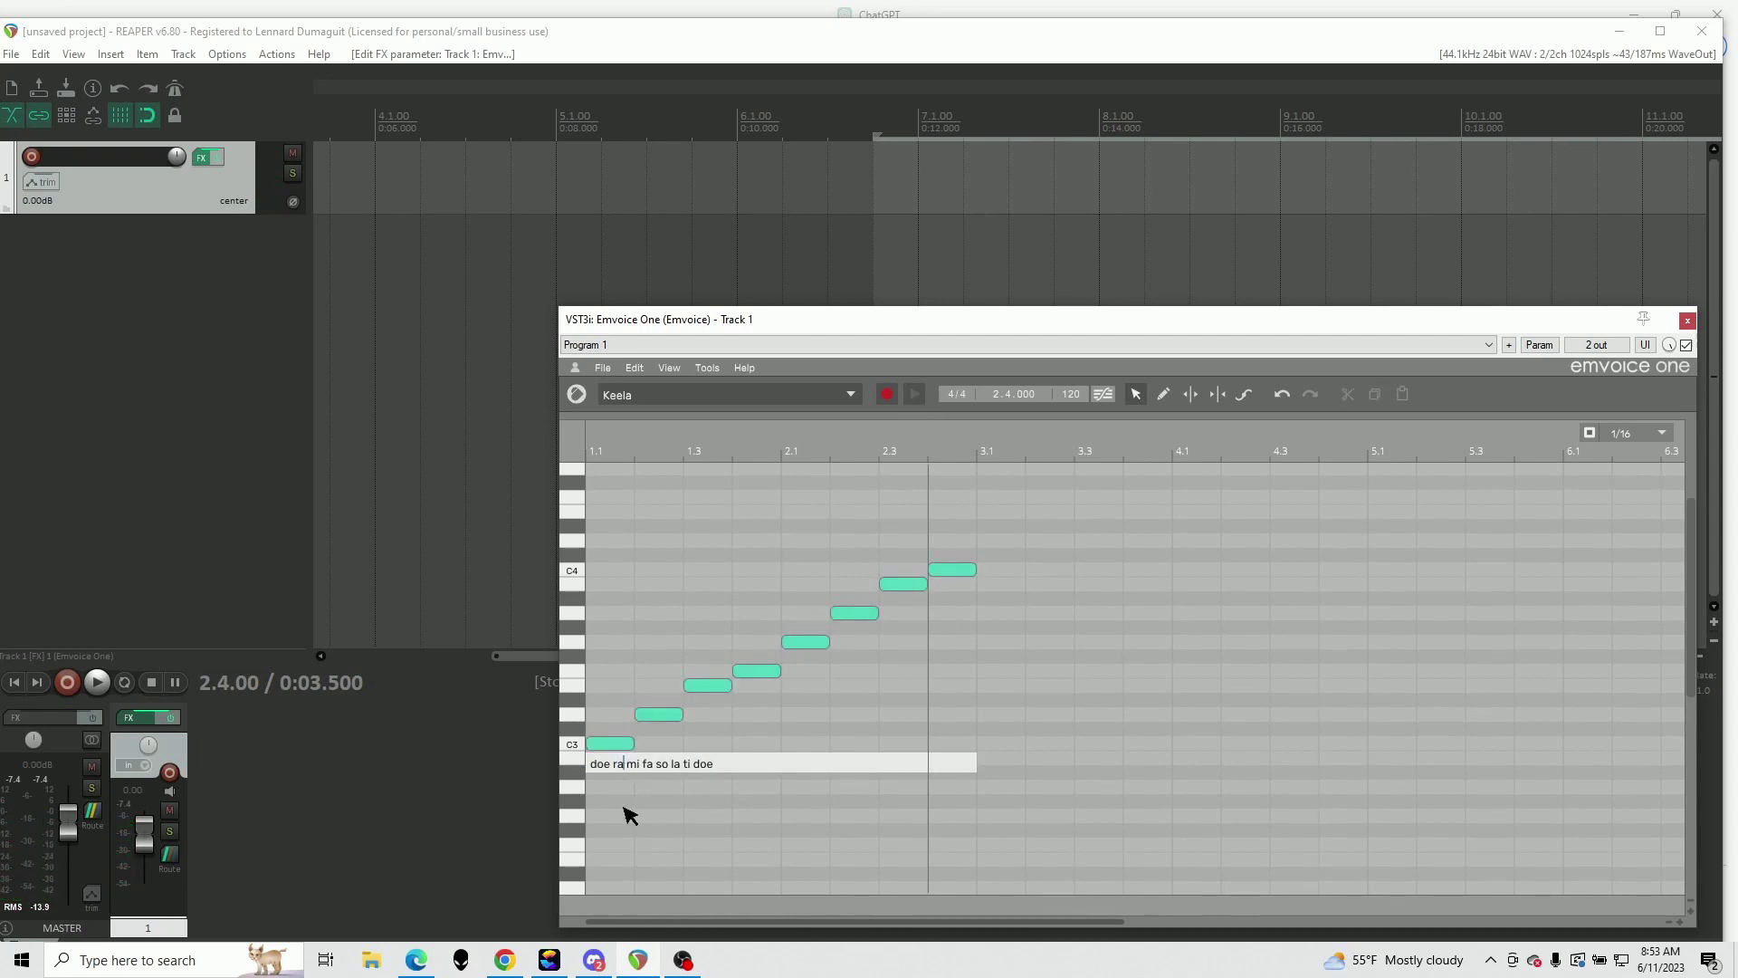
left_click(914, 394)
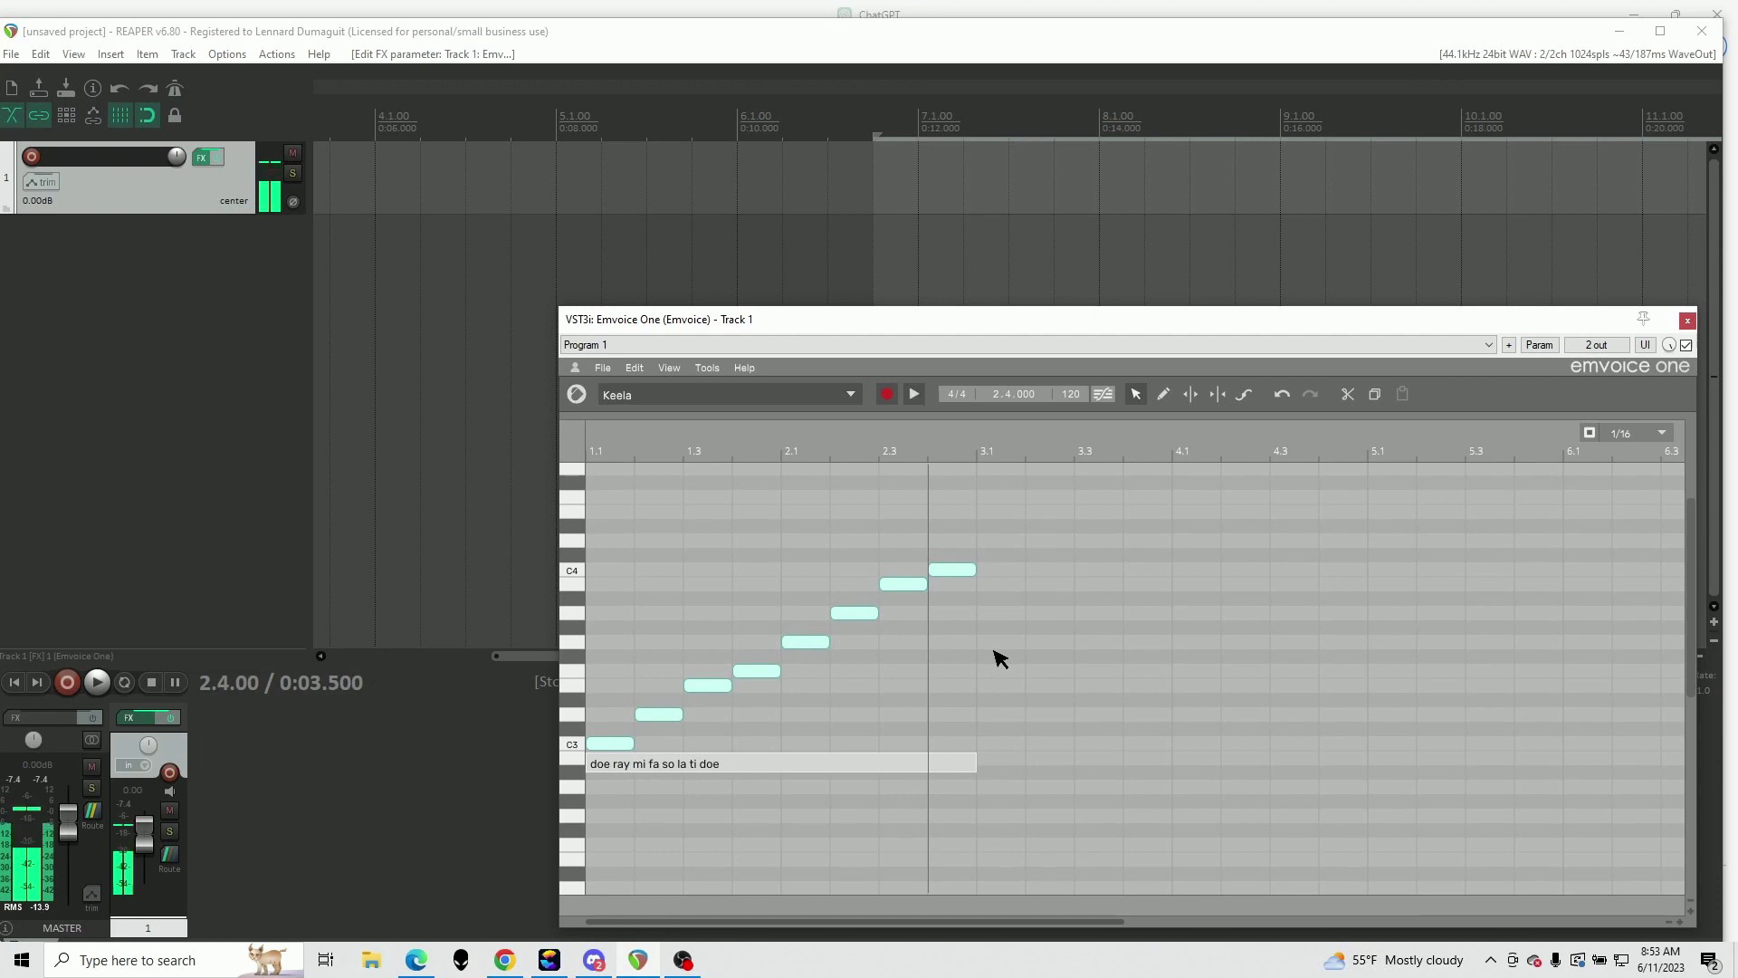
Lengthen the final C4 note to about 3.4, add vibrato, and play the melody
left_click_drag(974, 570, 1123, 569)
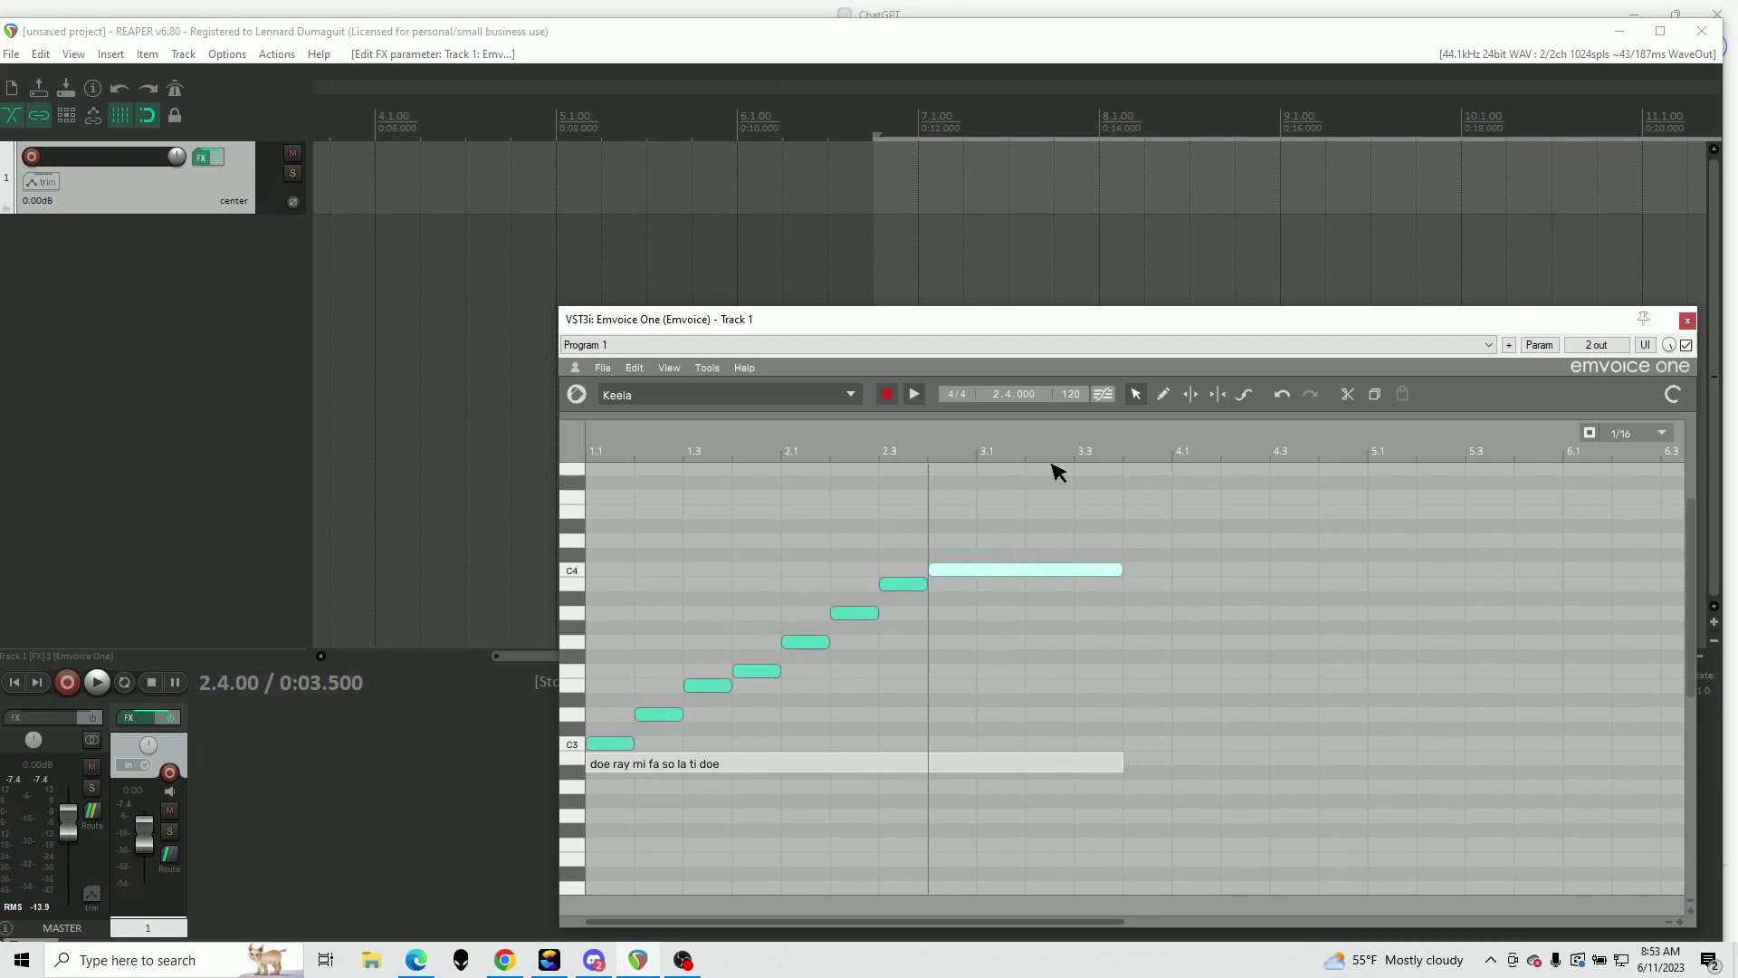
left_click(1245, 396)
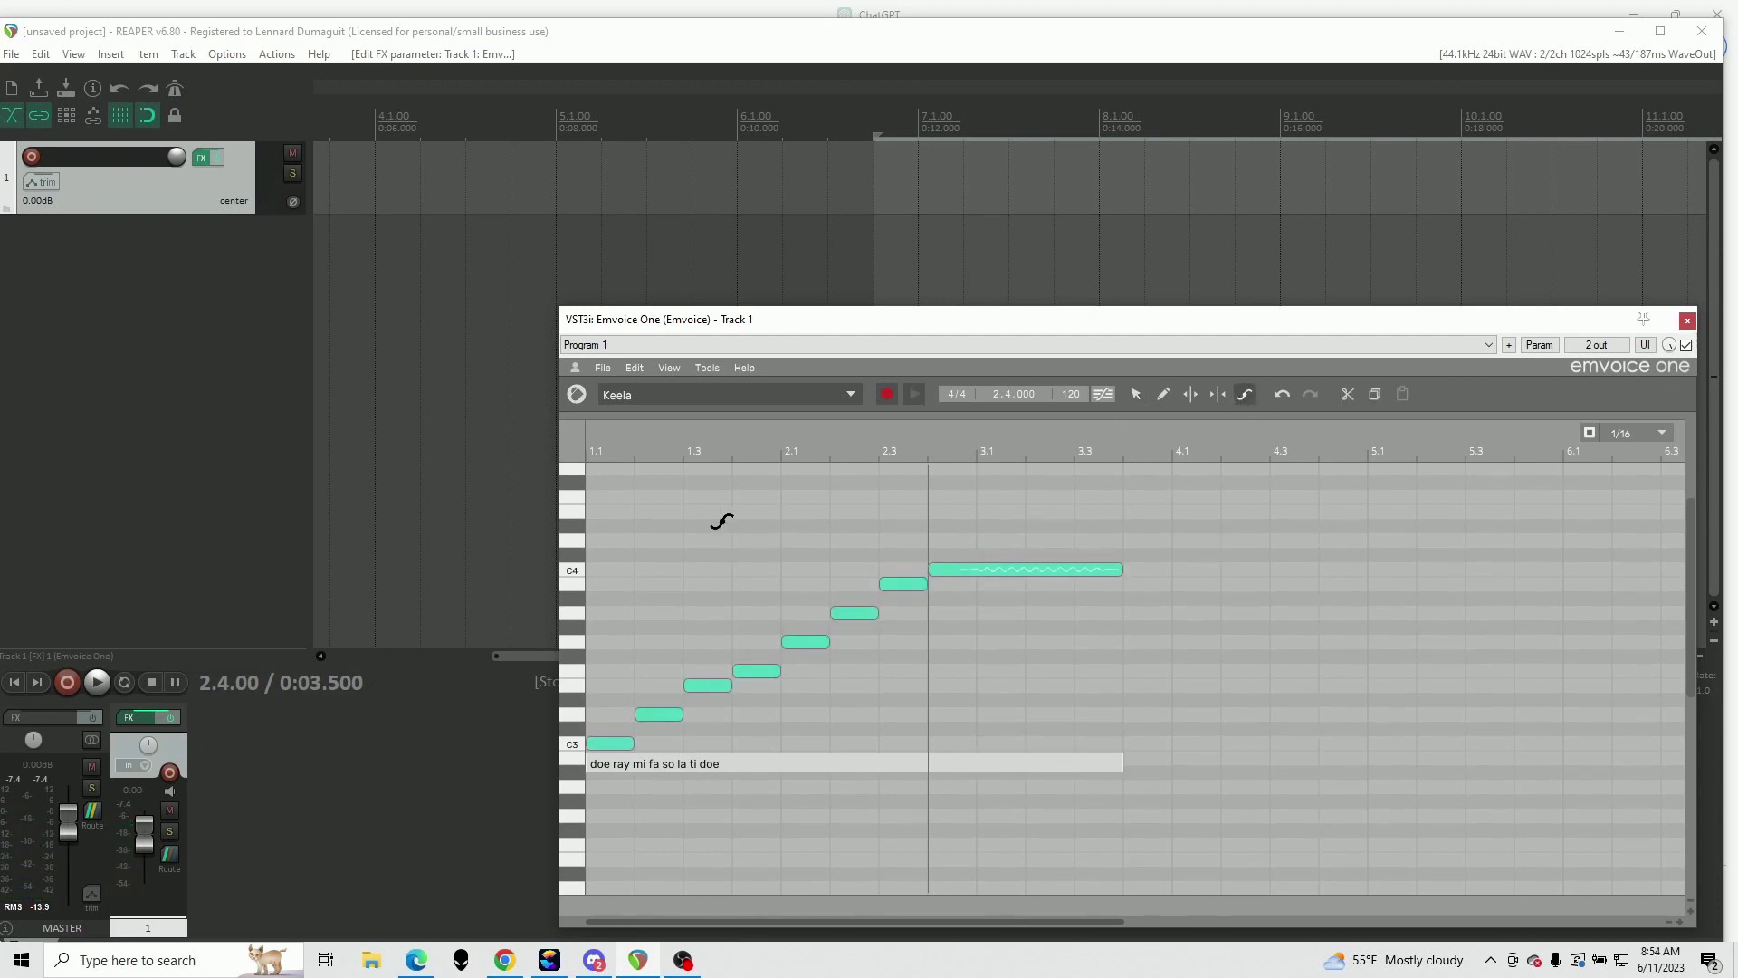
left_click(1136, 395)
left_click_drag(600, 497, 1067, 855)
left_click(915, 394)
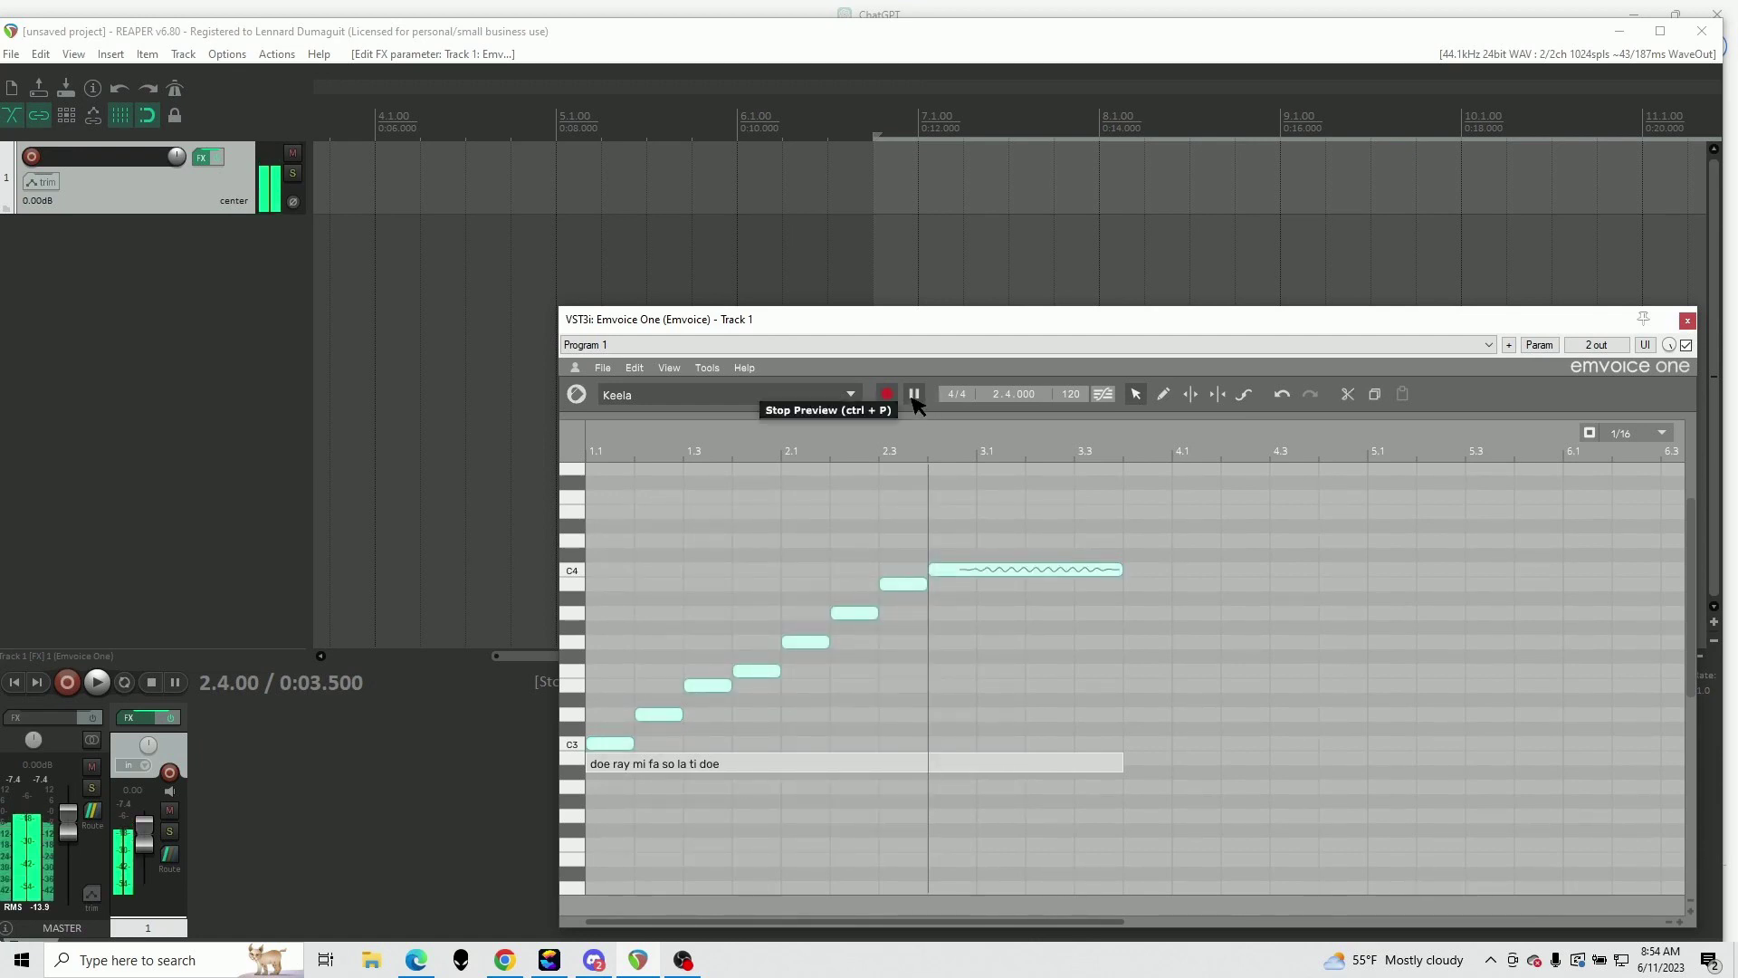
Audition the melody in Keela's Technologic and Smooth Legato voice styles
left_click(915, 398)
left_click(851, 396)
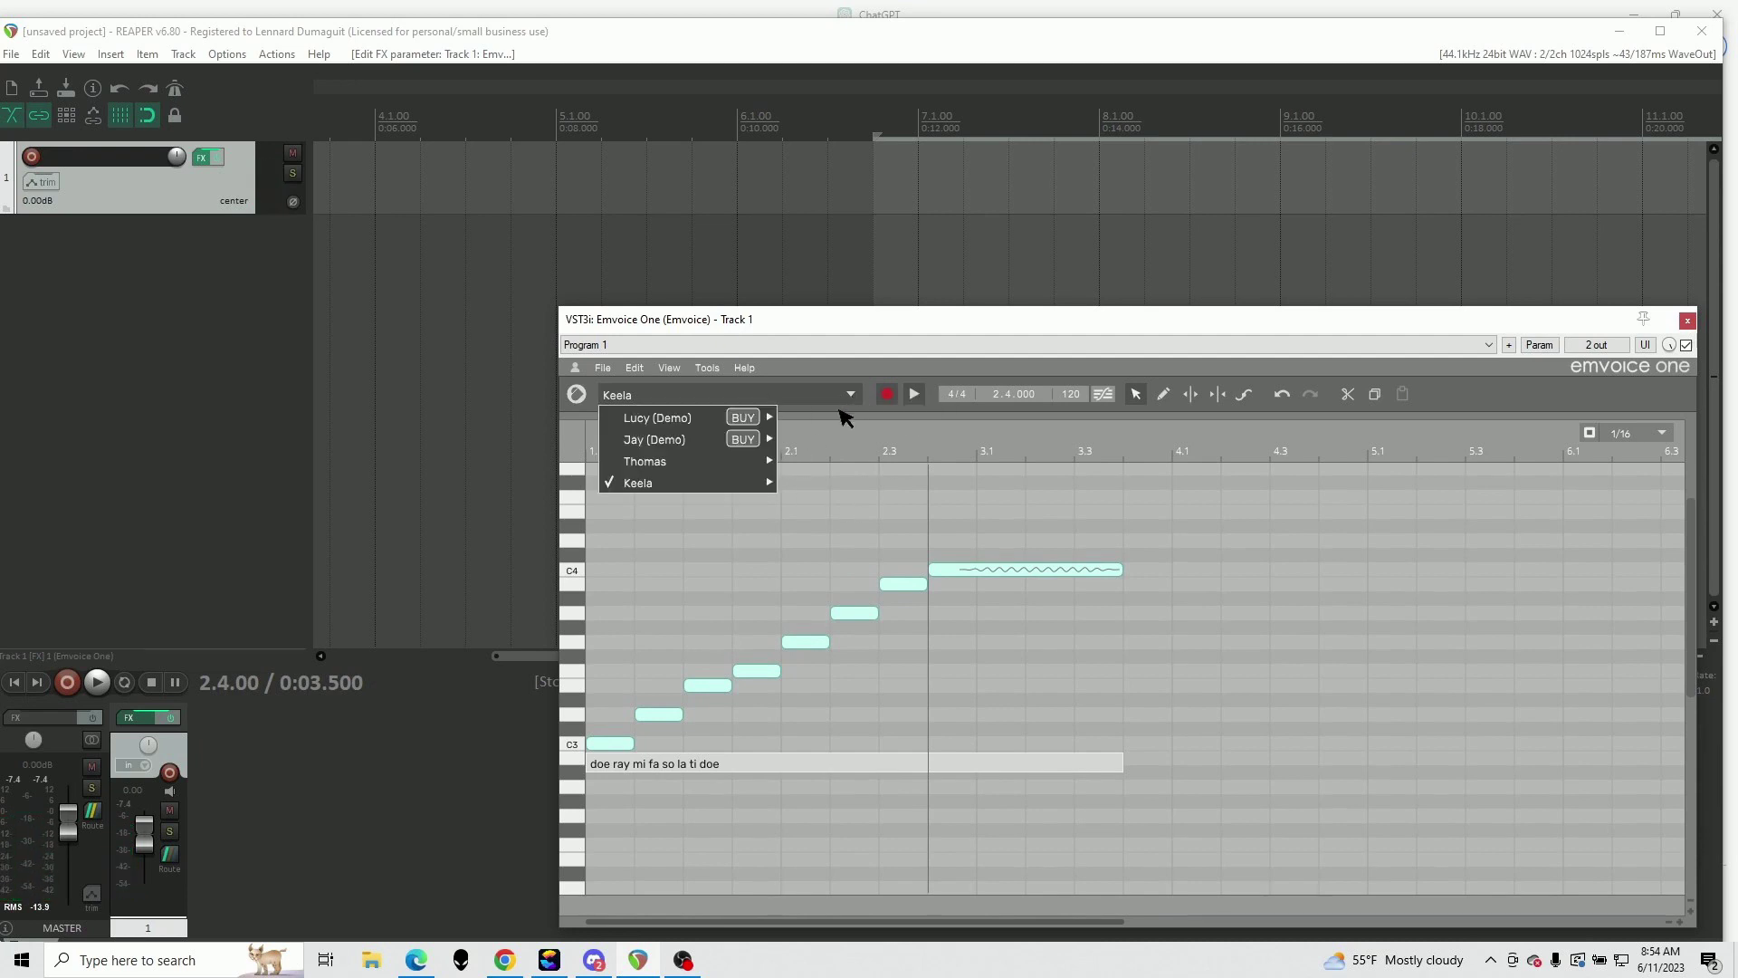
mouse_move(727, 488)
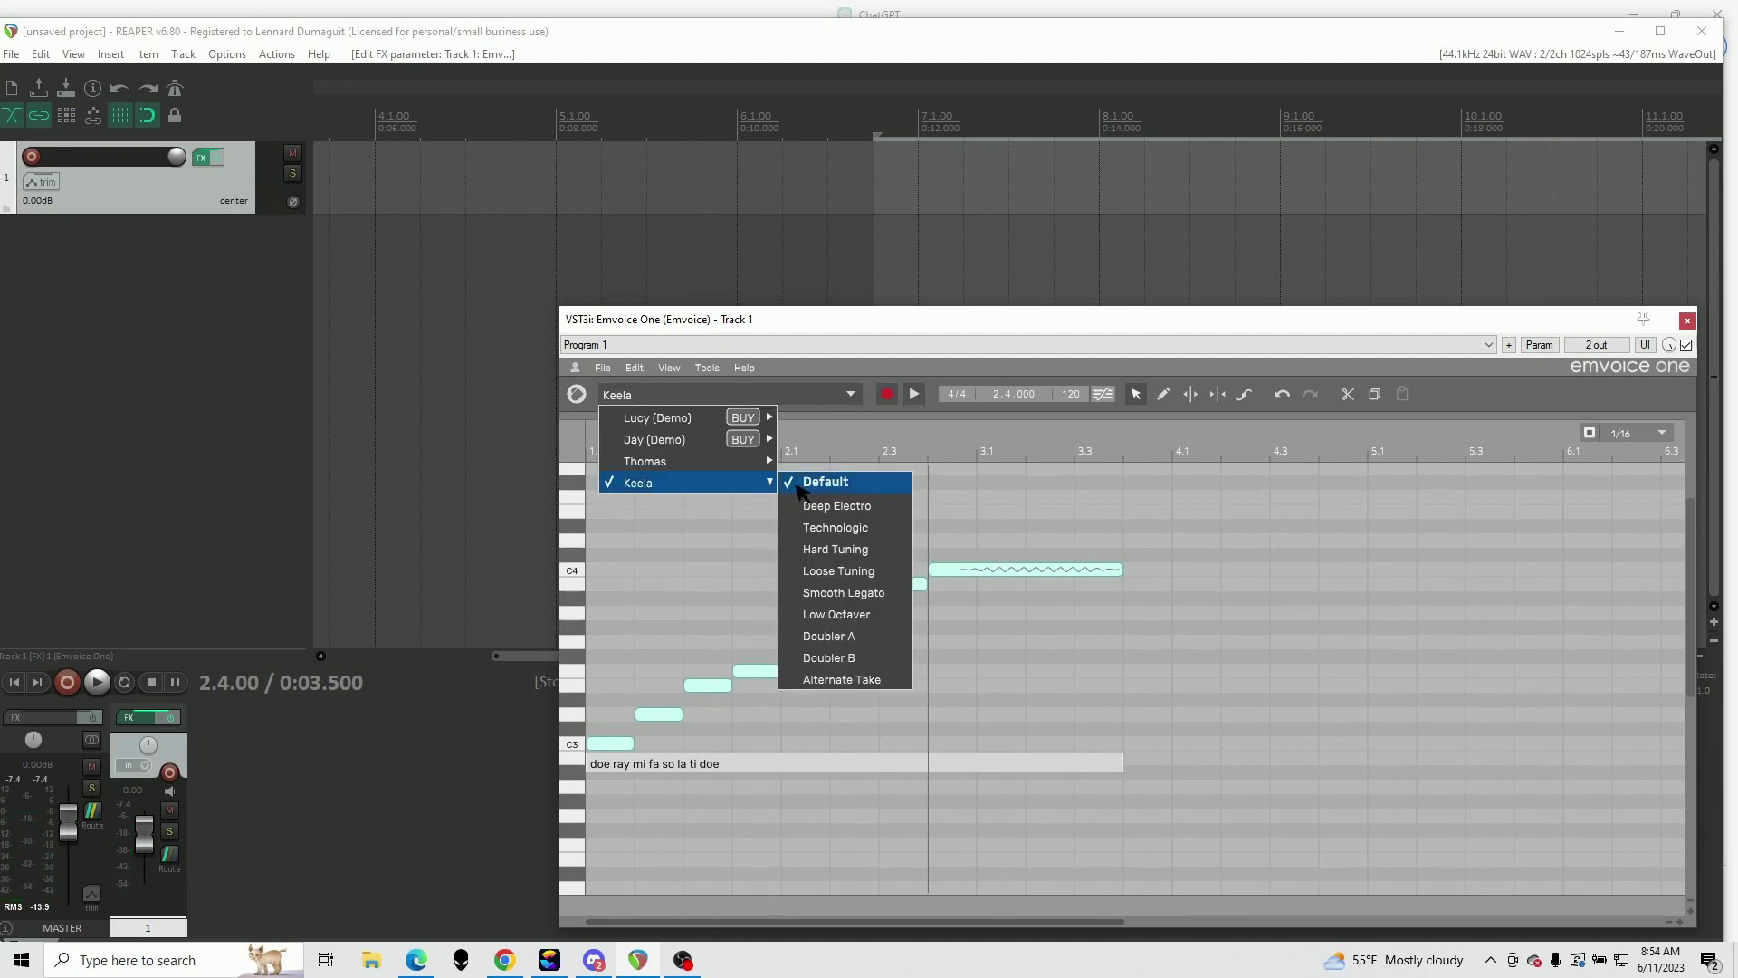
left_click(814, 527)
left_click_drag(611, 510, 1110, 831)
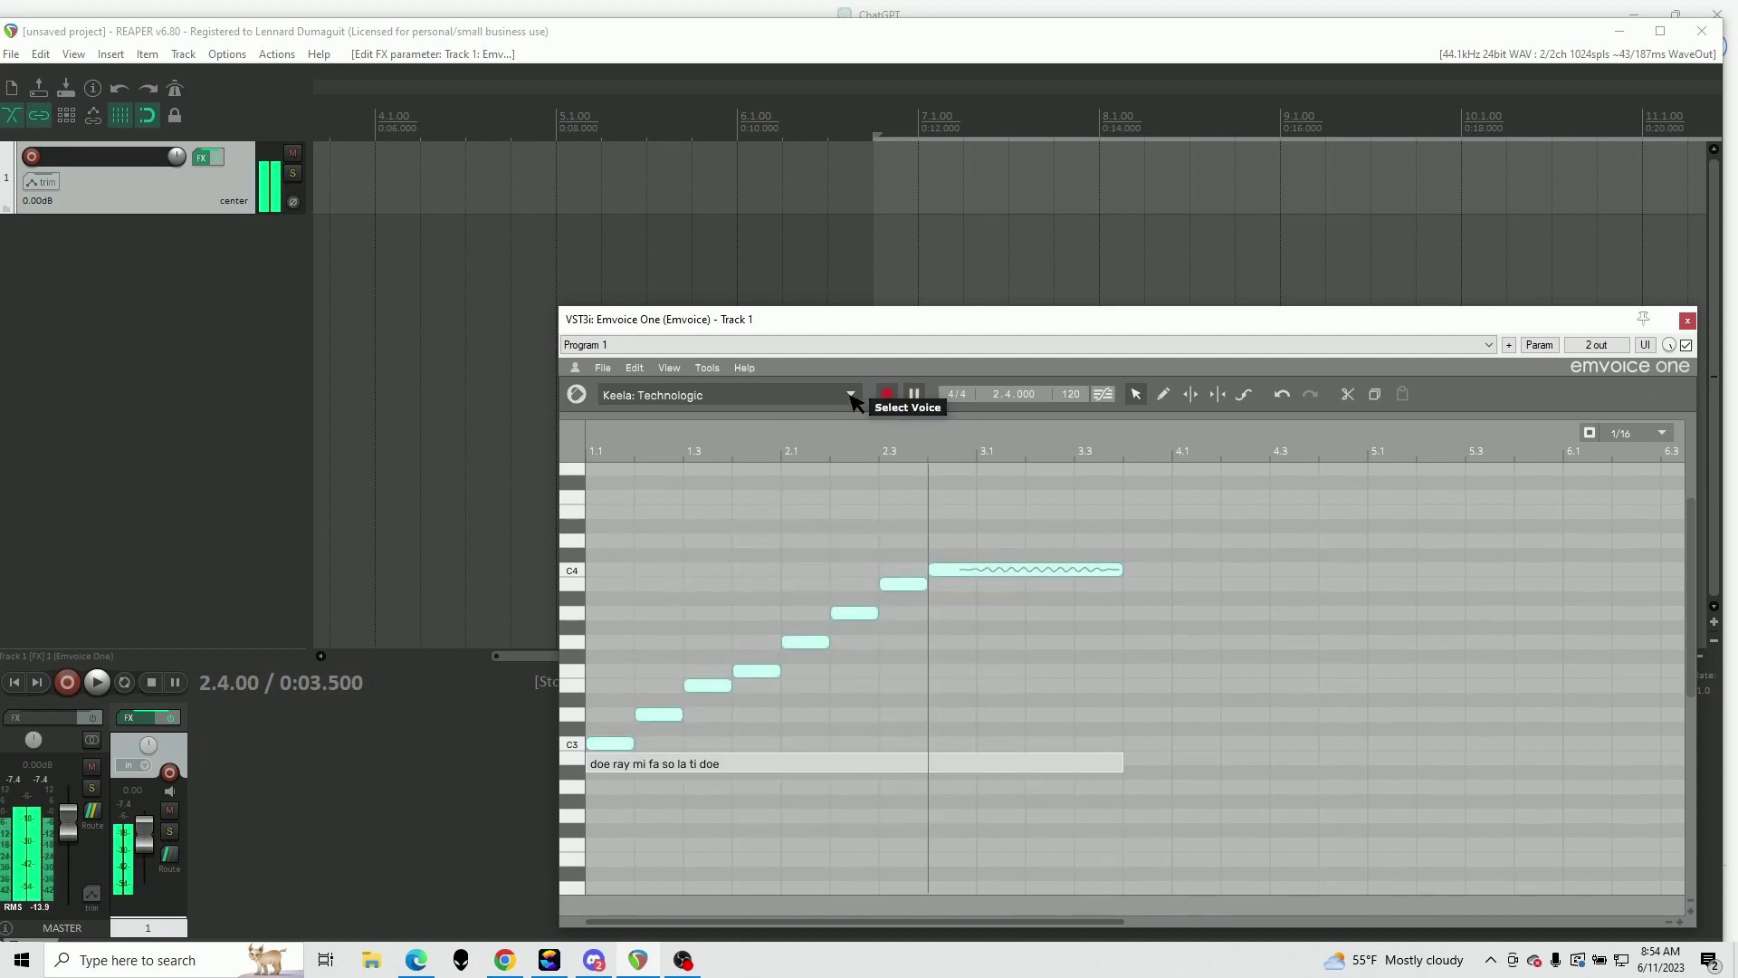
left_click(851, 396)
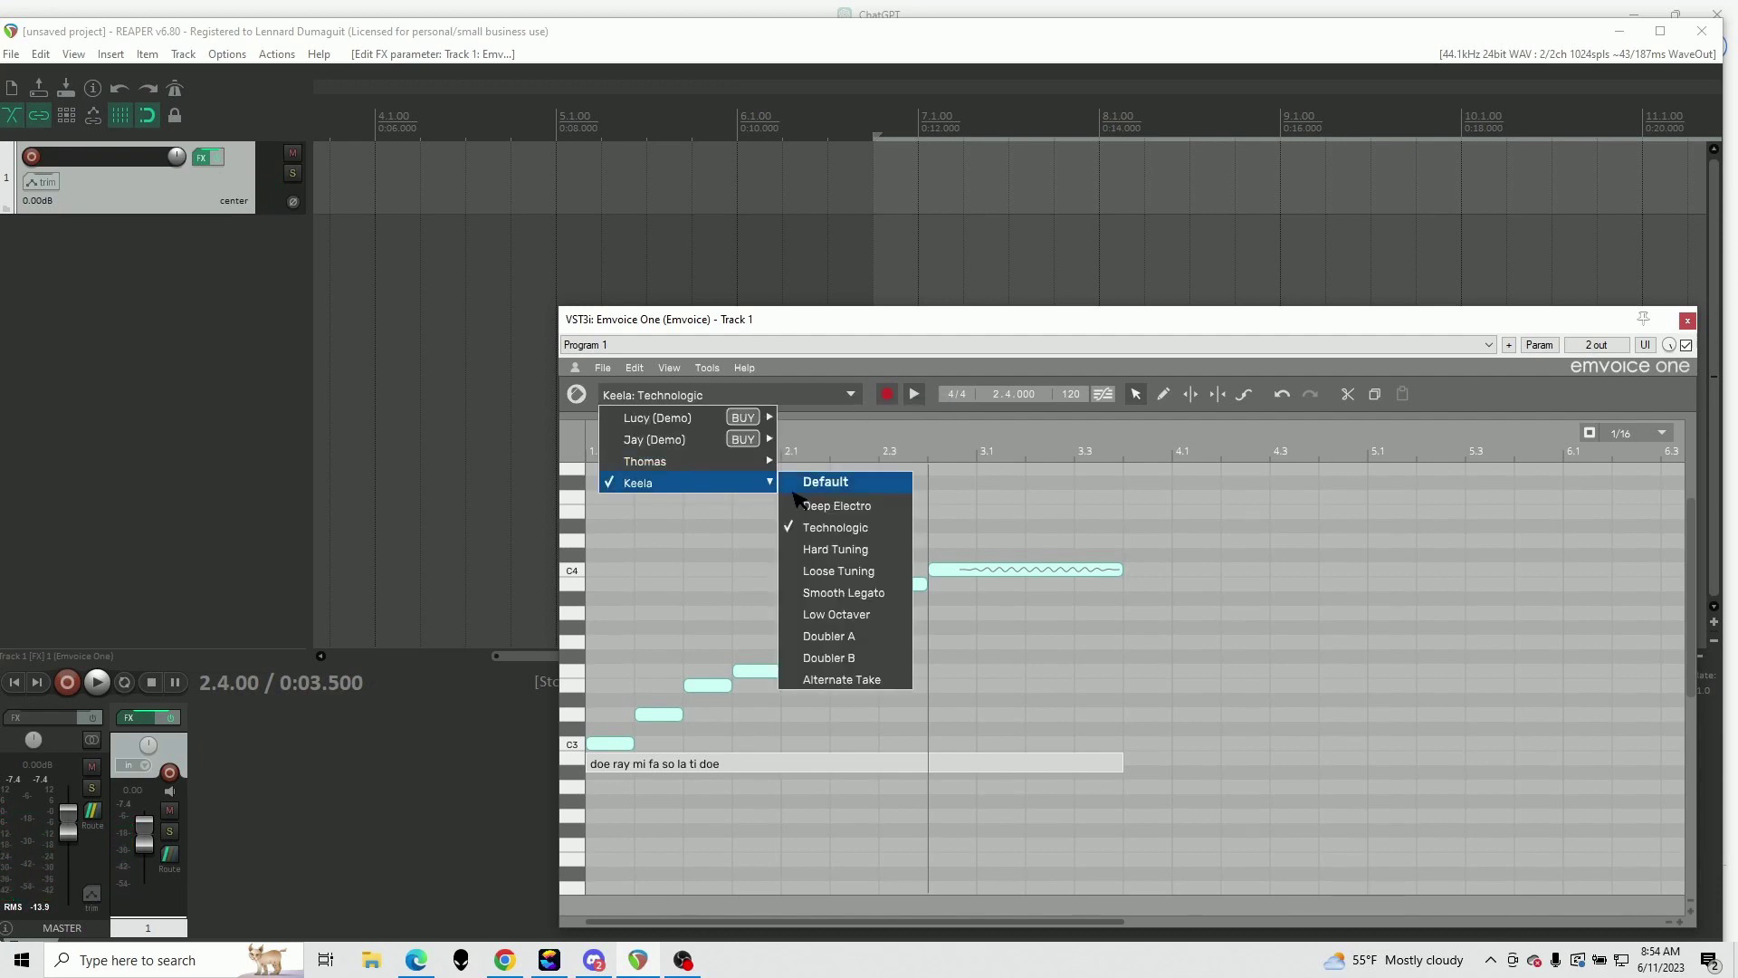
left_click(826, 594)
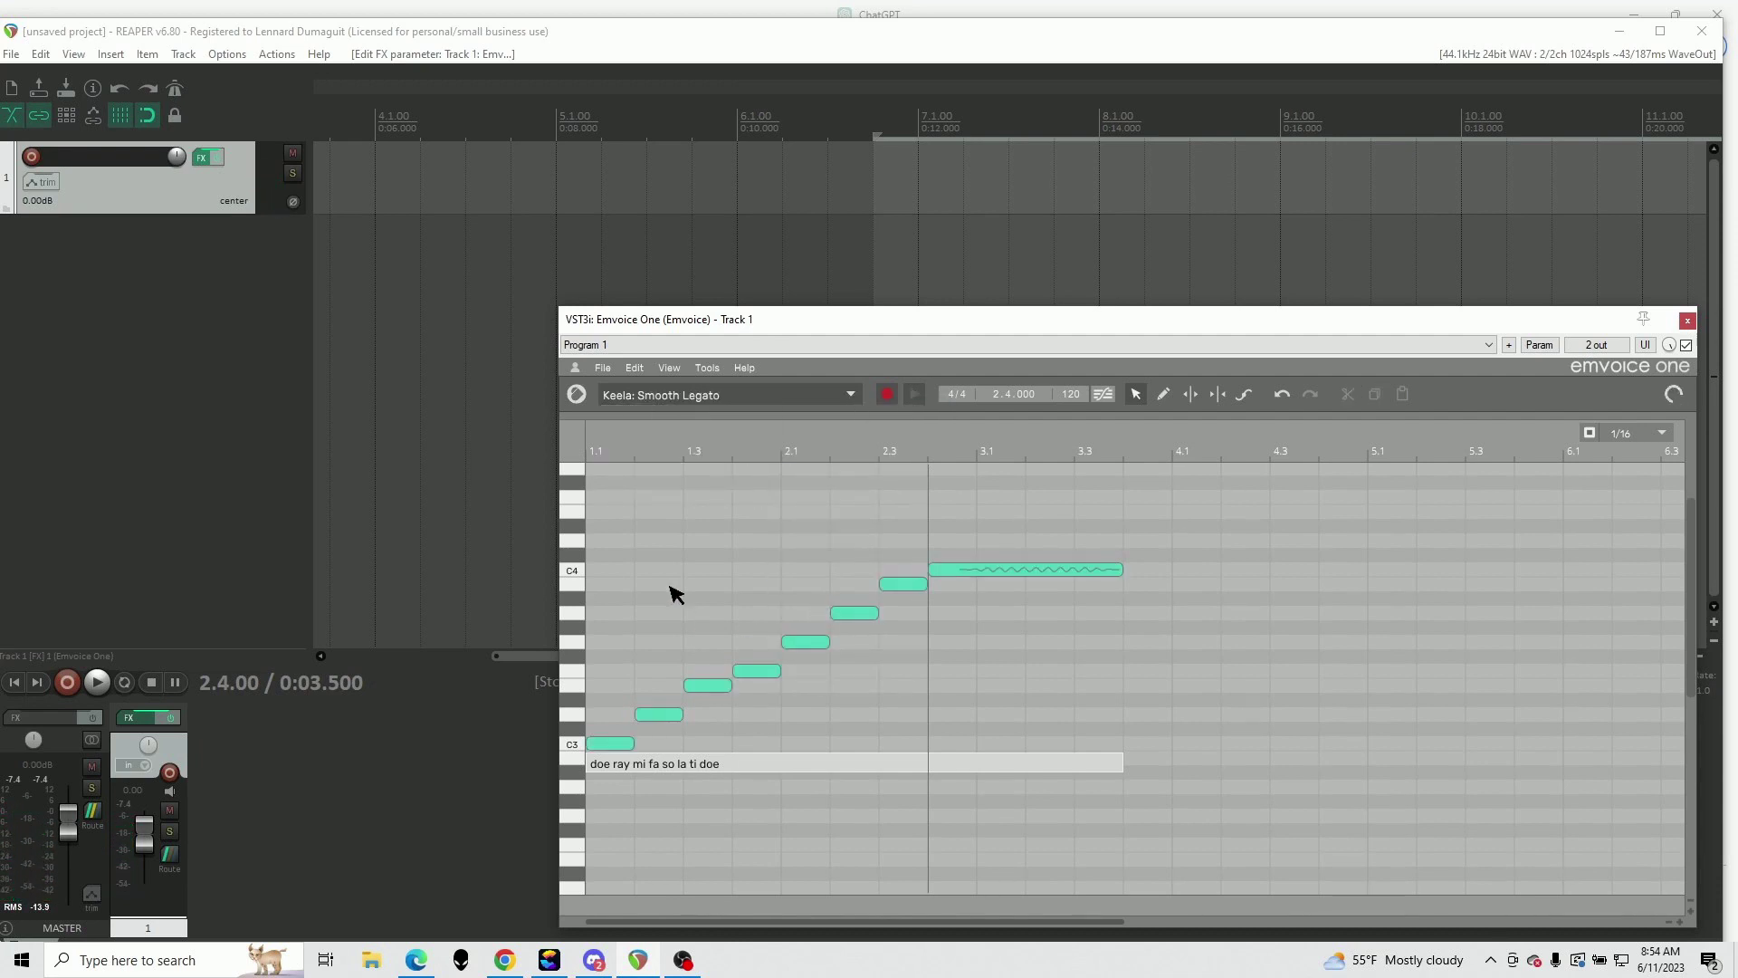
left_click(914, 394)
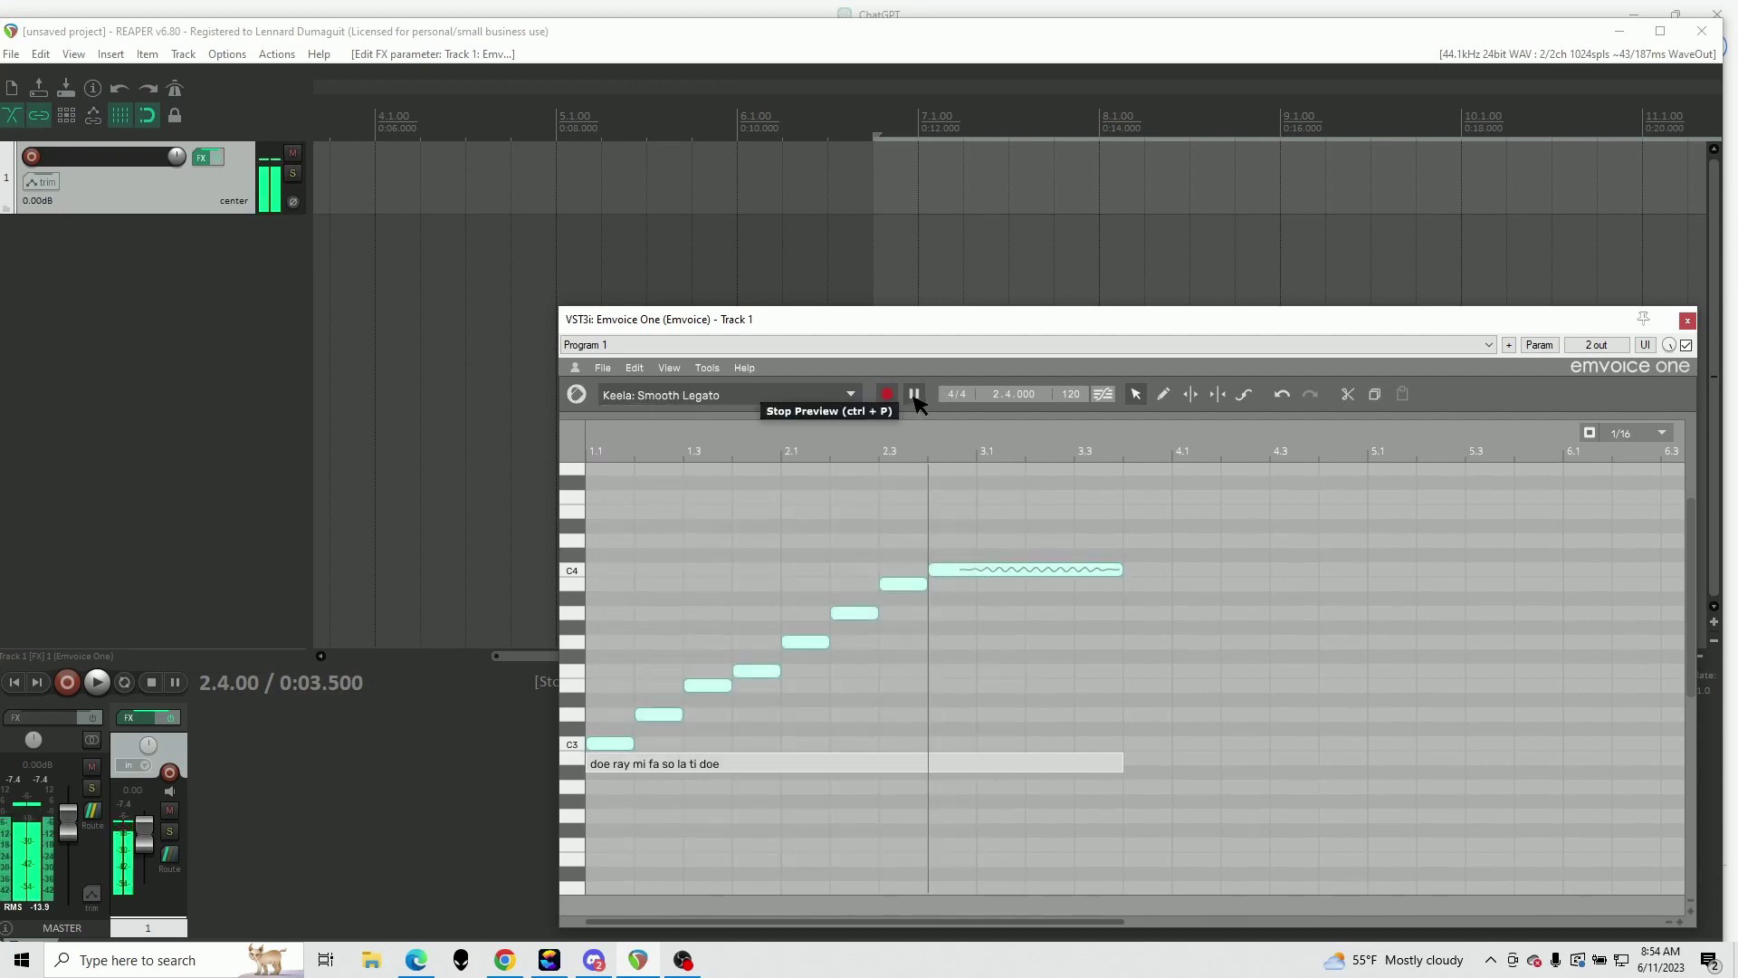
Switch the singer to Thomas's Default voice and preview the melody
left_click(916, 402)
left_click(724, 395)
mouse_move(724, 461)
left_click(819, 463)
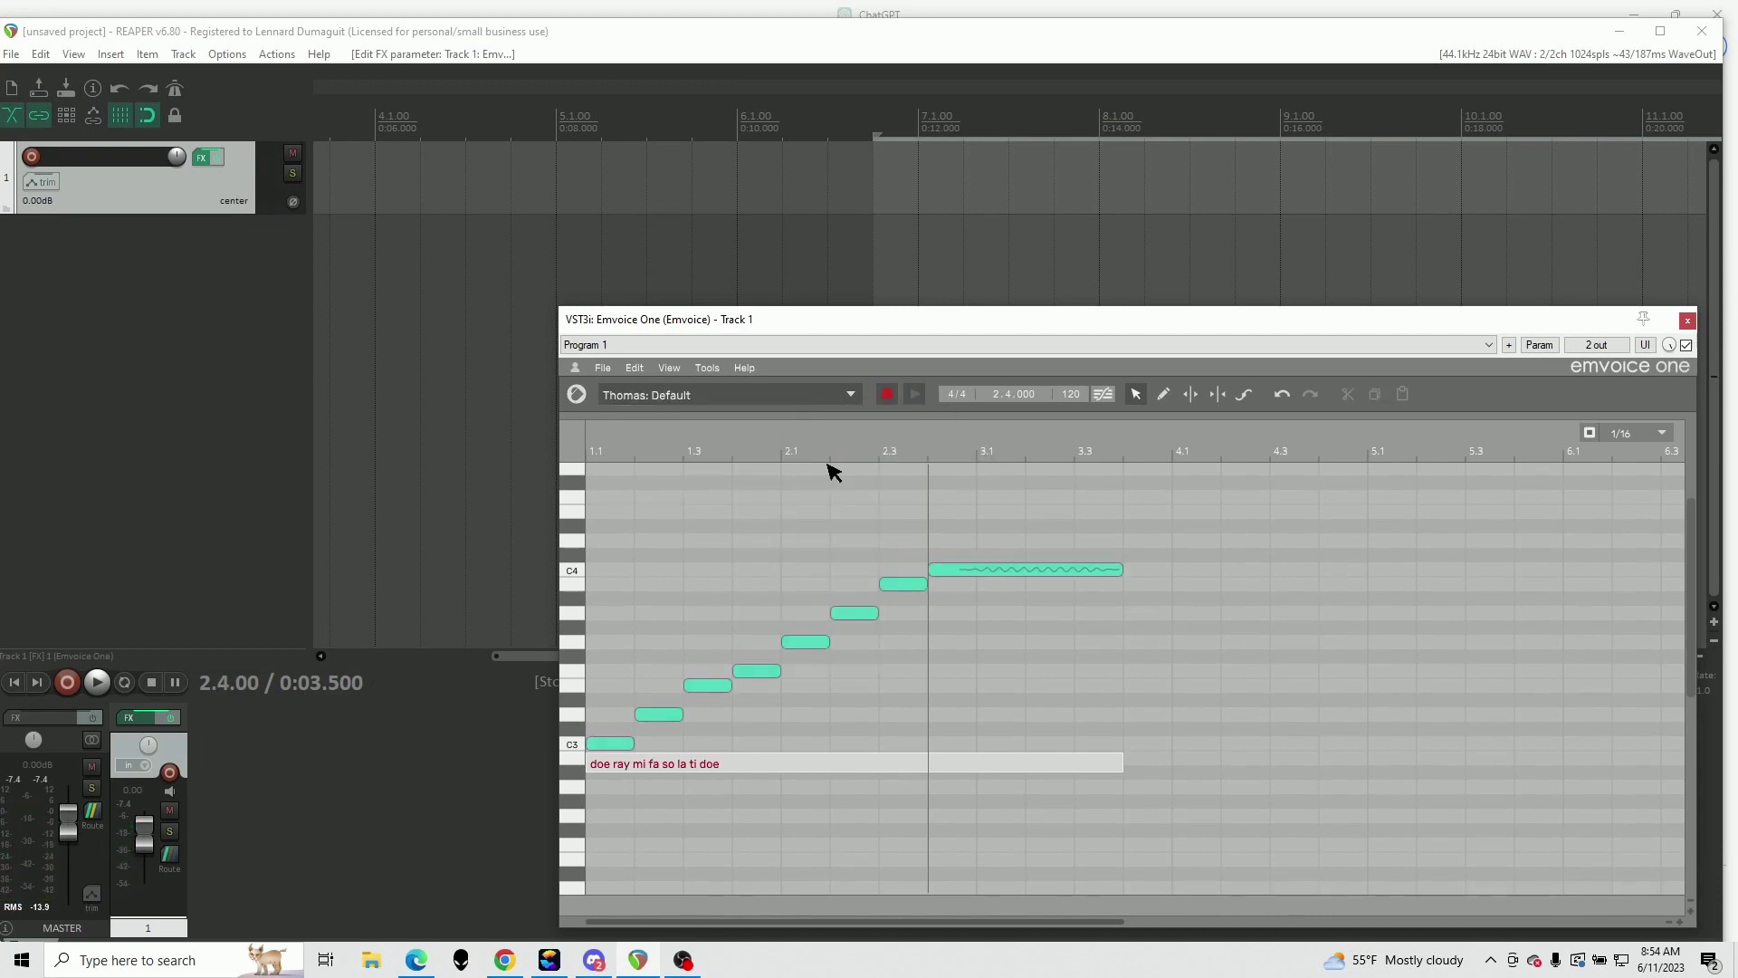
left_click(914, 395)
Replay the melody, then browse Soundful's Templates library down toward the EDM section
left_click(915, 394)
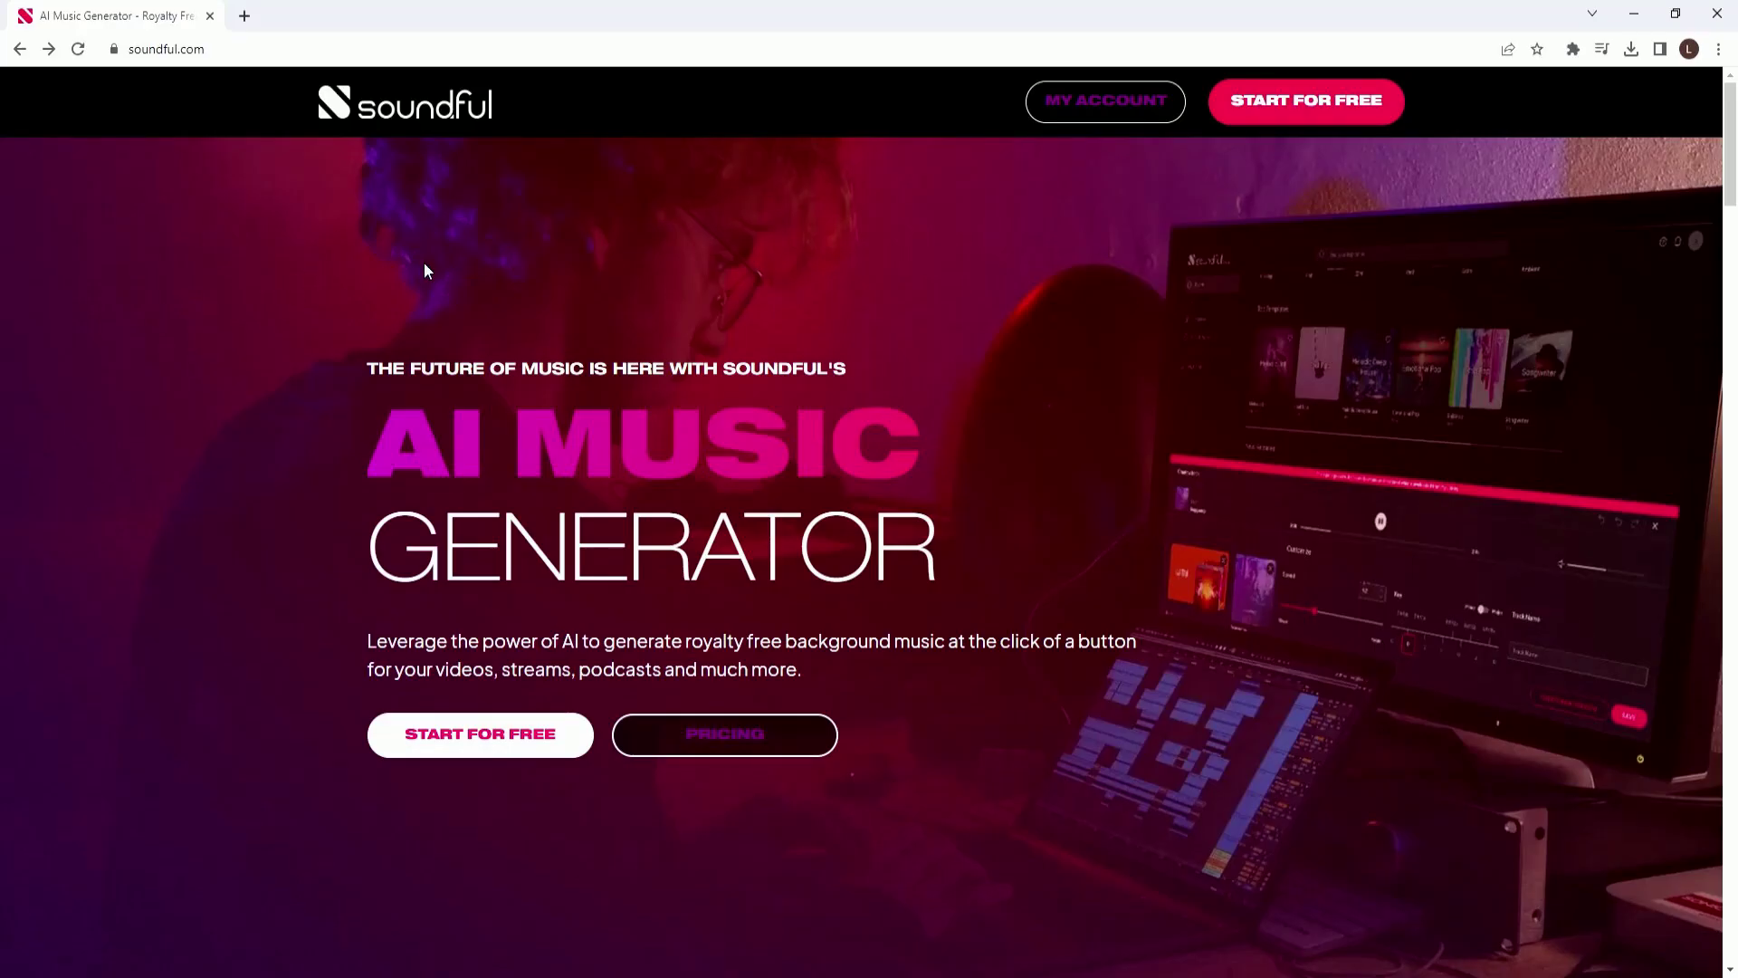
left_click(1082, 107)
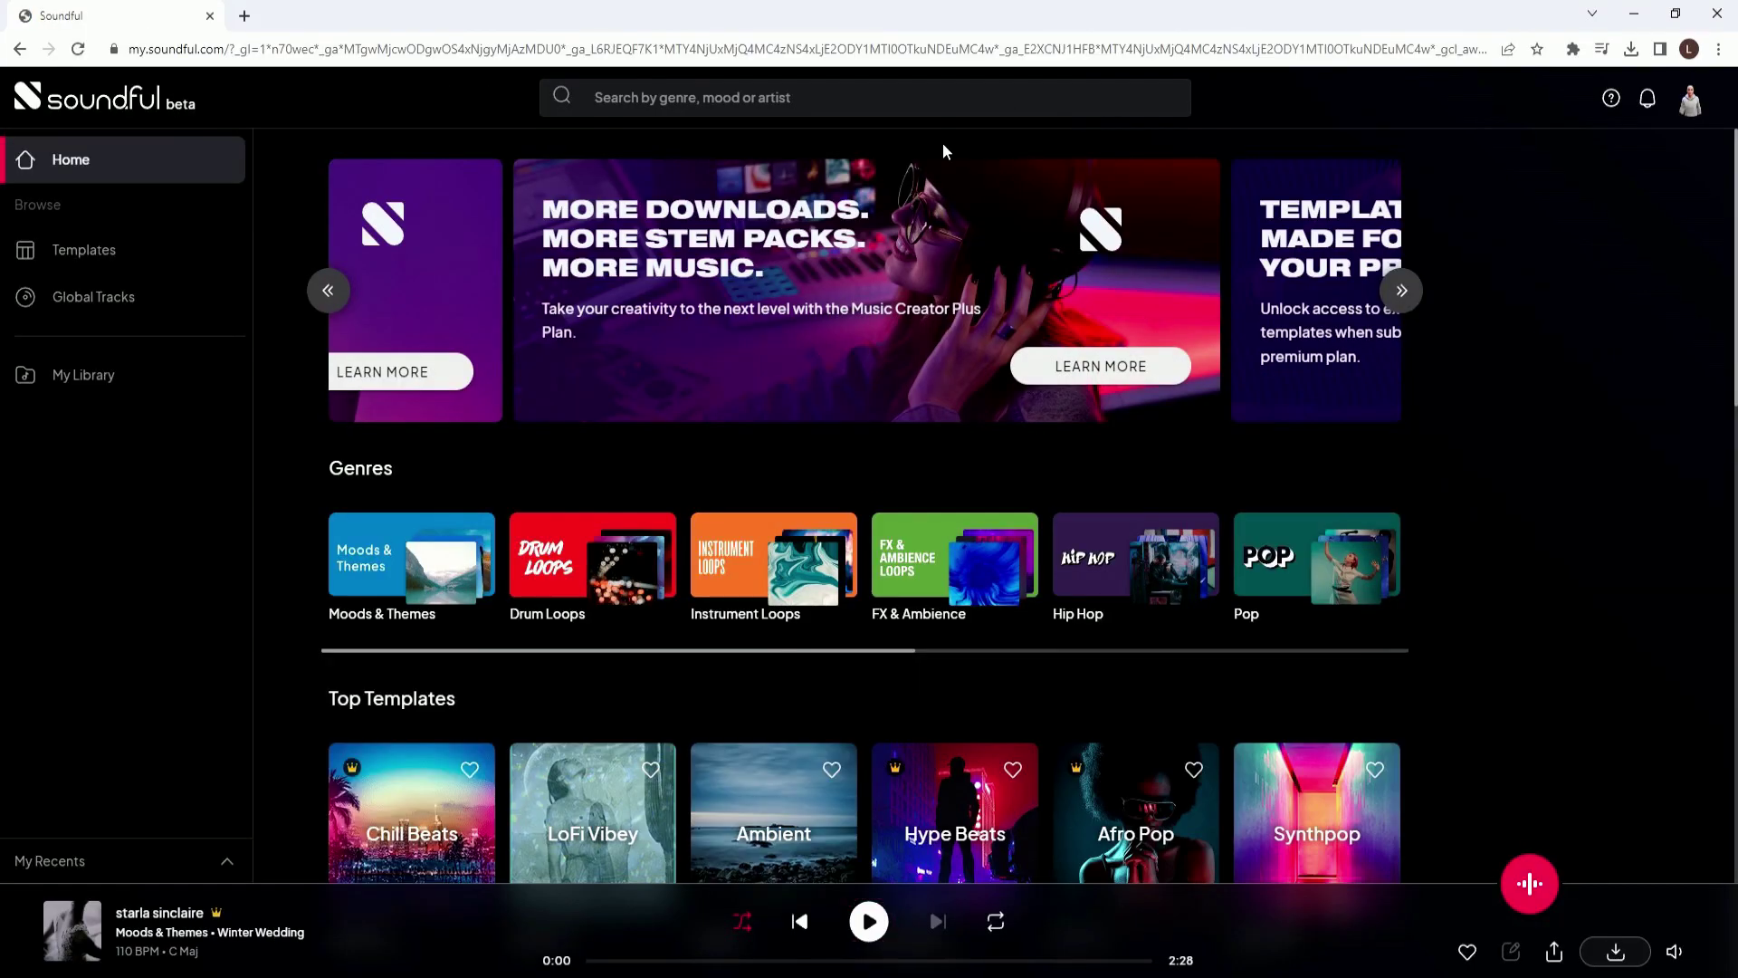
scroll(814, 609, "down", 1)
scroll(814, 610, "down", 8)
scroll(806, 561, "up", 9)
left_click(116, 250)
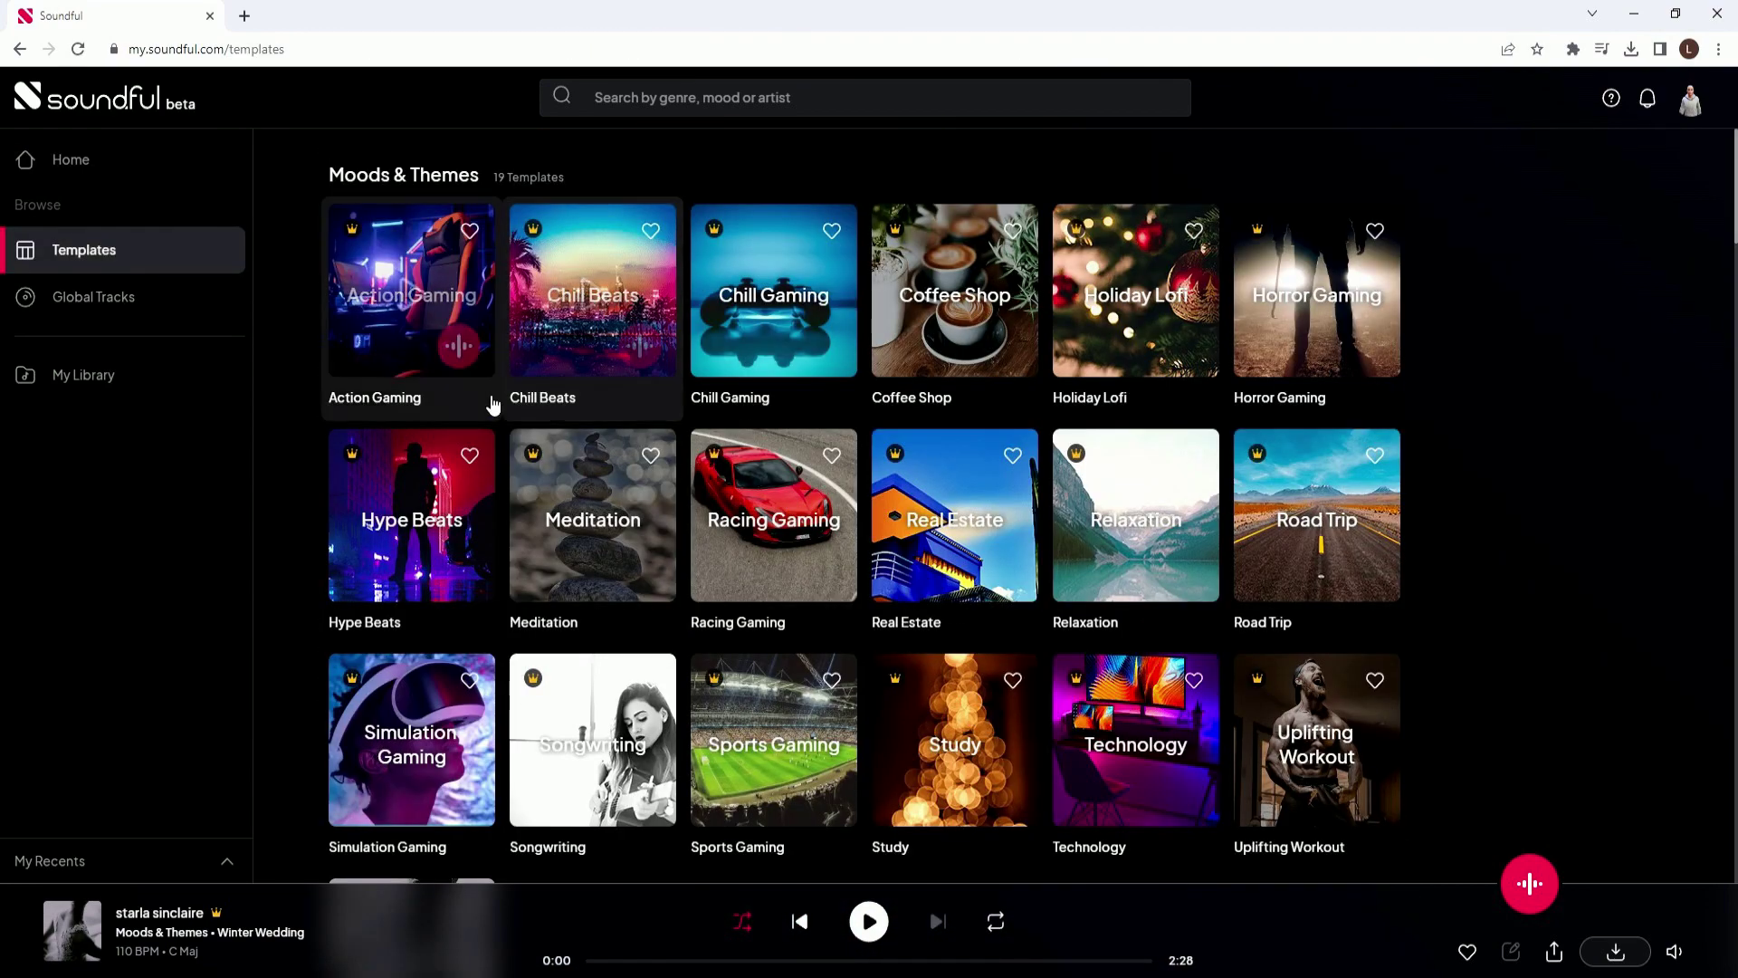
scroll(632, 458, "down", 8)
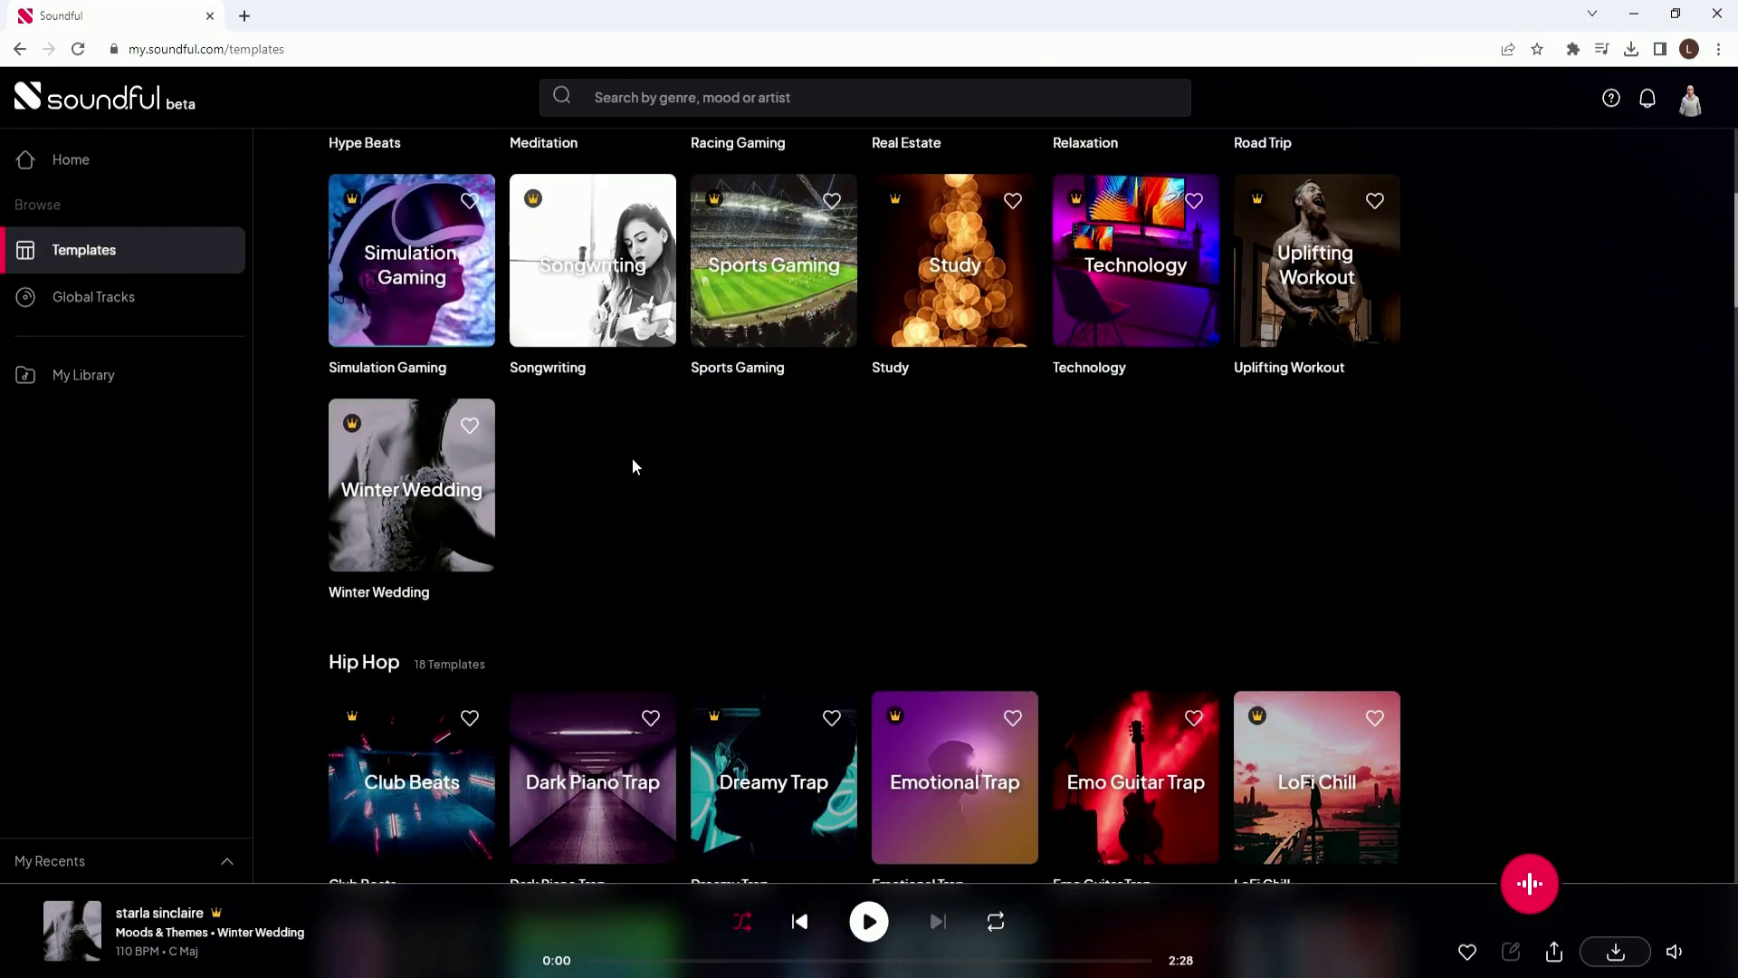
scroll(632, 459, "down", 18)
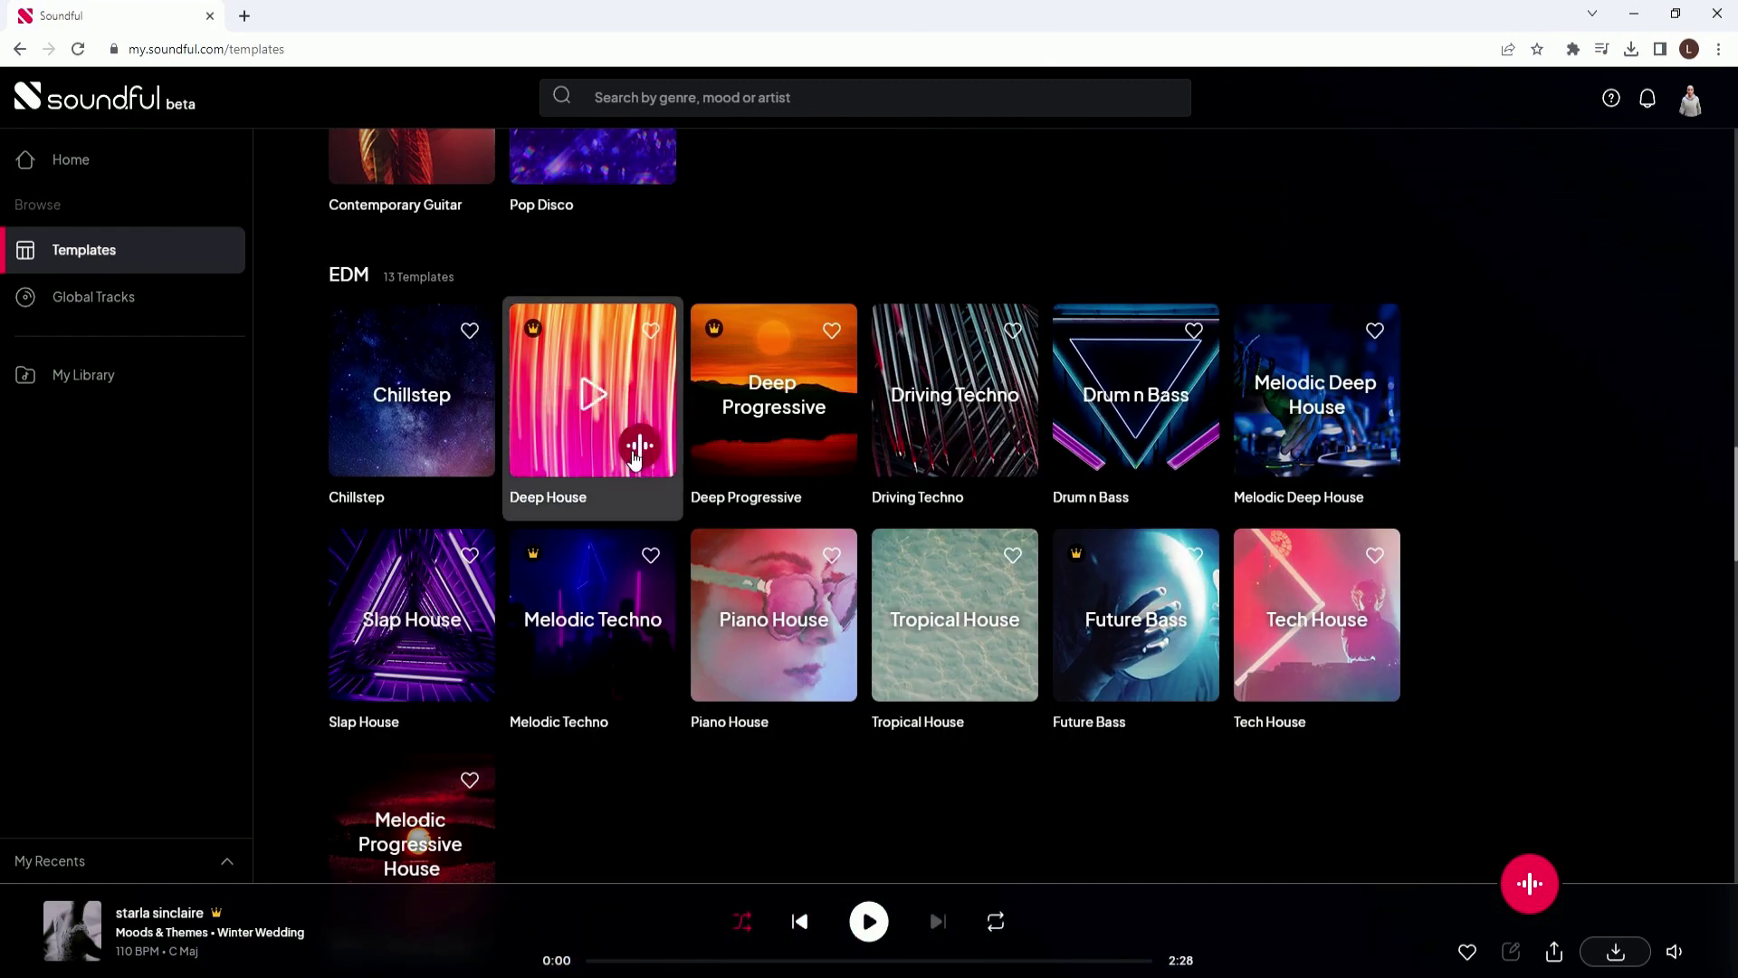
Generate a Deep House track preview in key C, then return to Track 1 in REAPER
left_click(639, 445)
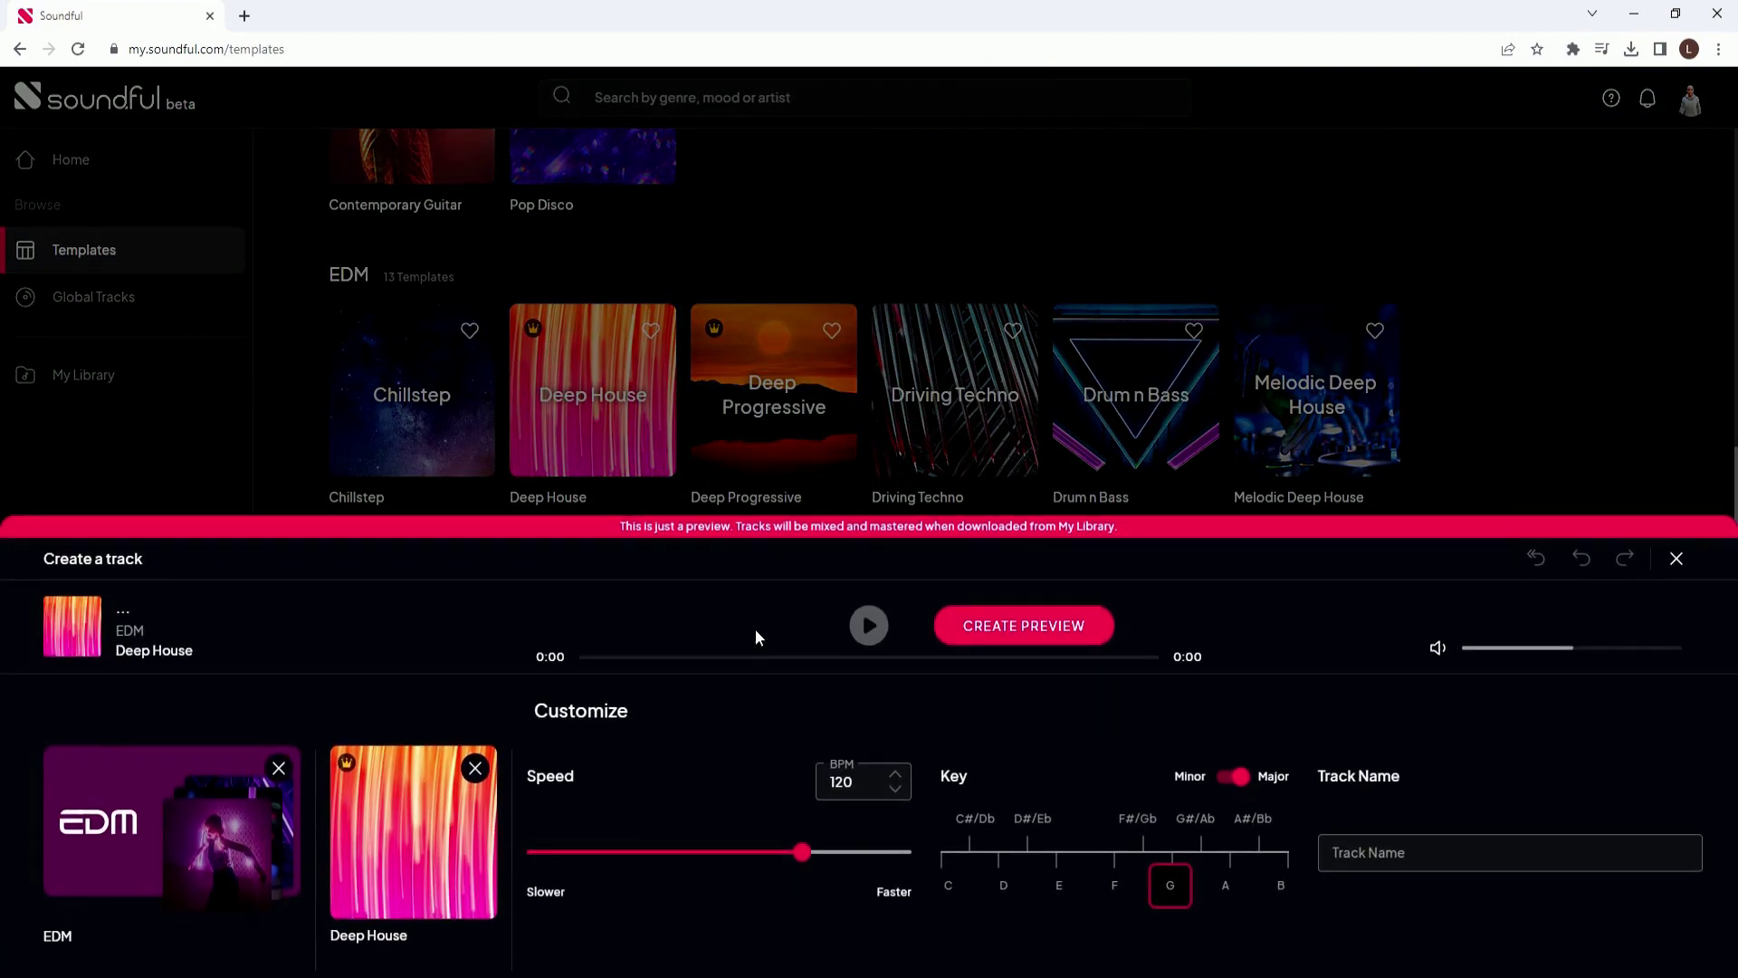
left_click(948, 884)
left_click(1420, 860)
left_click(1034, 624)
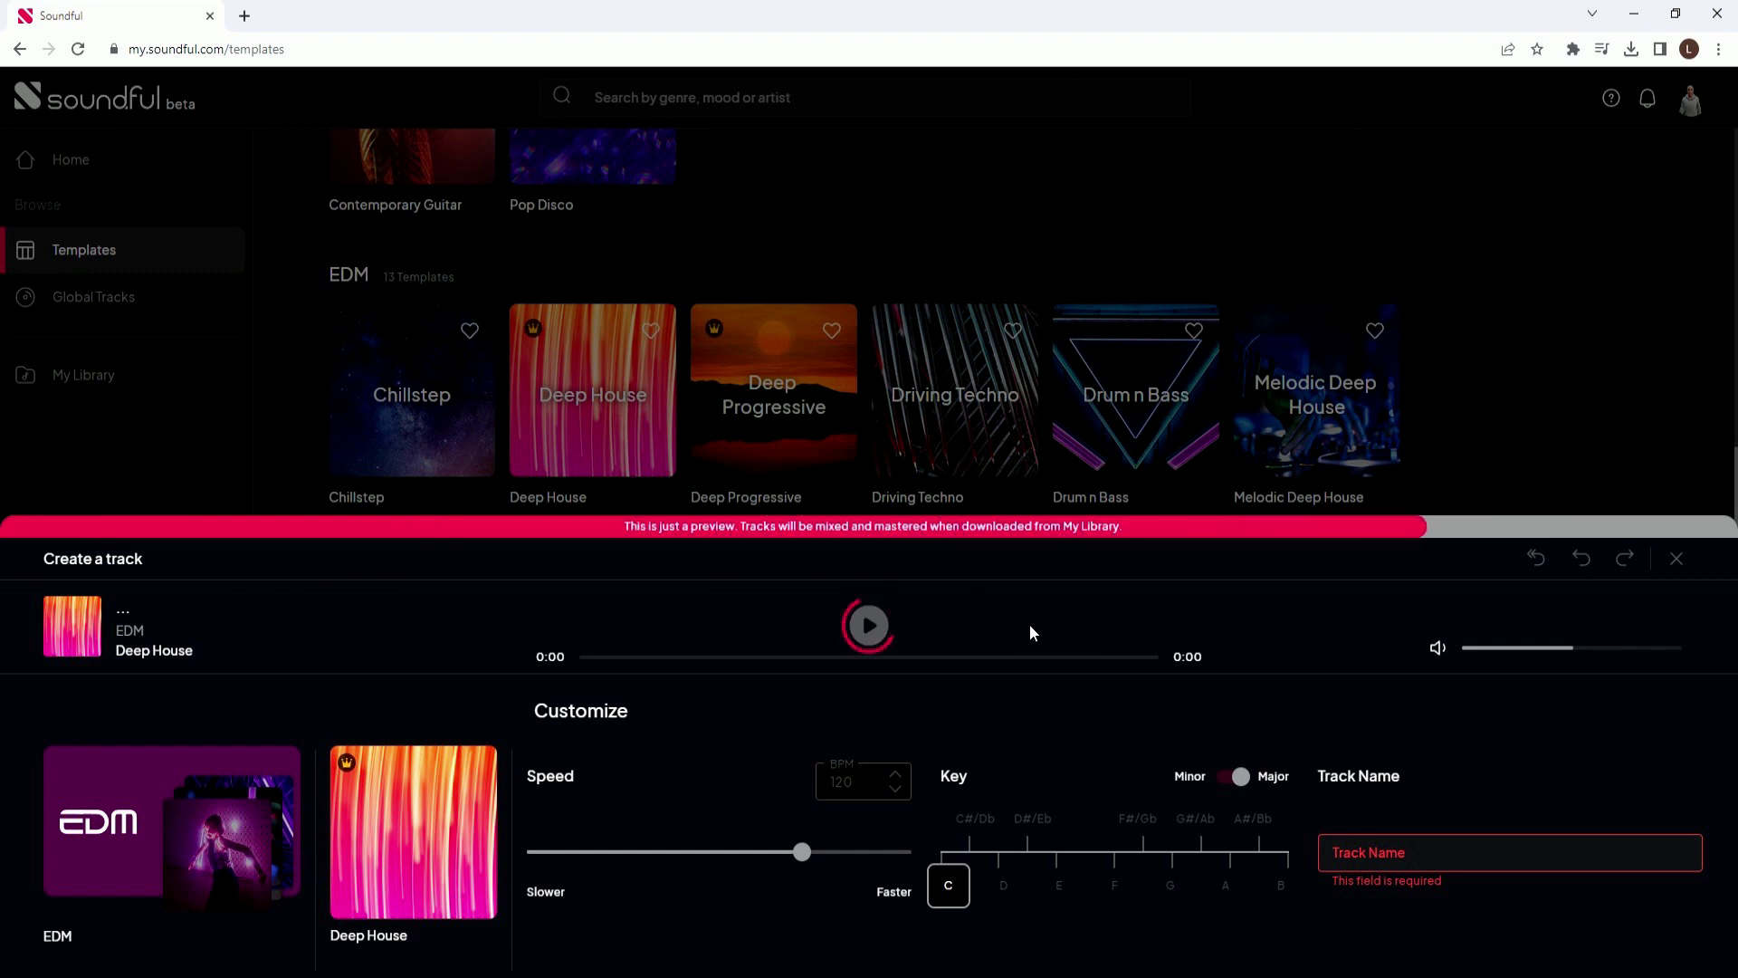
left_click(869, 625)
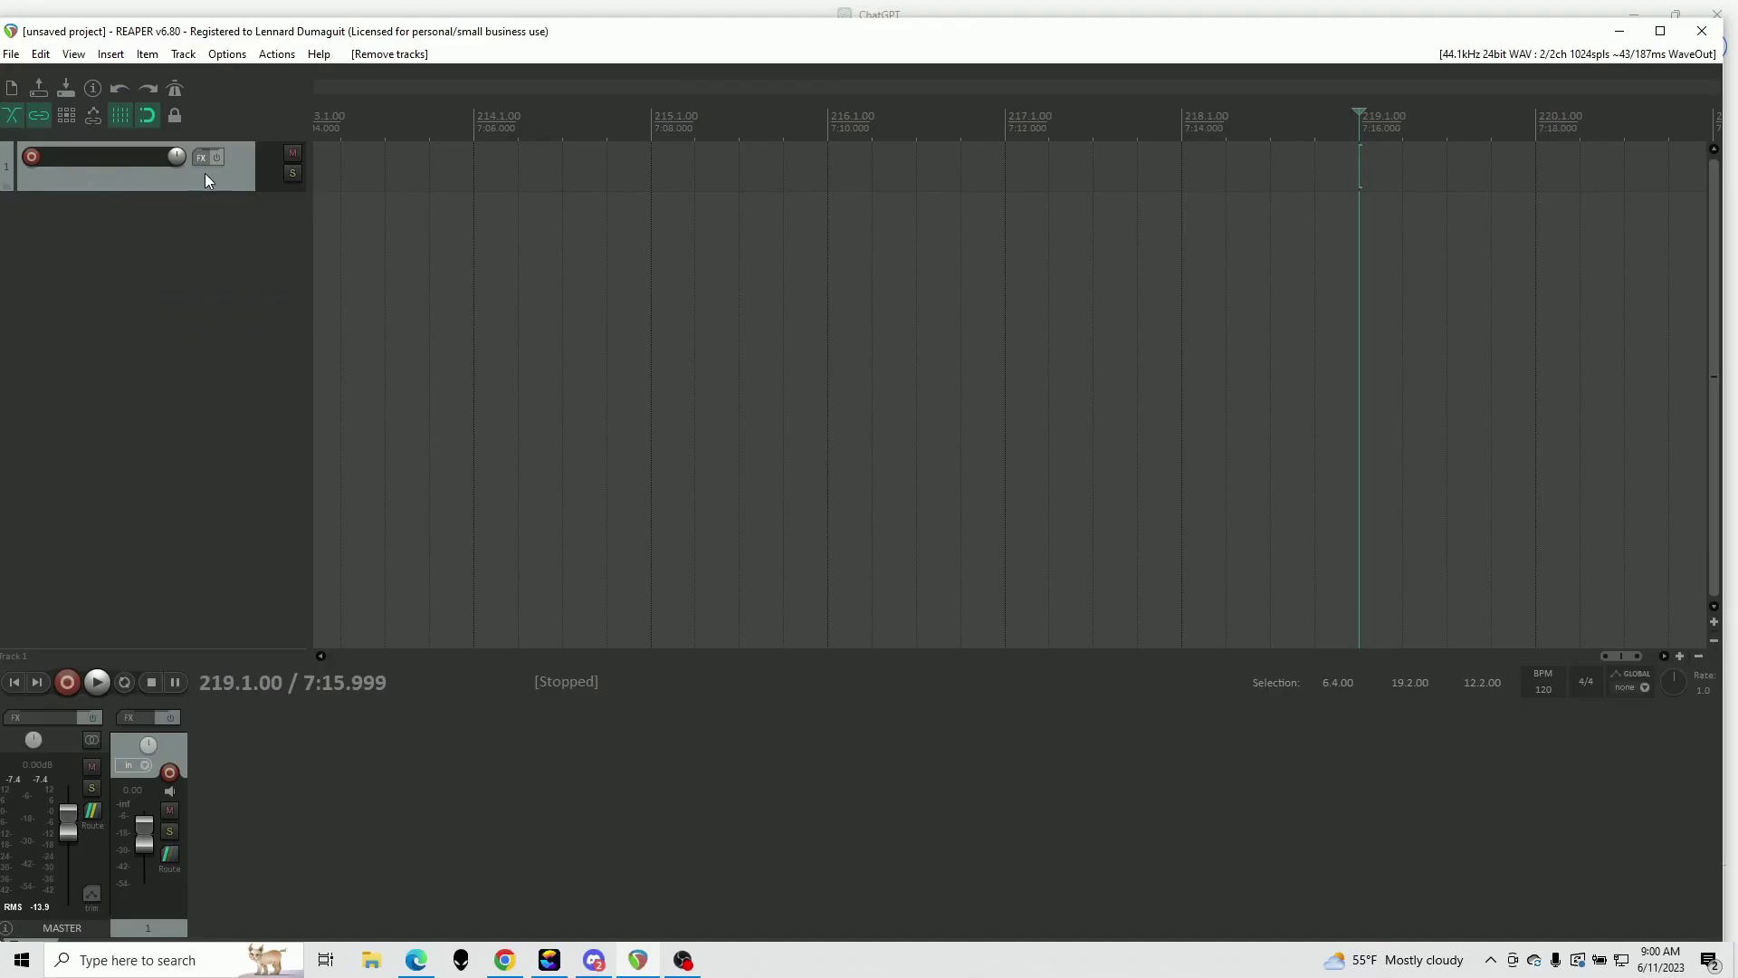
left_click(204, 172)
Return to the project start and add a second track to the project
left_click(111, 55)
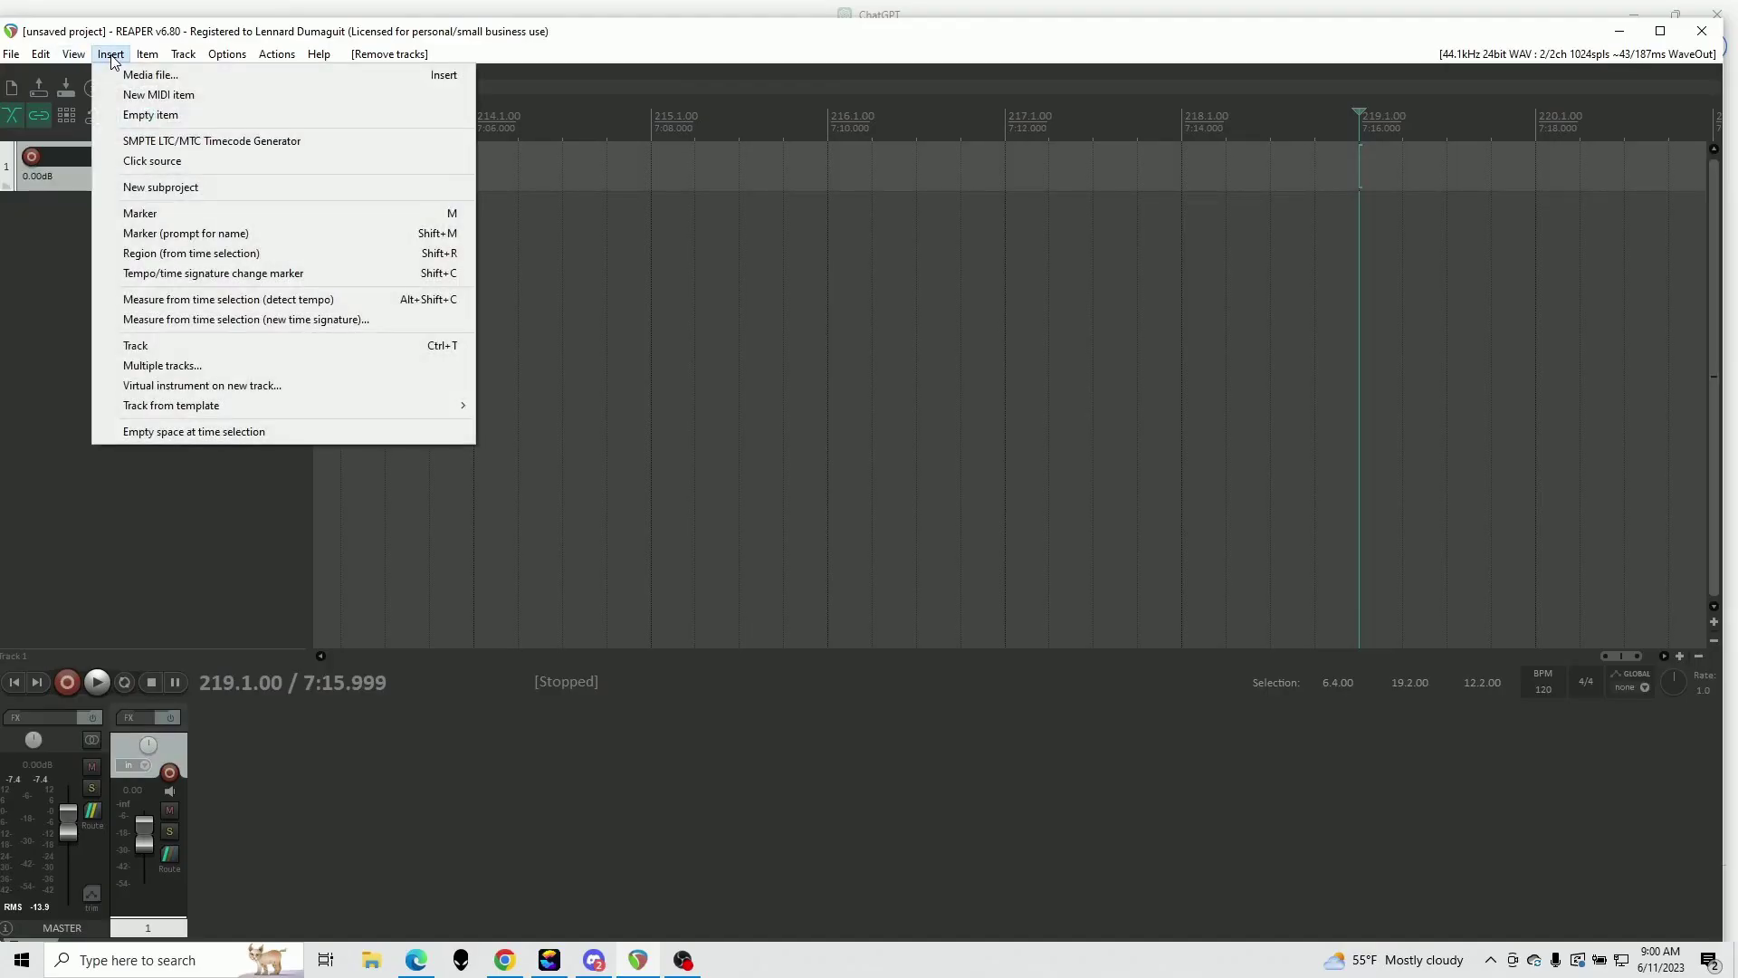
left_click(42, 183)
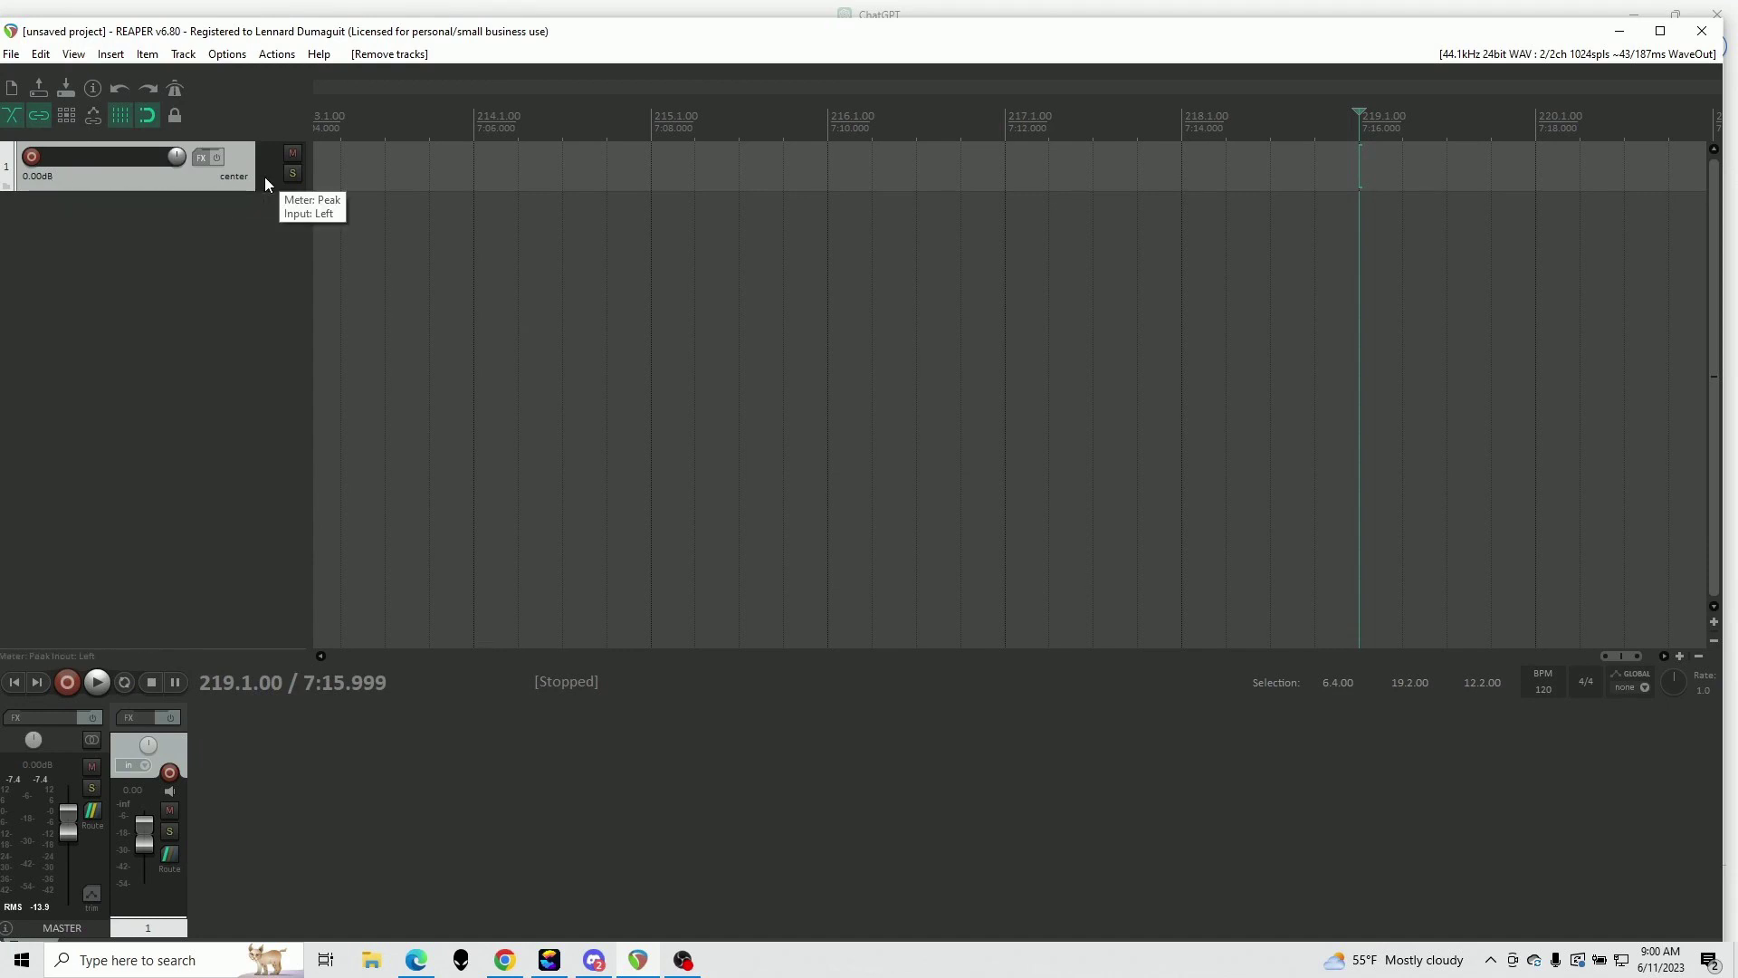
left_click(13, 681)
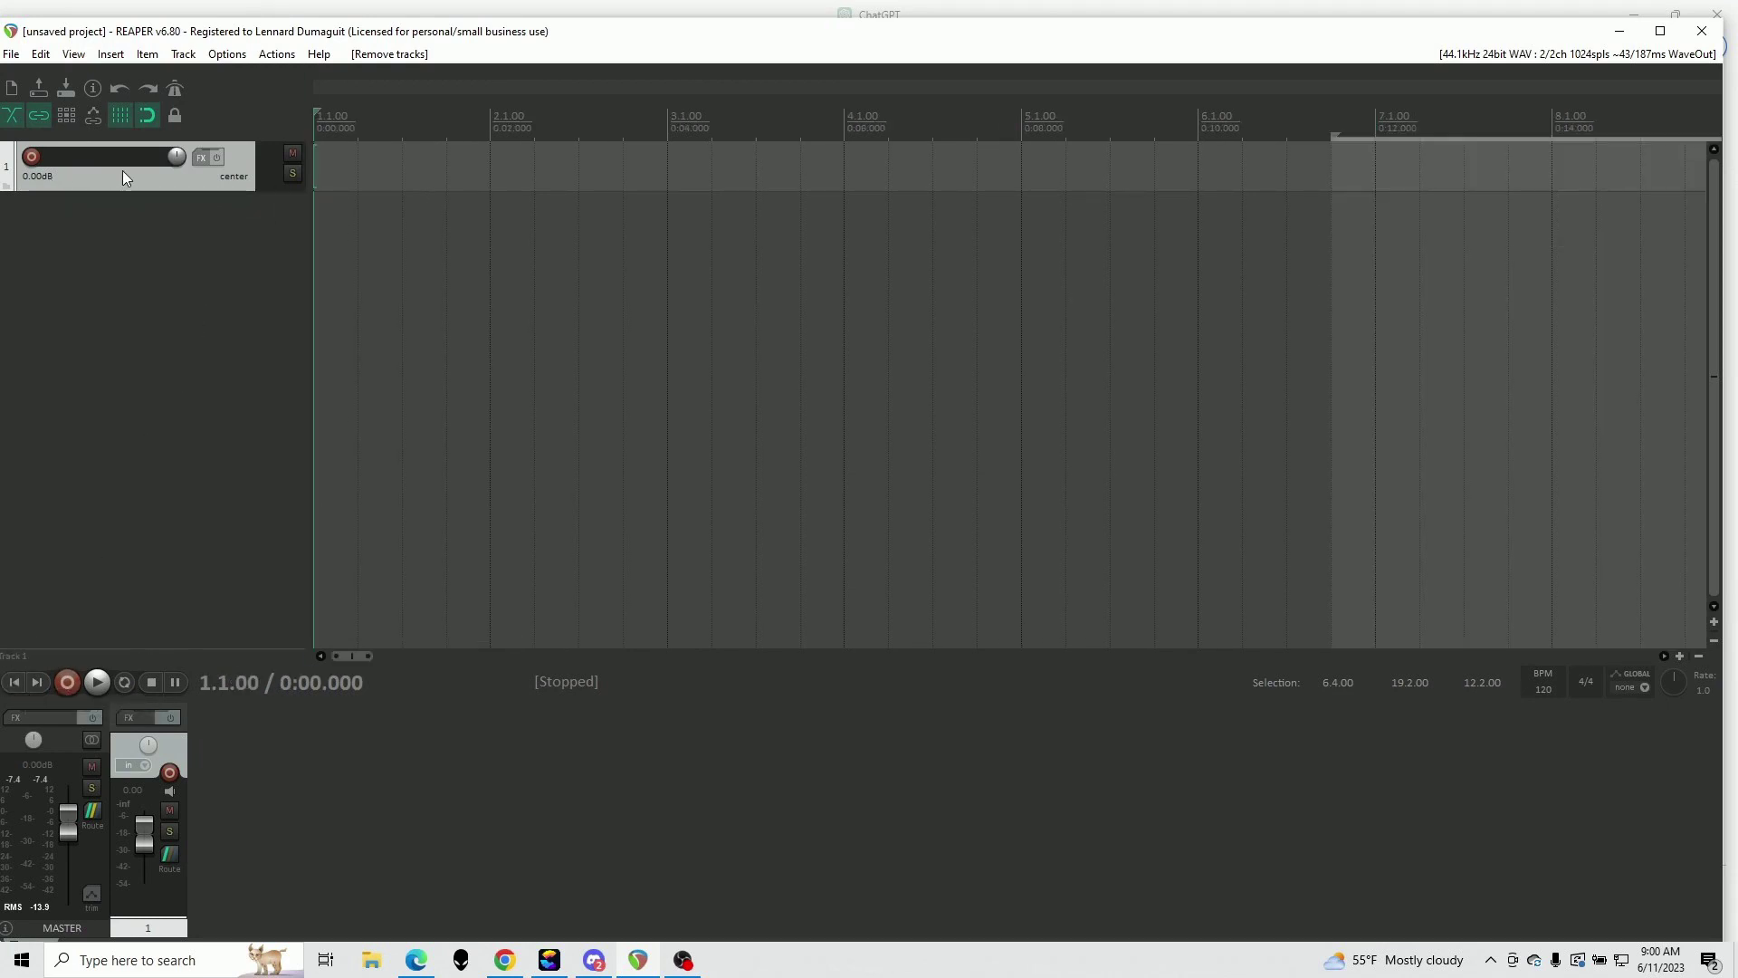
left_click(110, 54)
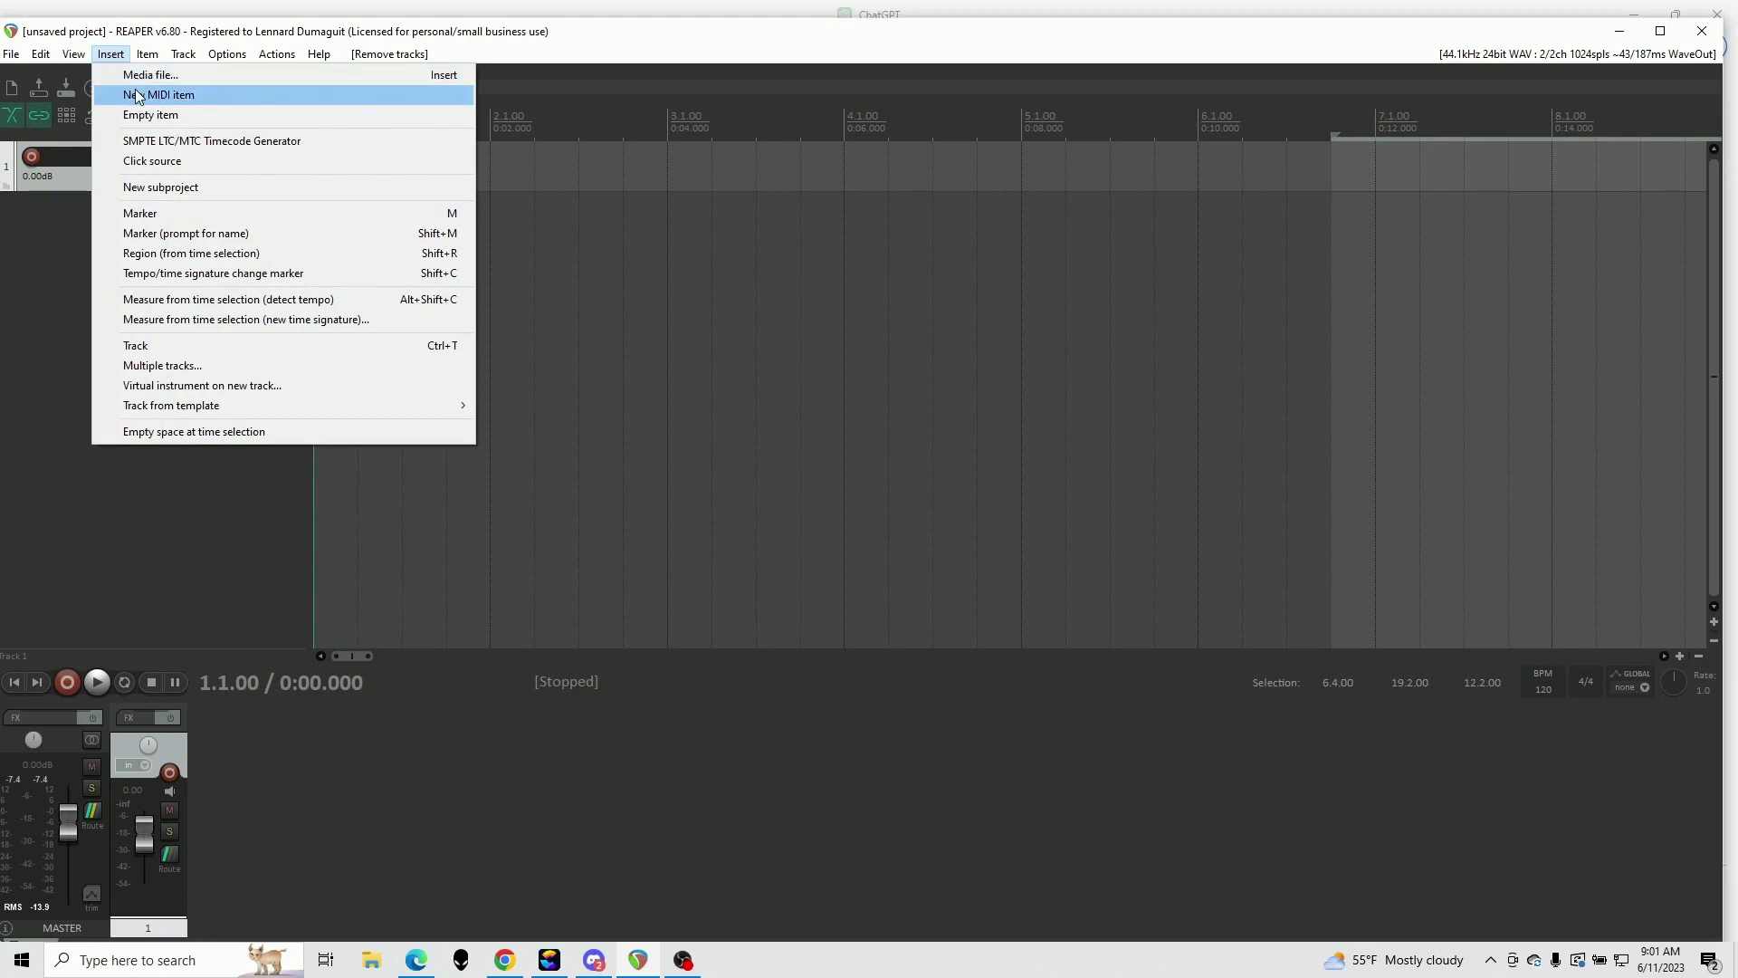
left_click(196, 73)
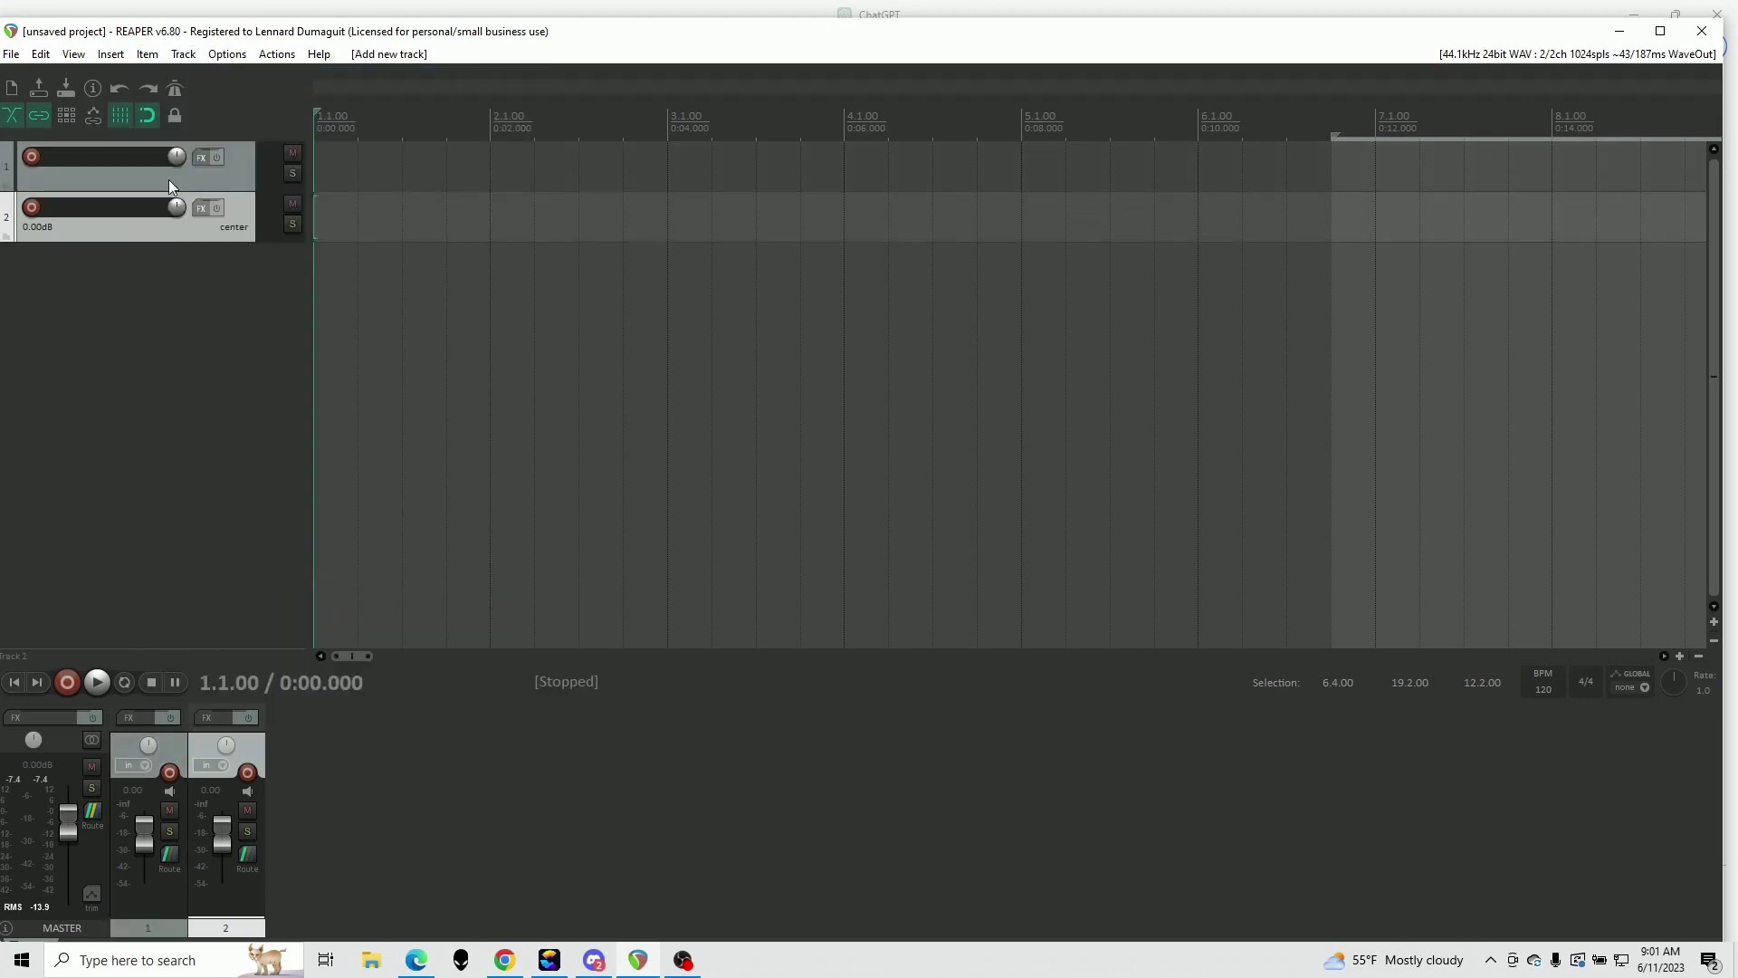
Import the Deephouse3(Cmajor)115 backing track file into the project
key("Insert")
scroll(326, 697, "down", 2)
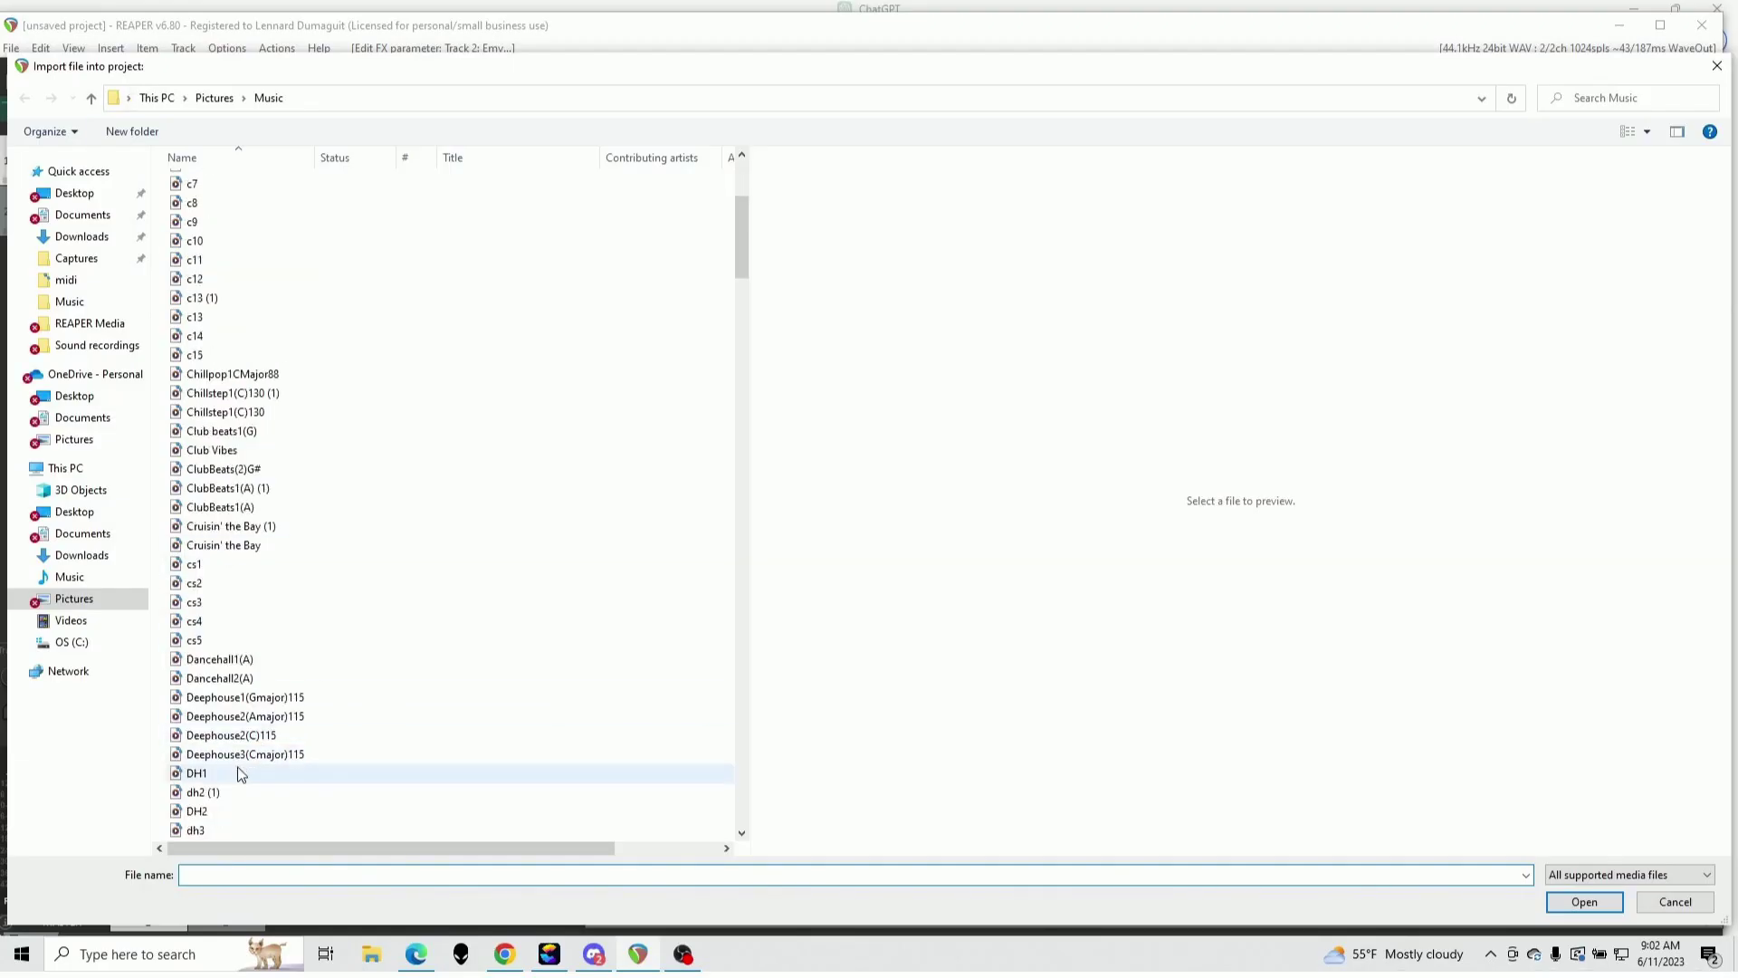
left_click(245, 767)
key("Escape")
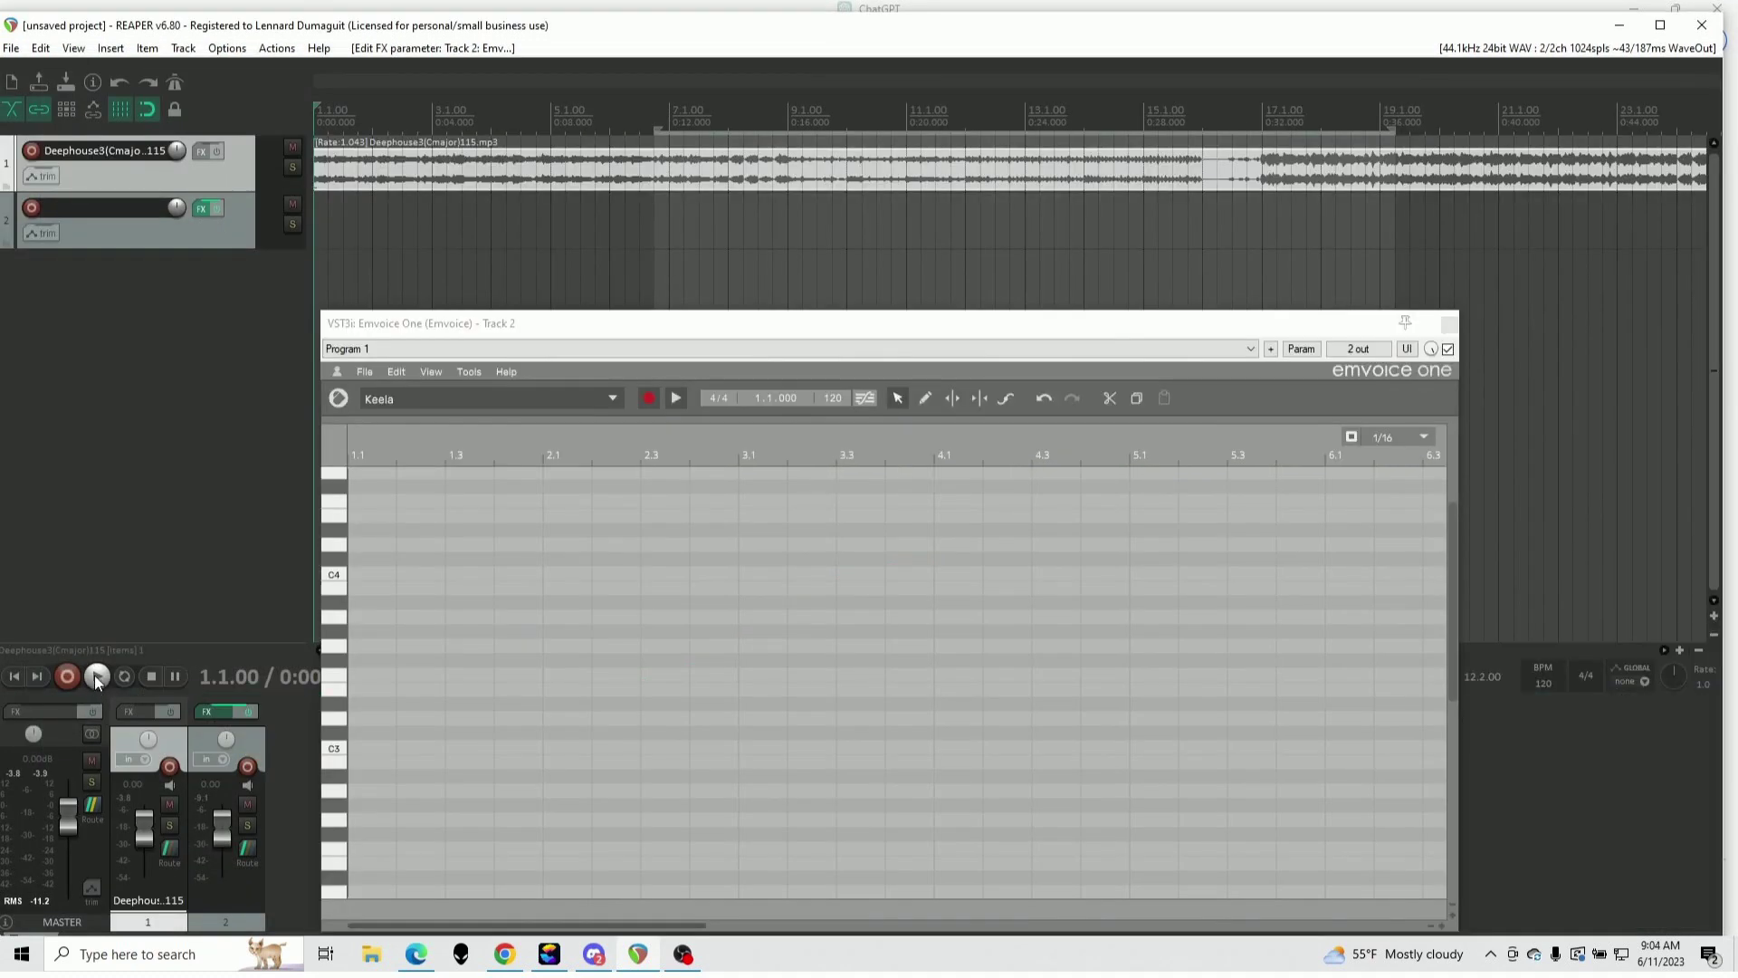
Play the project with the deep house backing track
left_click(95, 678)
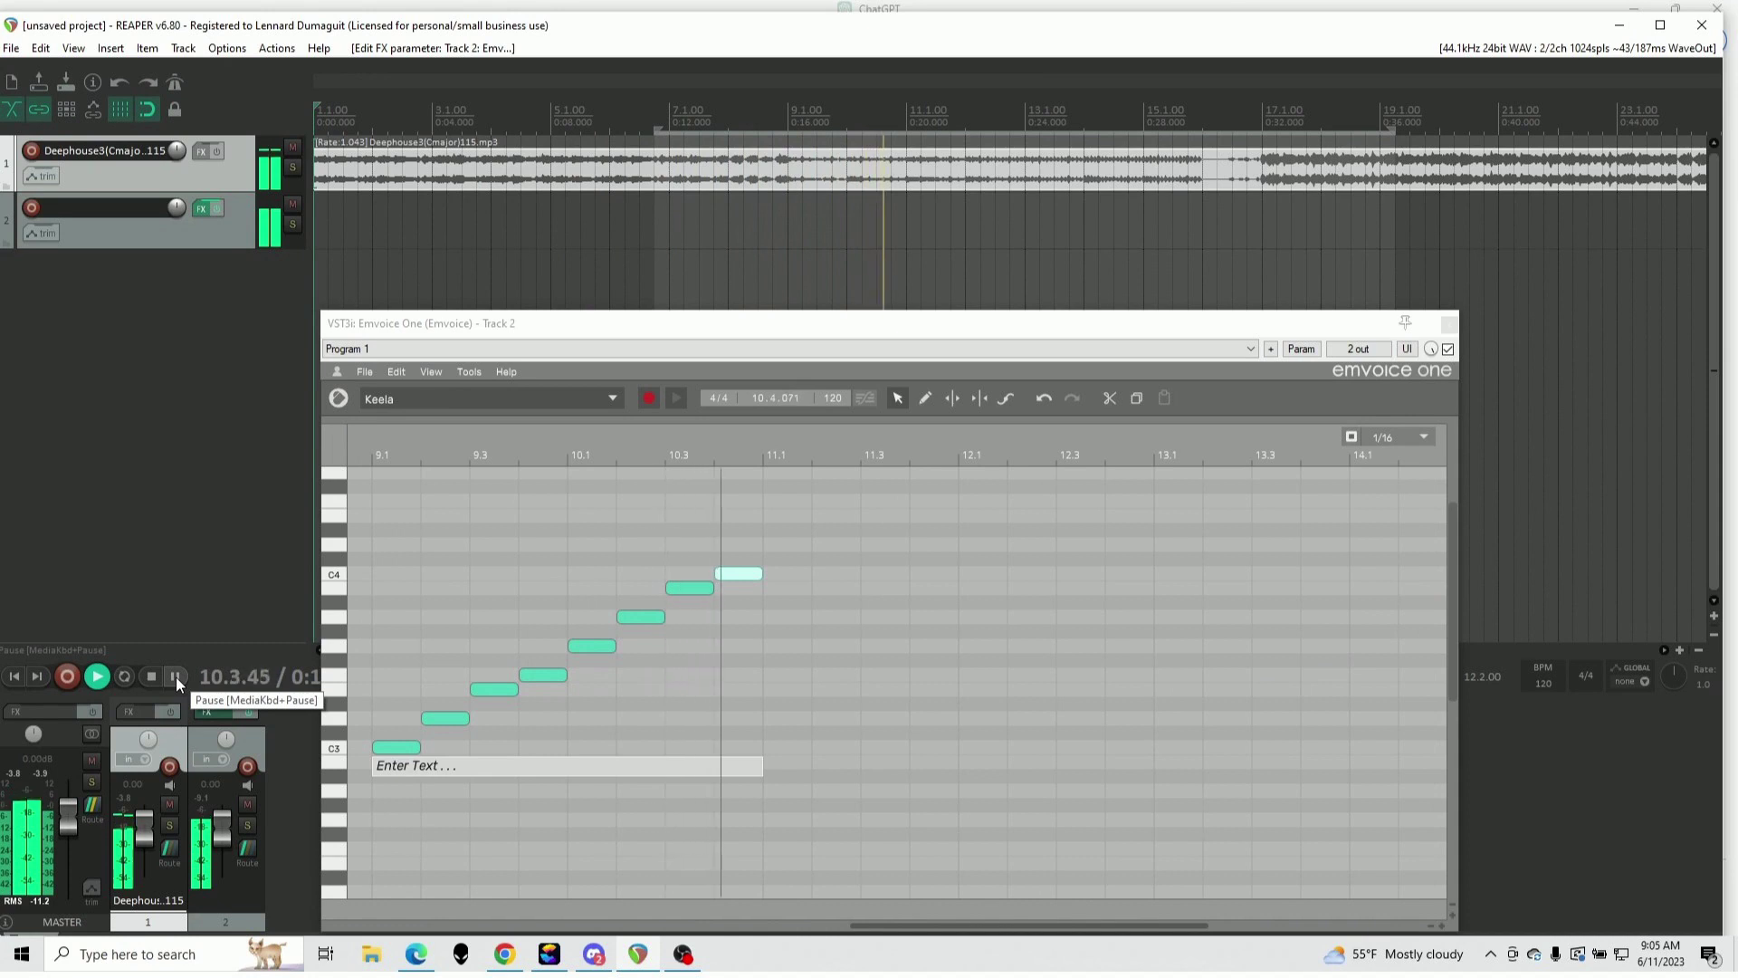
Add eight notes stepping down from beside the top C4 back to C3
left_click(176, 677)
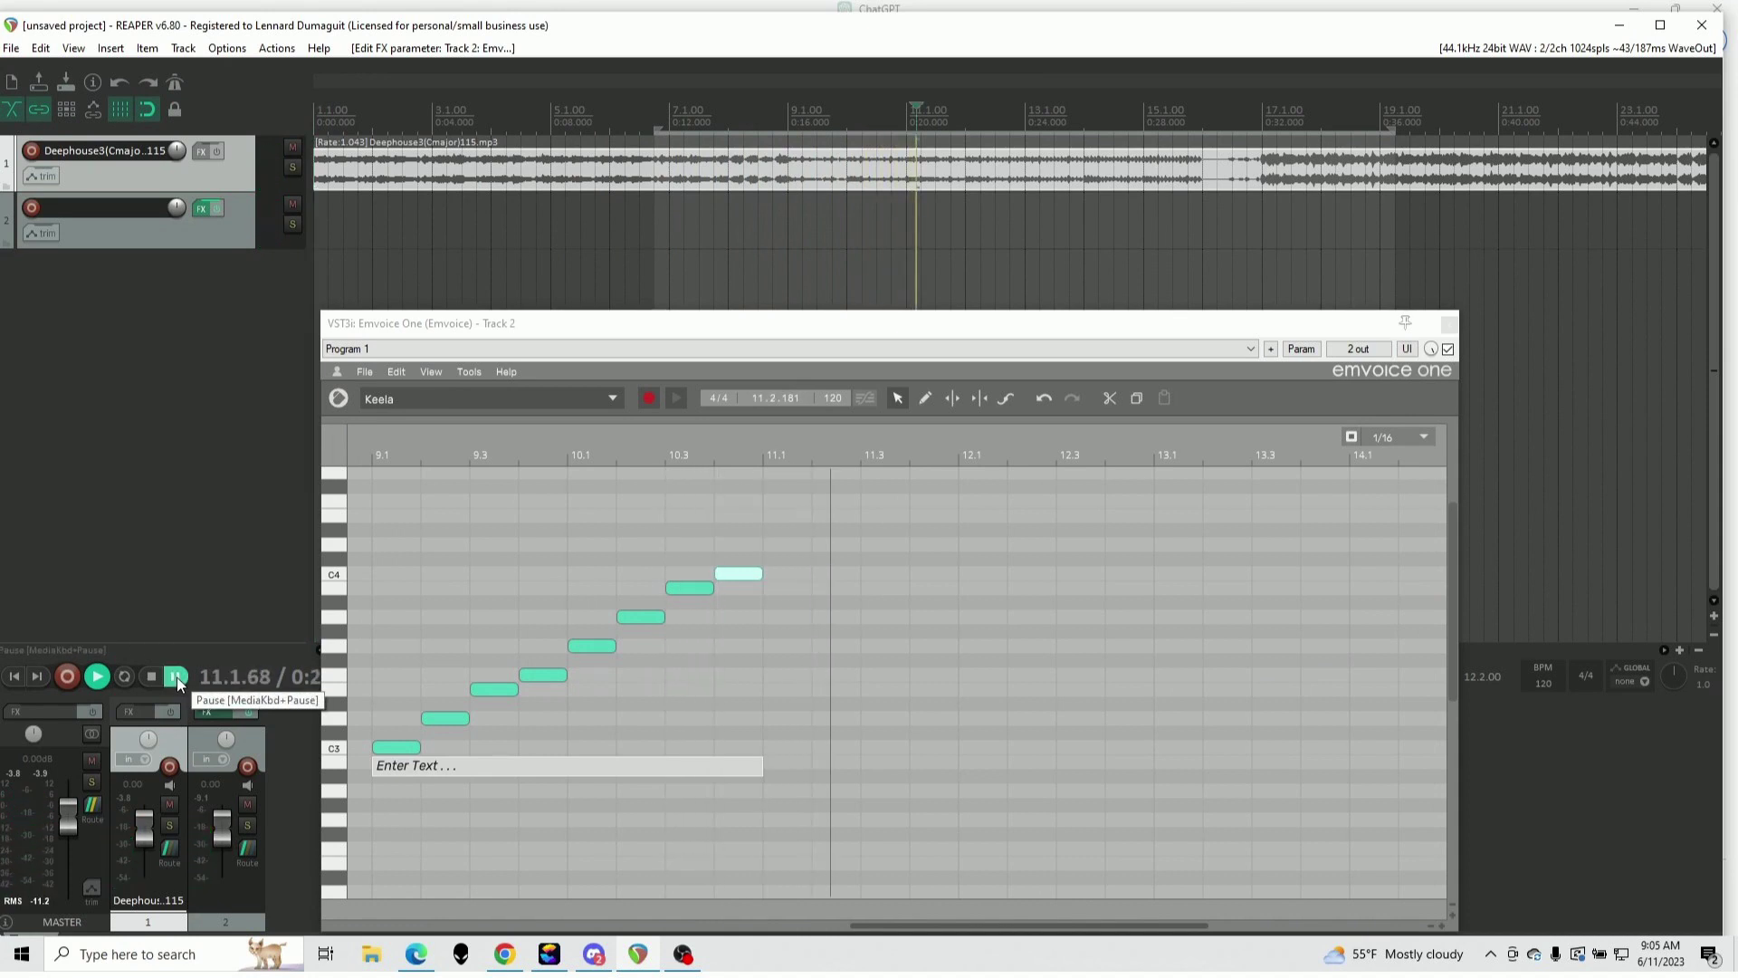
double_click(781, 575)
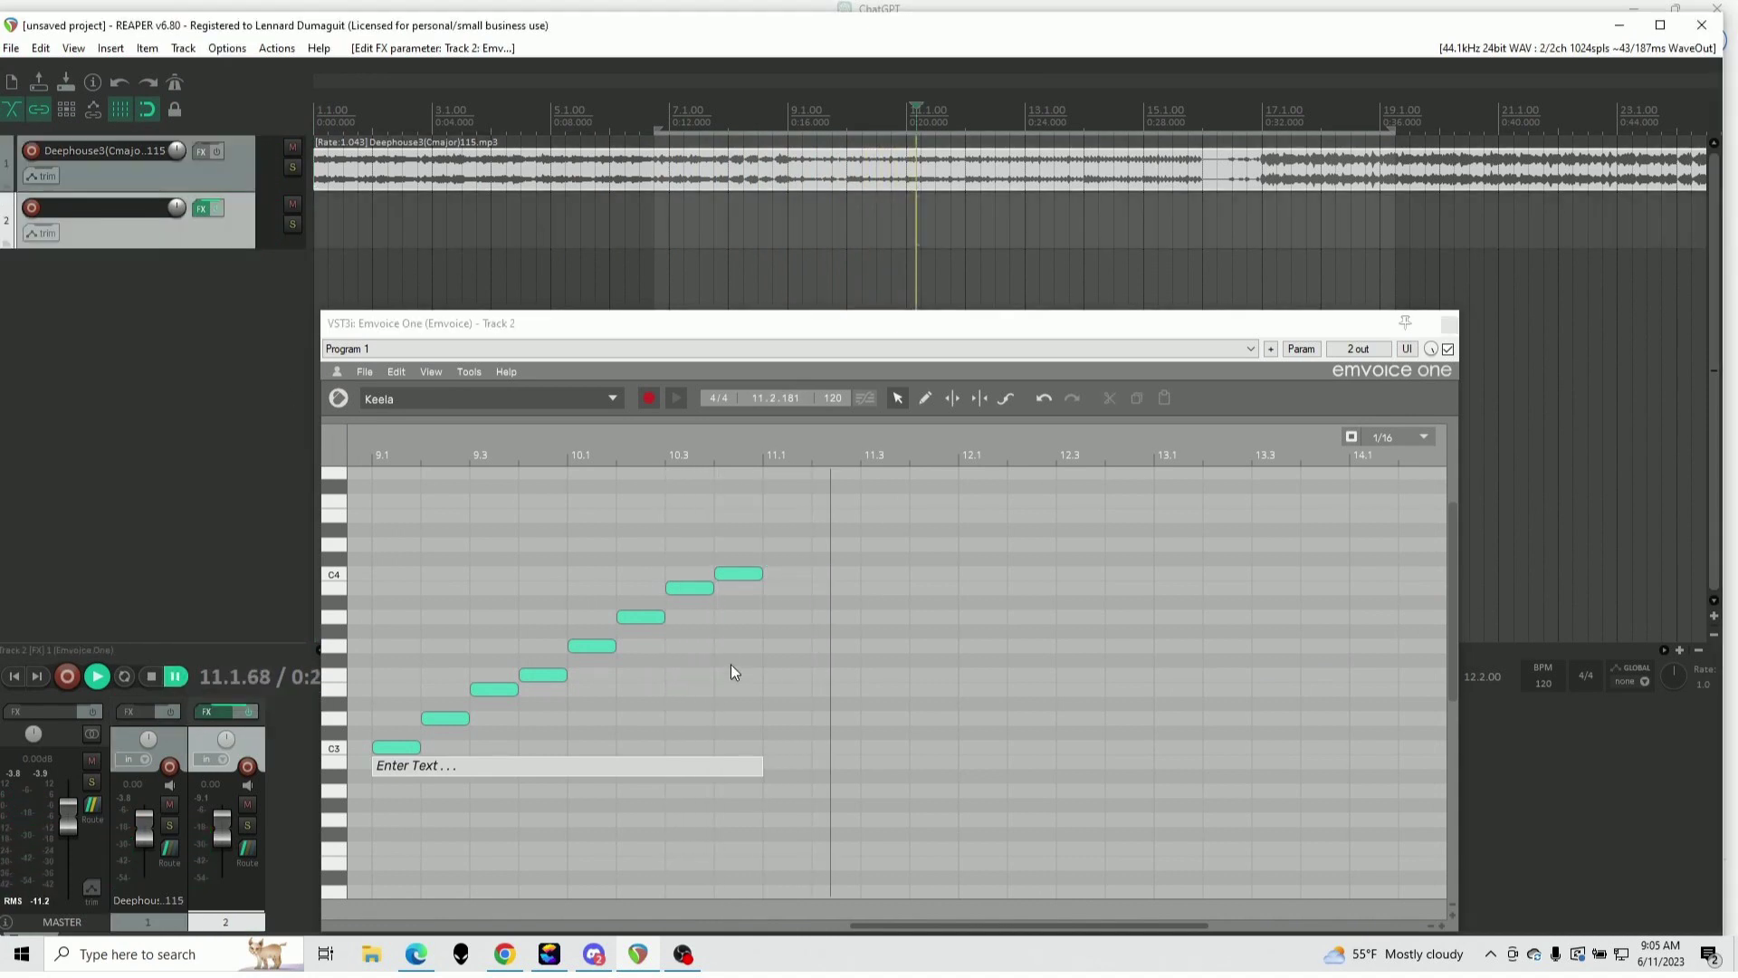
double_click(820, 589)
double_click(874, 618)
double_click(927, 647)
double_click(985, 677)
double_click(1030, 690)
double_click(1081, 719)
double_click(1139, 748)
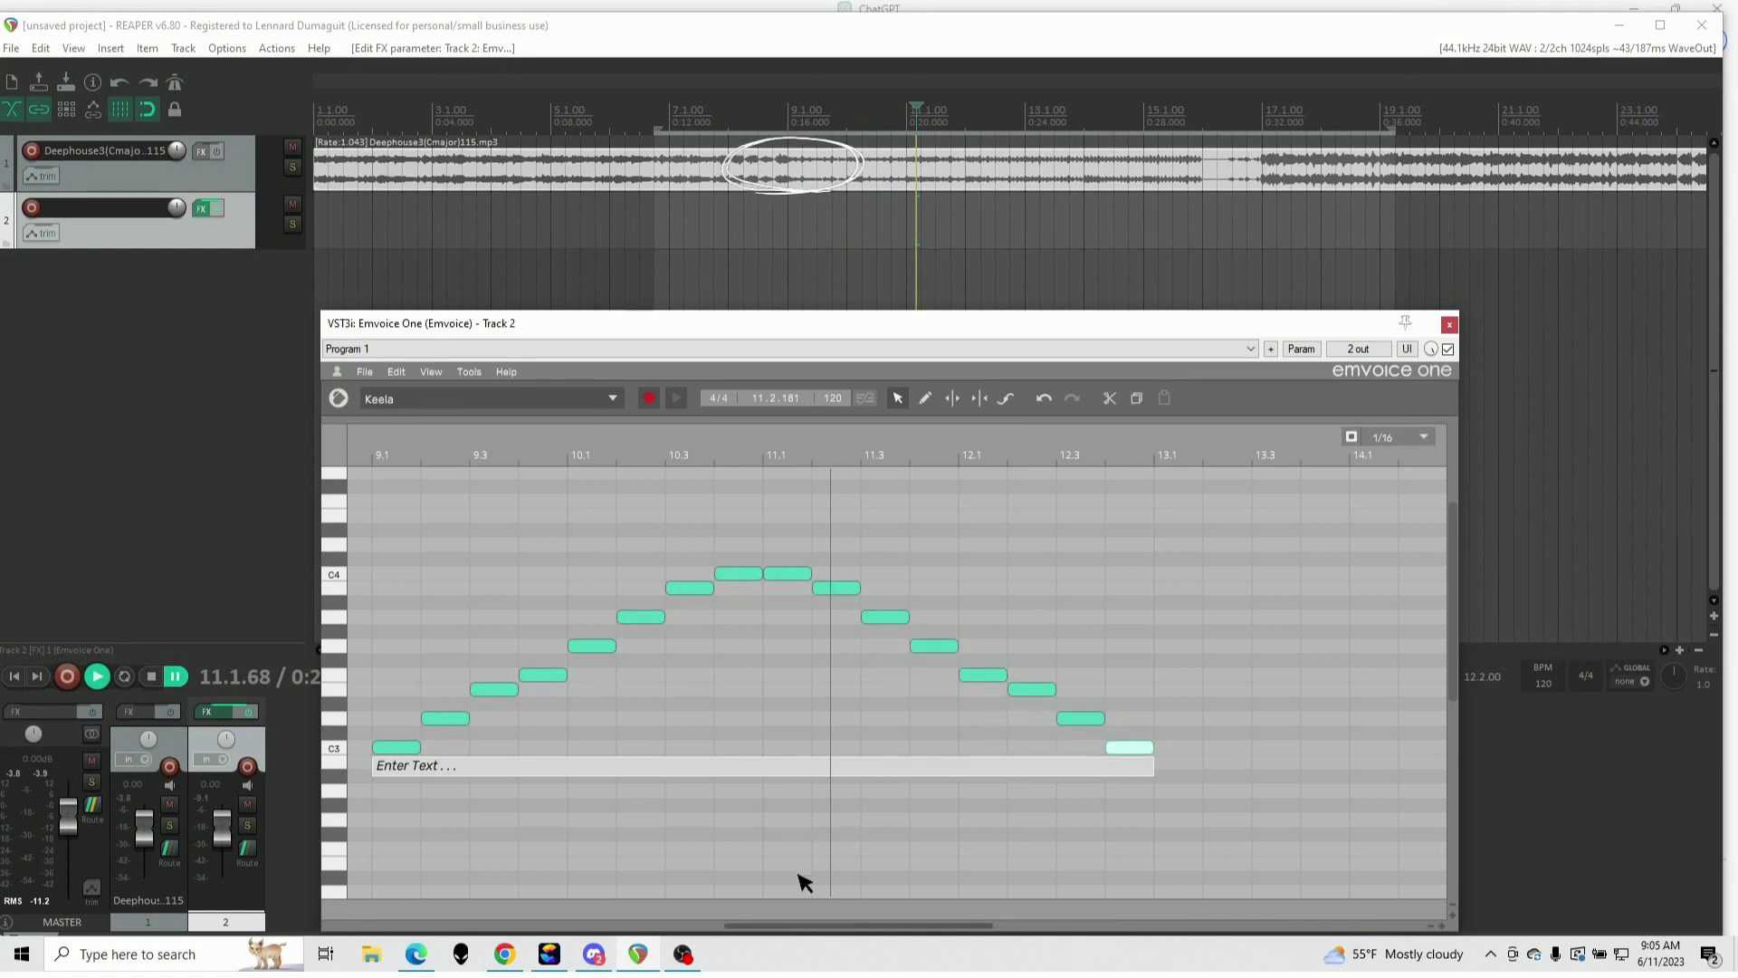
Play the melody with the backing track, then select and copy all its notes
left_click(742, 163)
key("space")
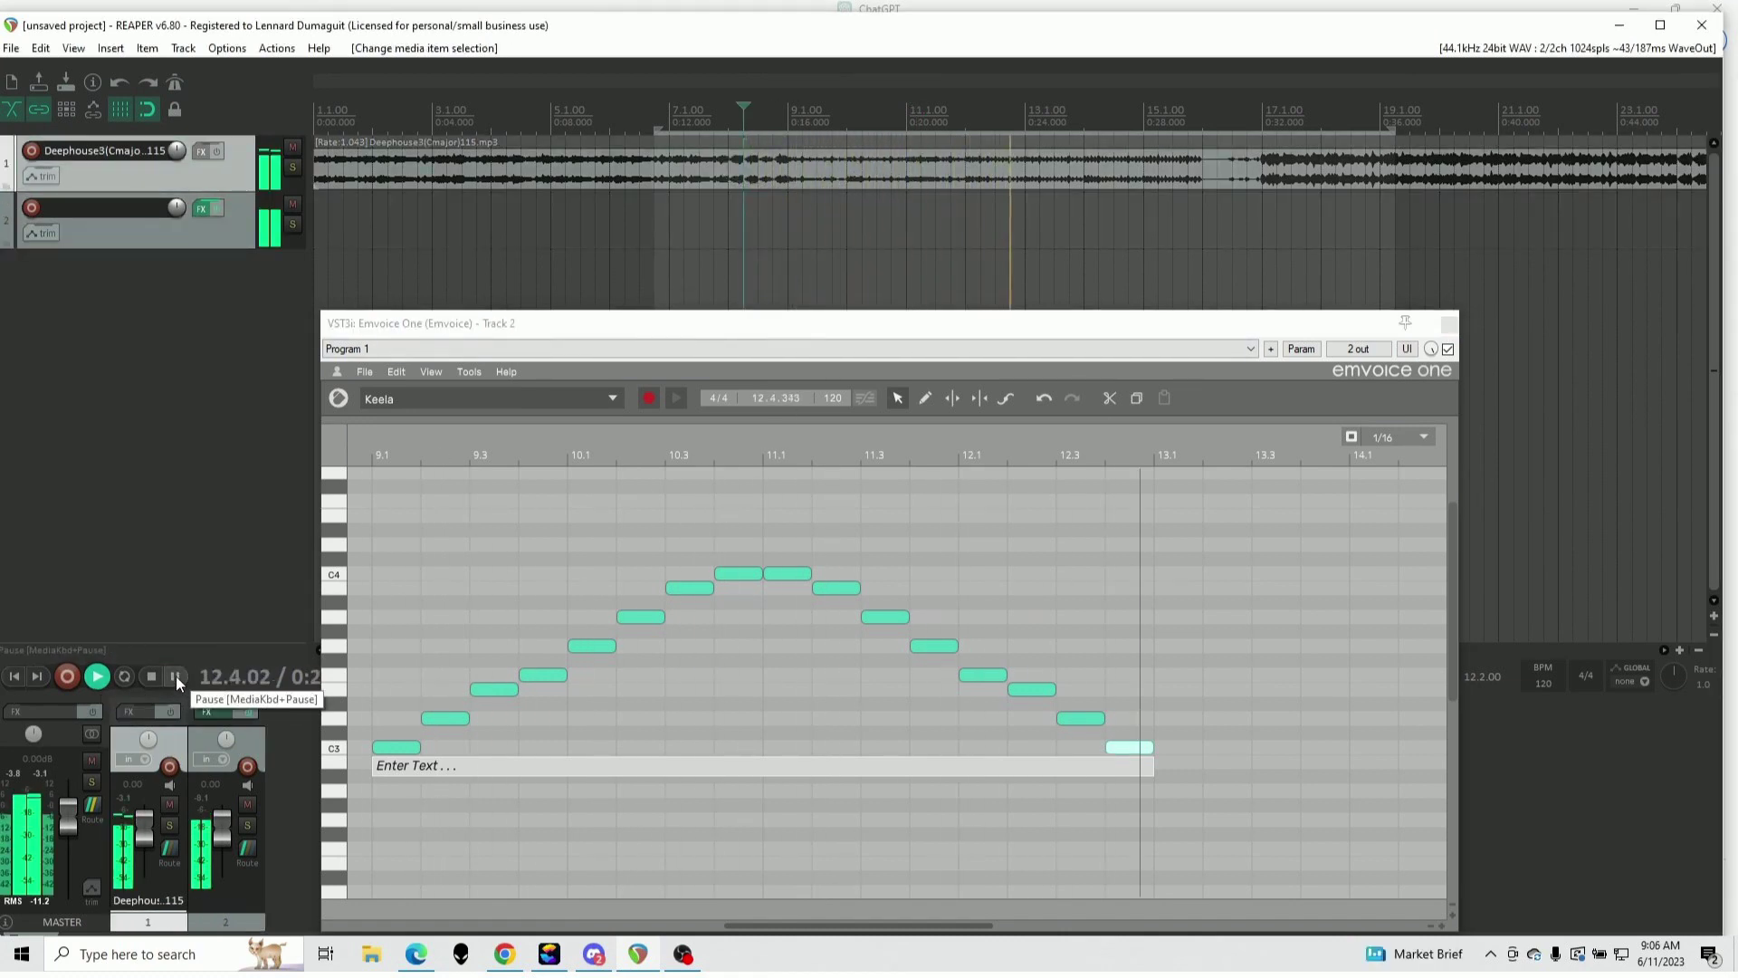
left_click(176, 675)
left_click(429, 564)
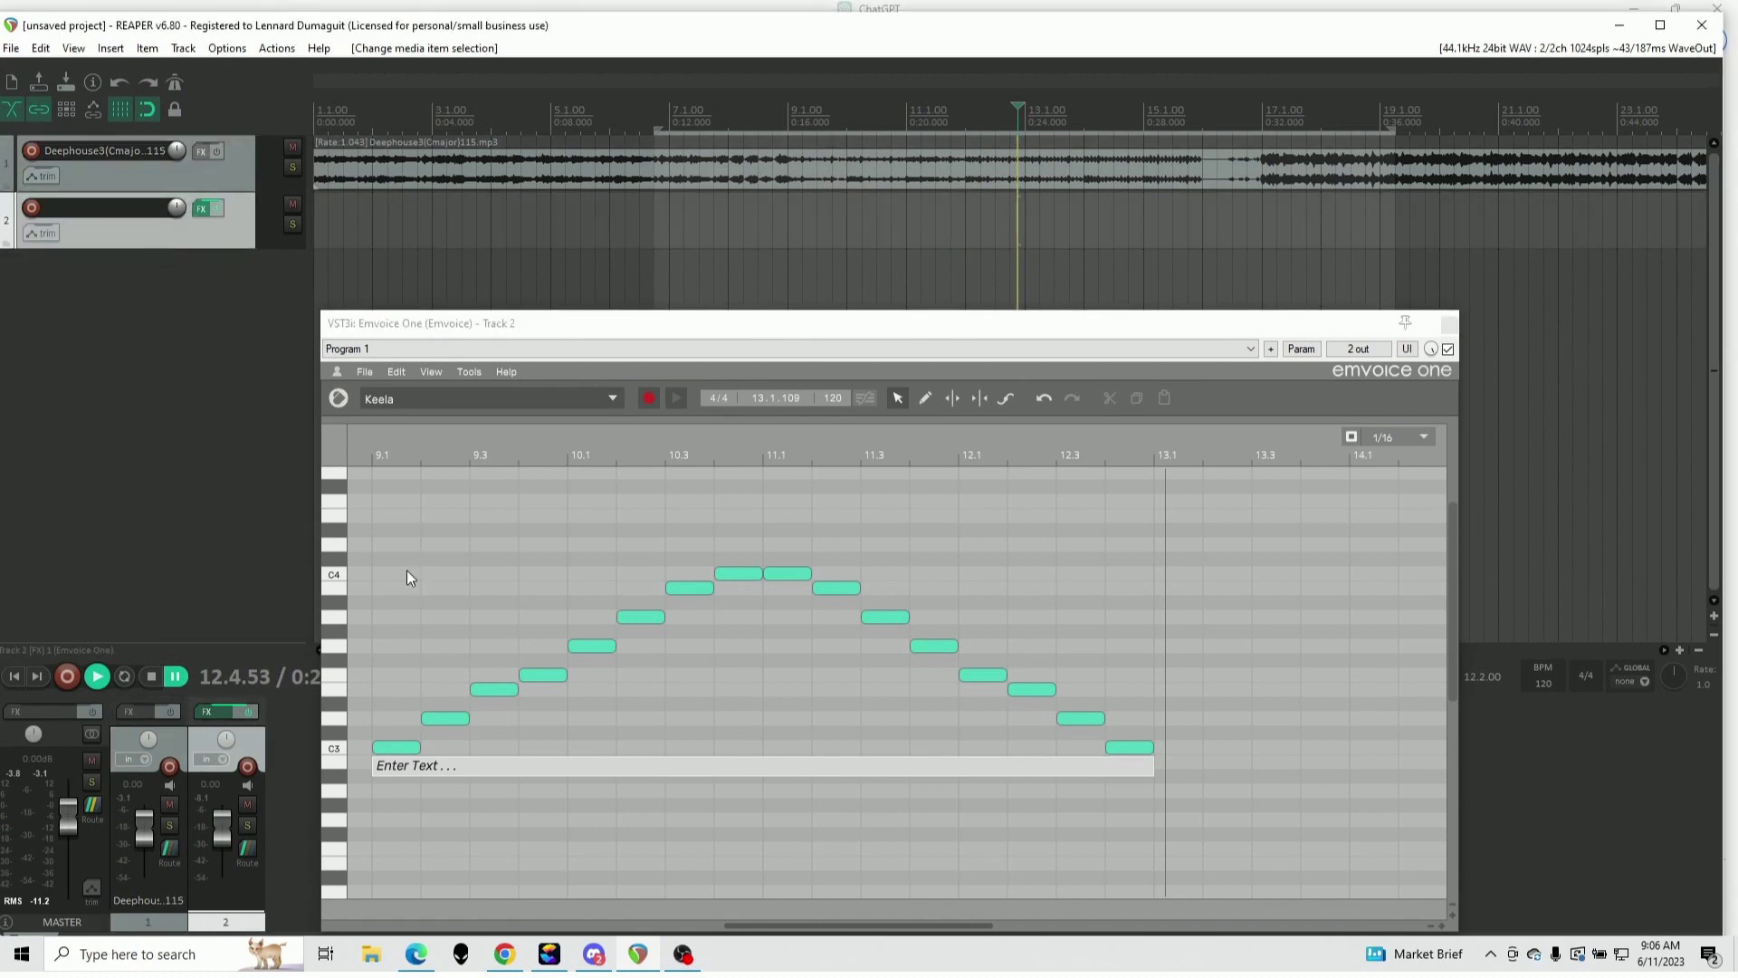
left_click_drag(345, 543, 1183, 864)
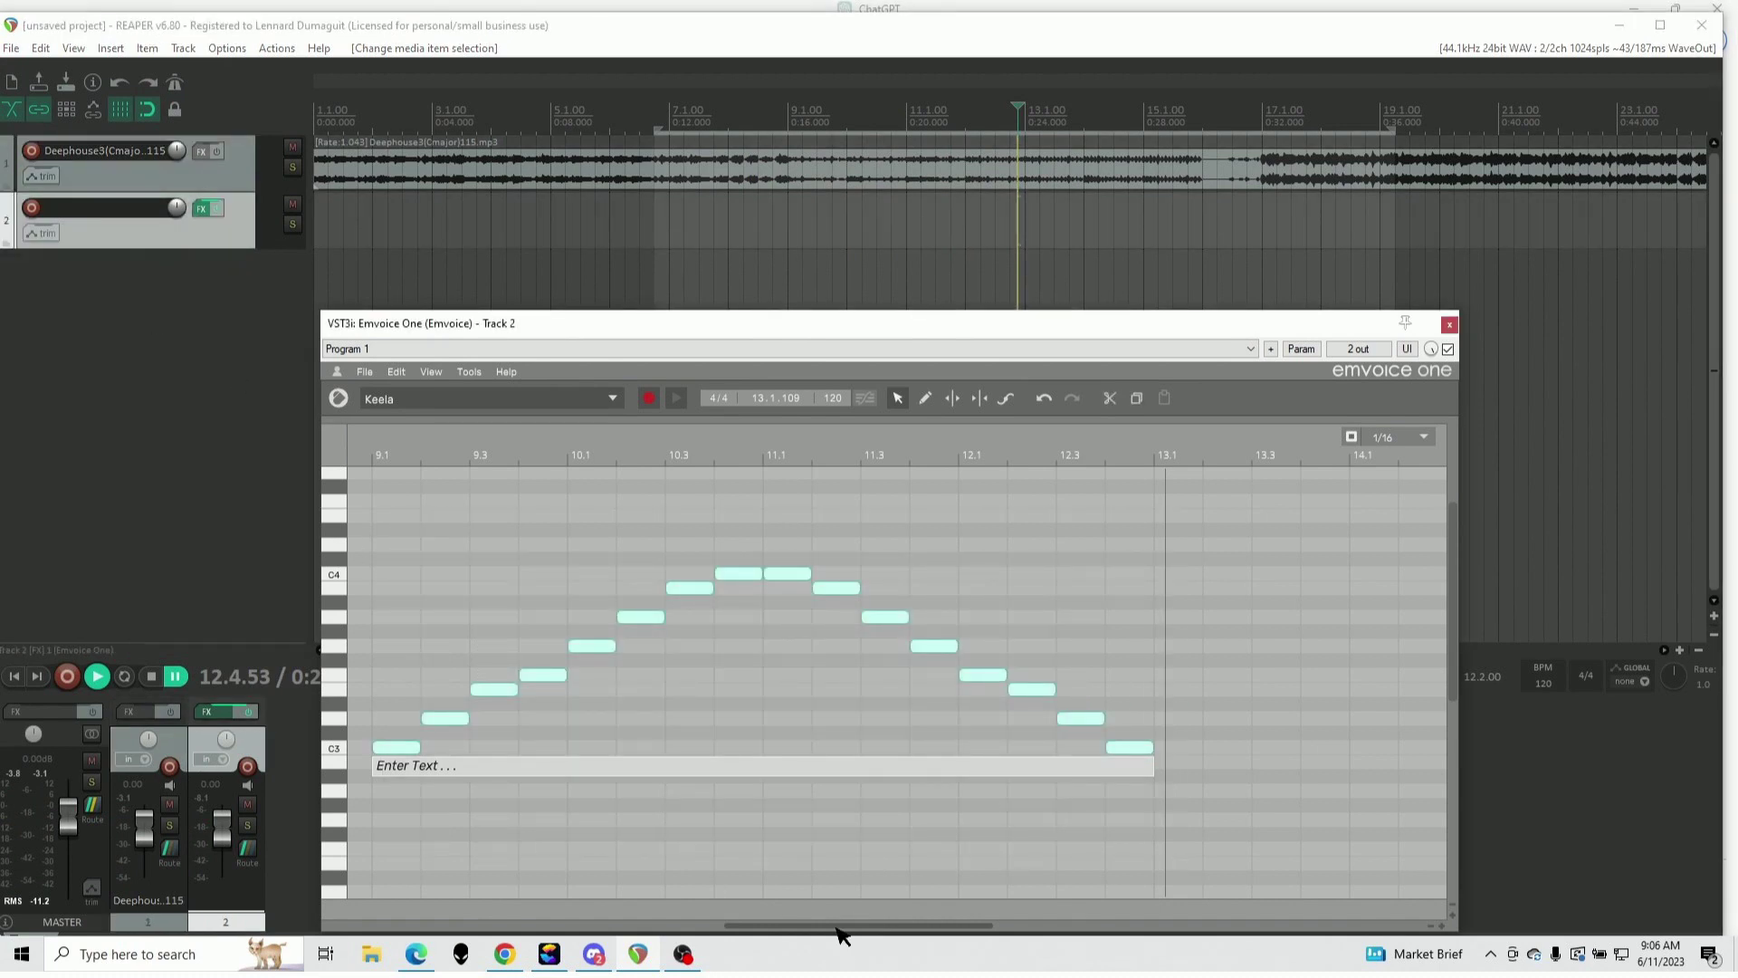
left_click(364, 371)
left_click(429, 512)
left_click(997, 154)
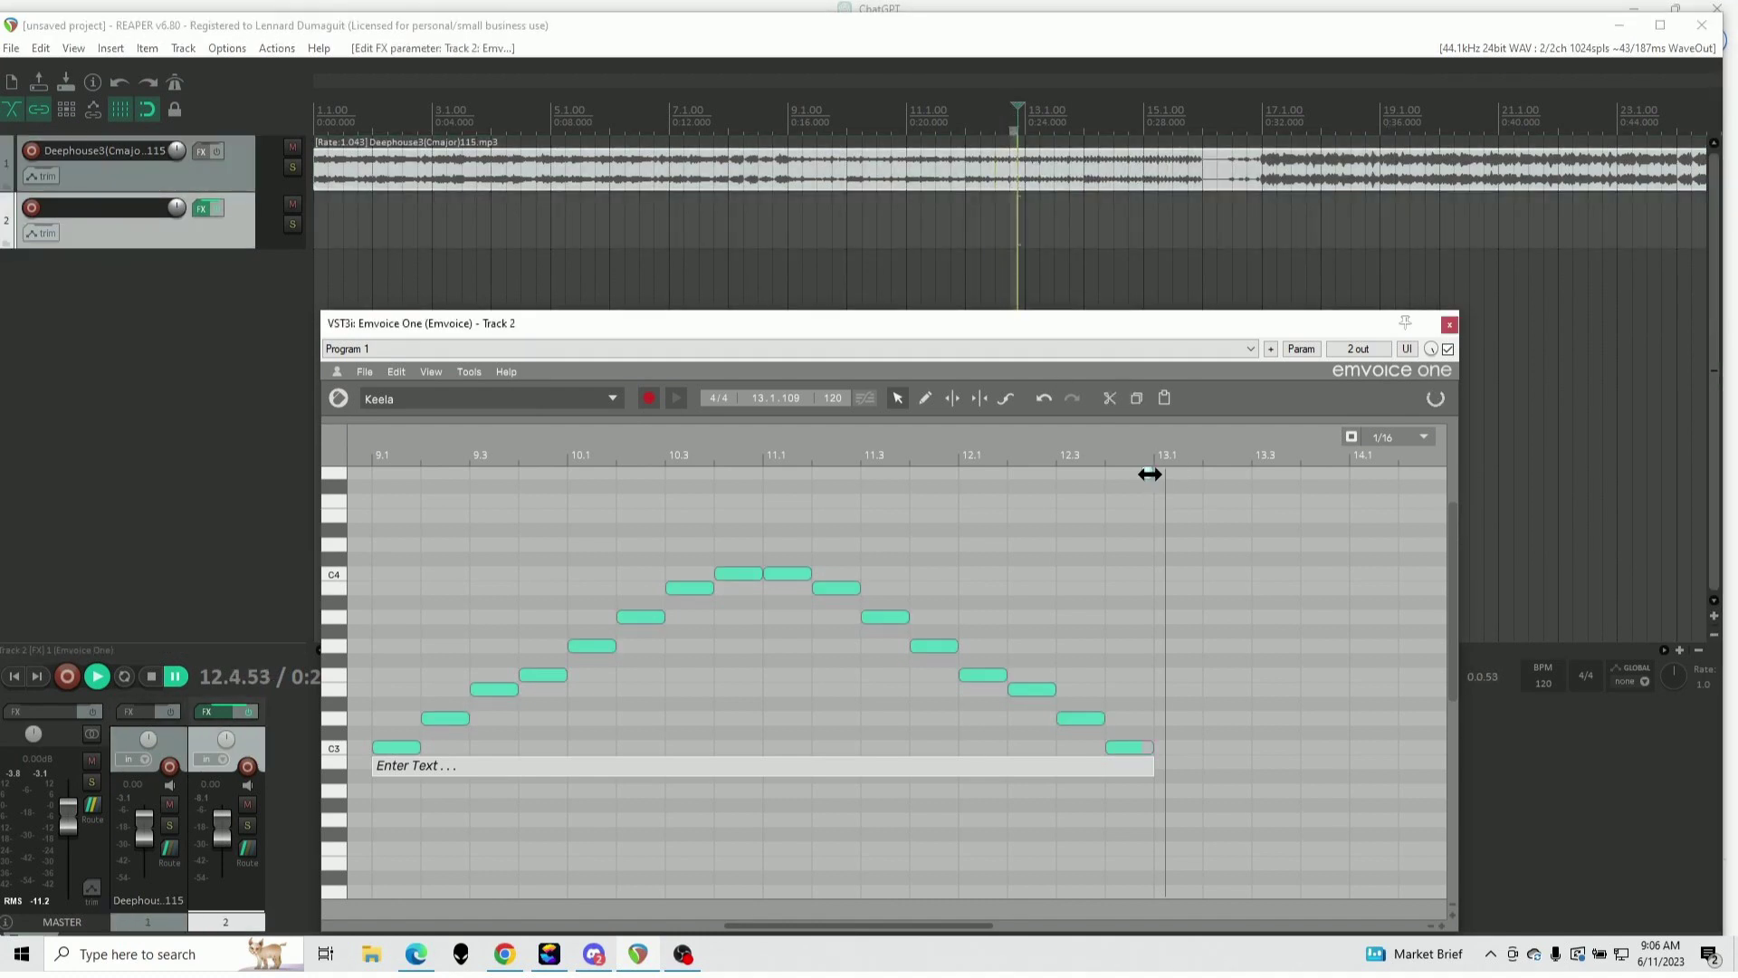
Play the project to hear the repeated arch melody starting at bar 13.1
left_click(97, 677)
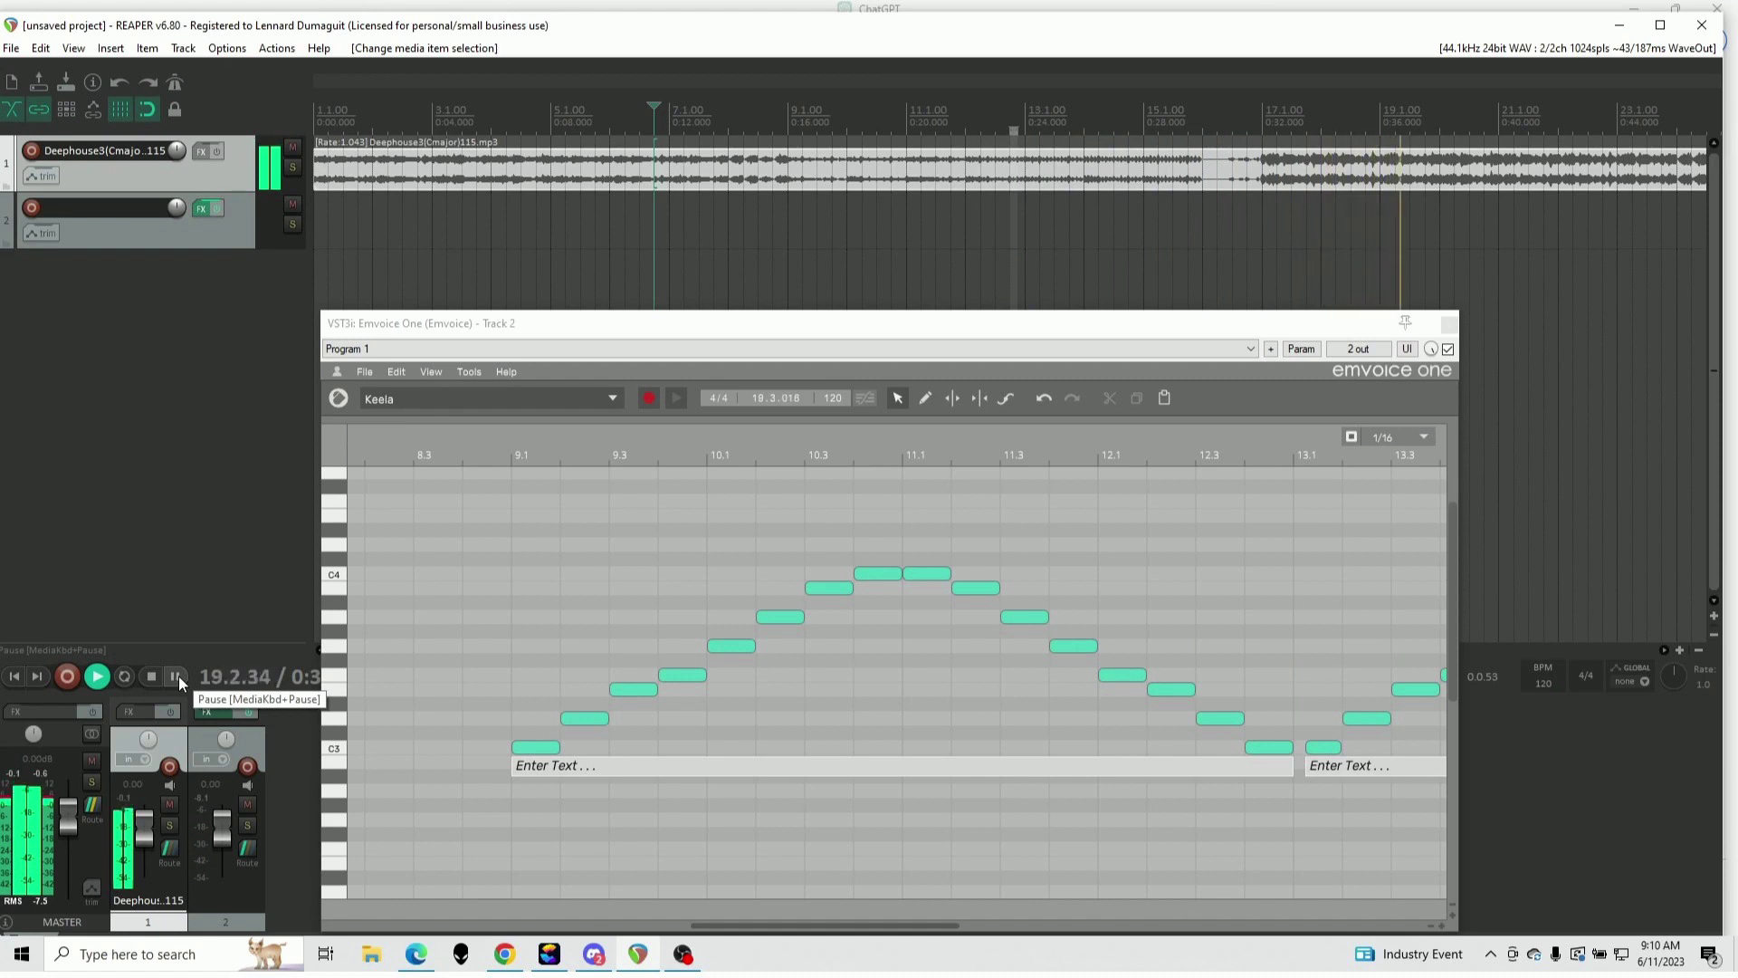
Ask GPT-4 for 16-syllable lyrics about dancing the night away, then select Verse 1's first line
left_click(178, 675)
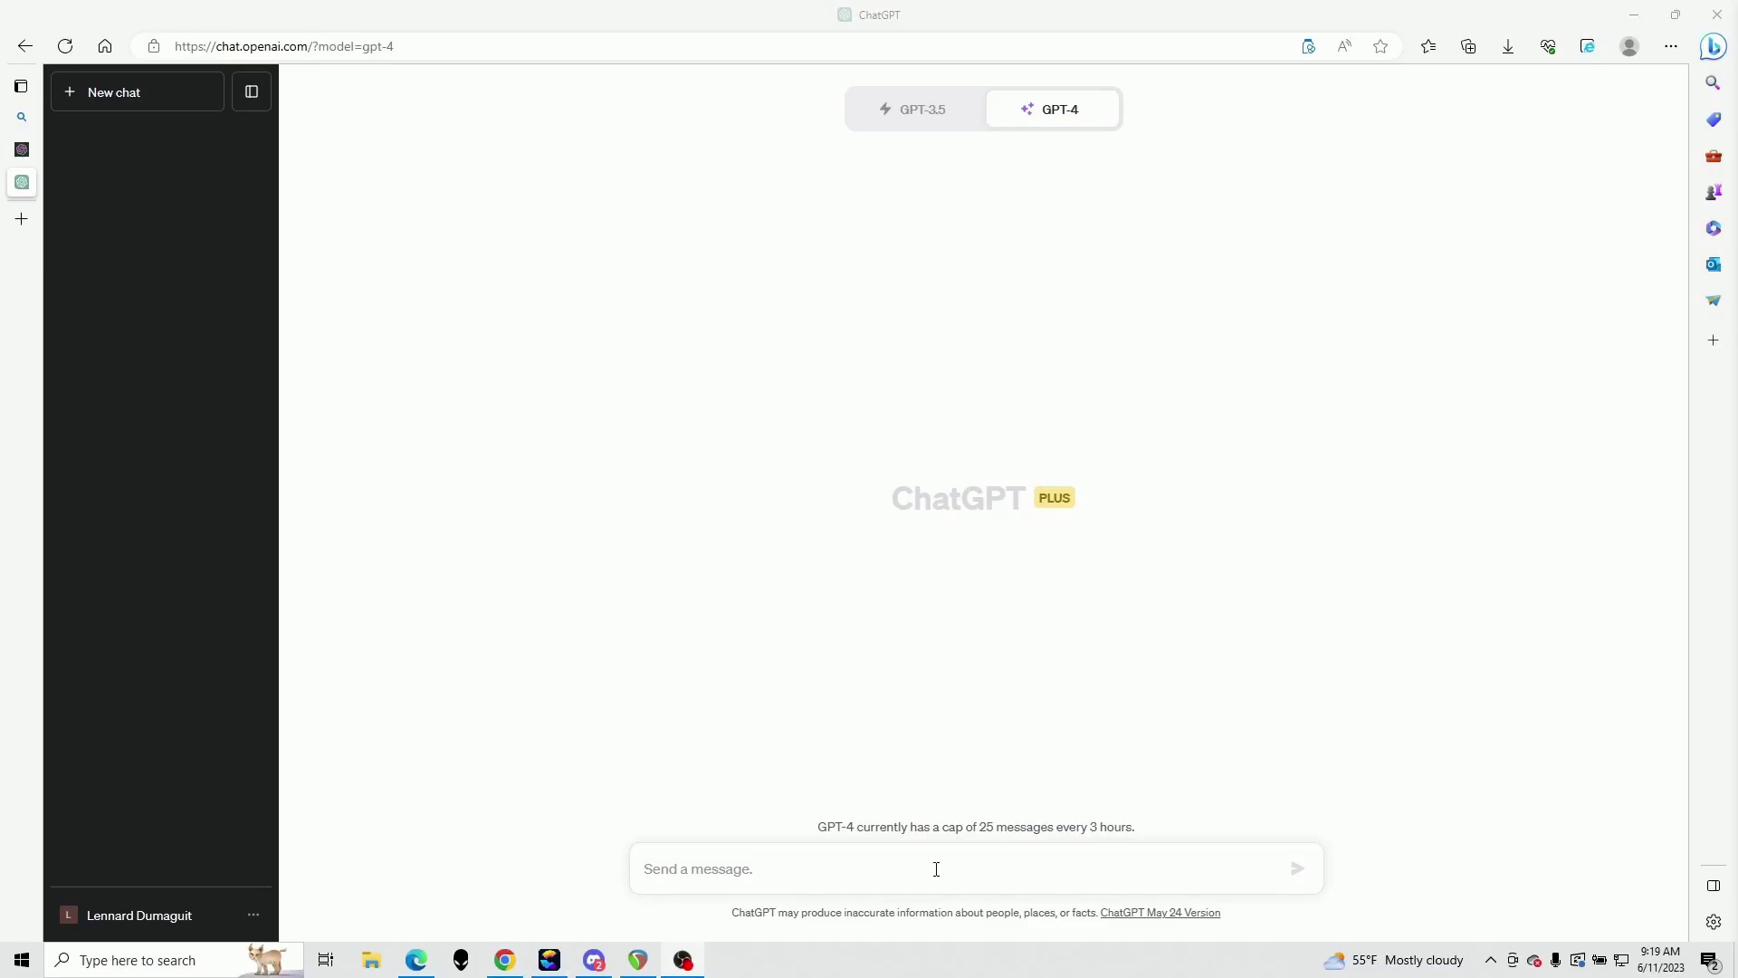
type("g")
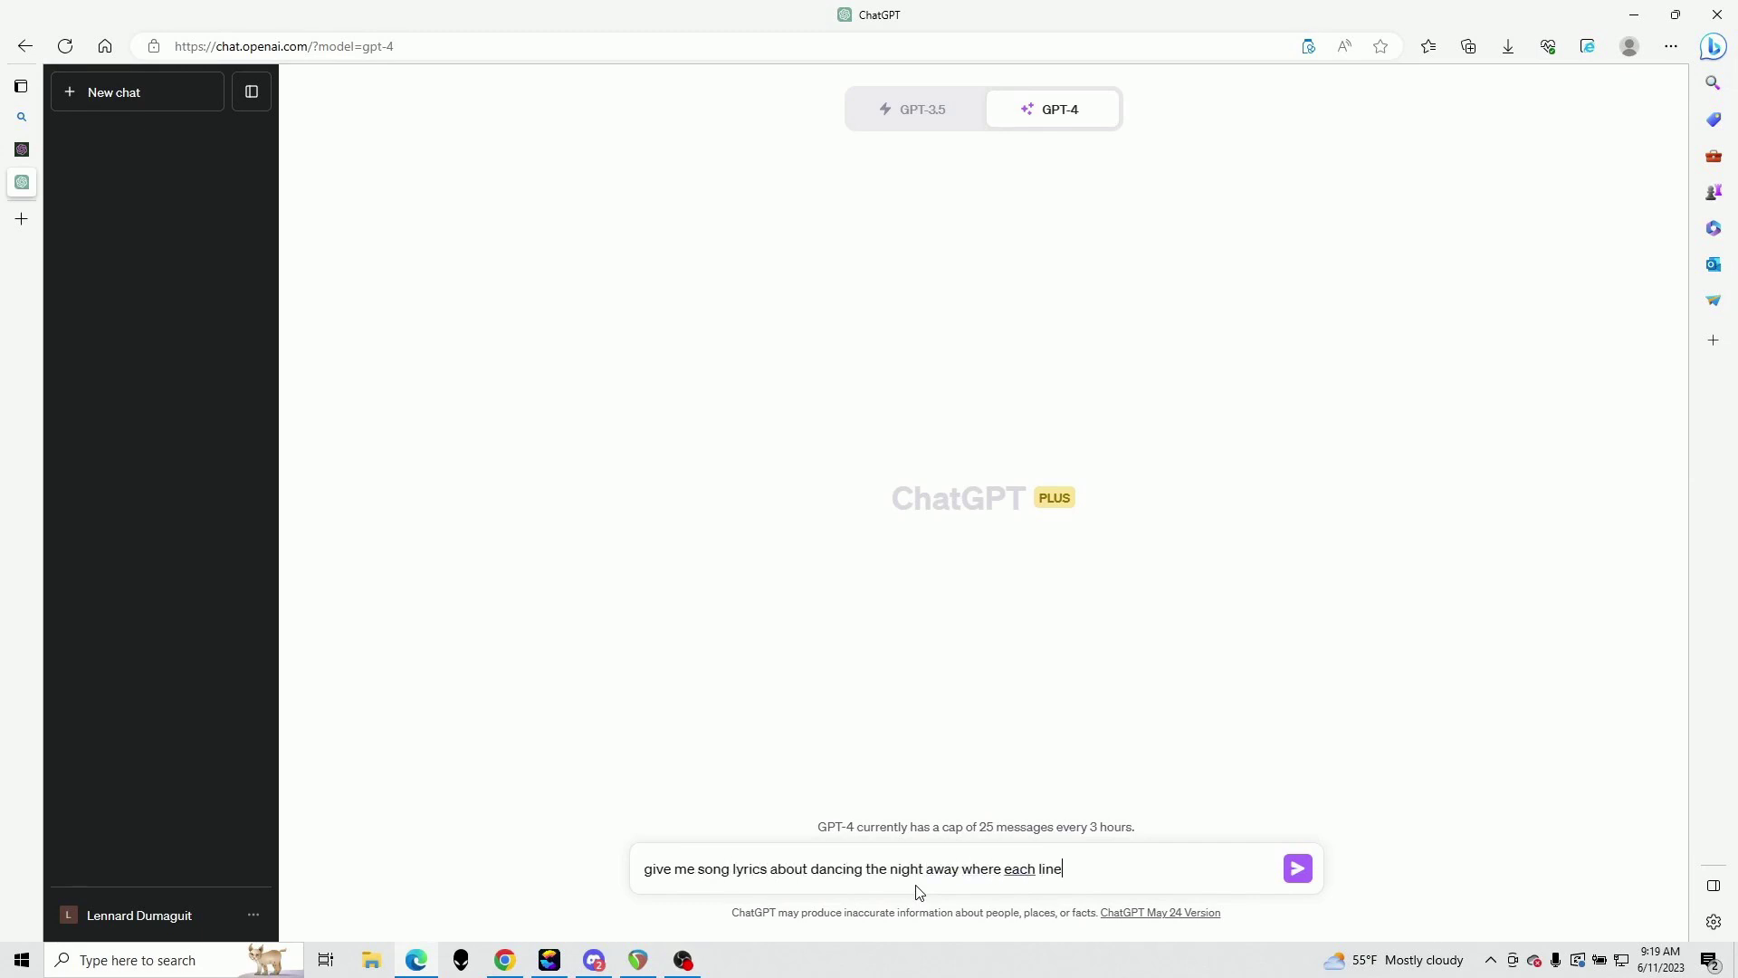
key("Return")
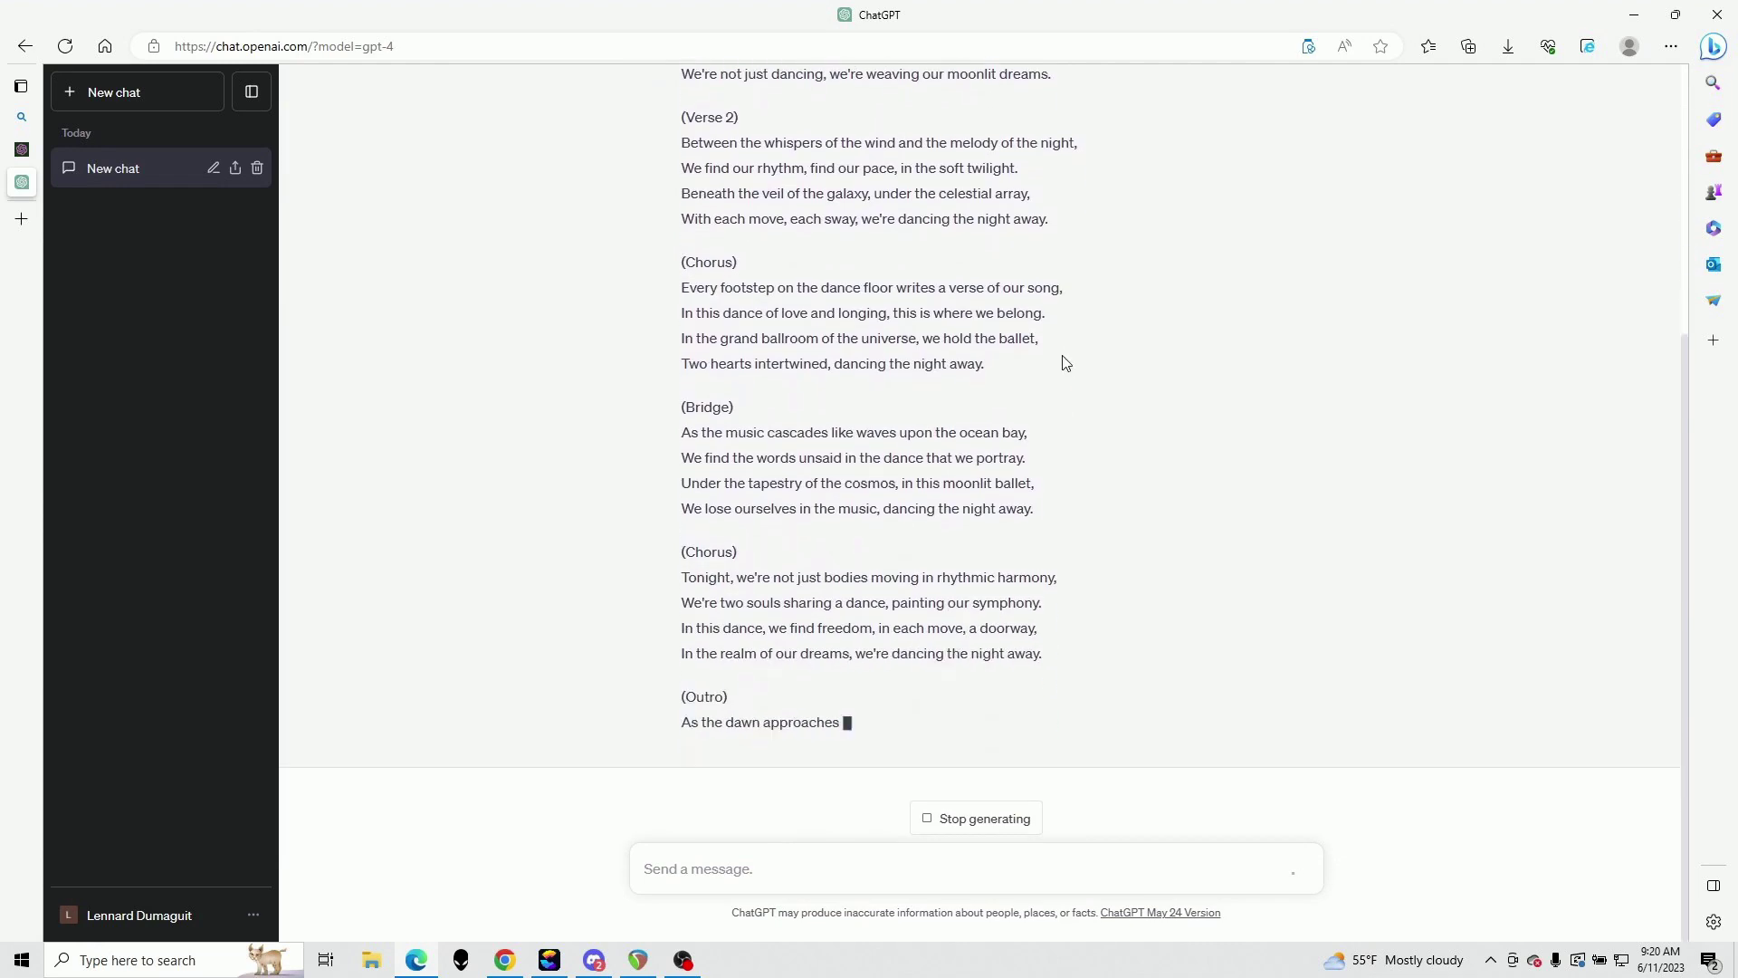
scroll(1065, 363, "up", 10)
left_click_drag(682, 242, 1068, 245)
key("ctrl+c")
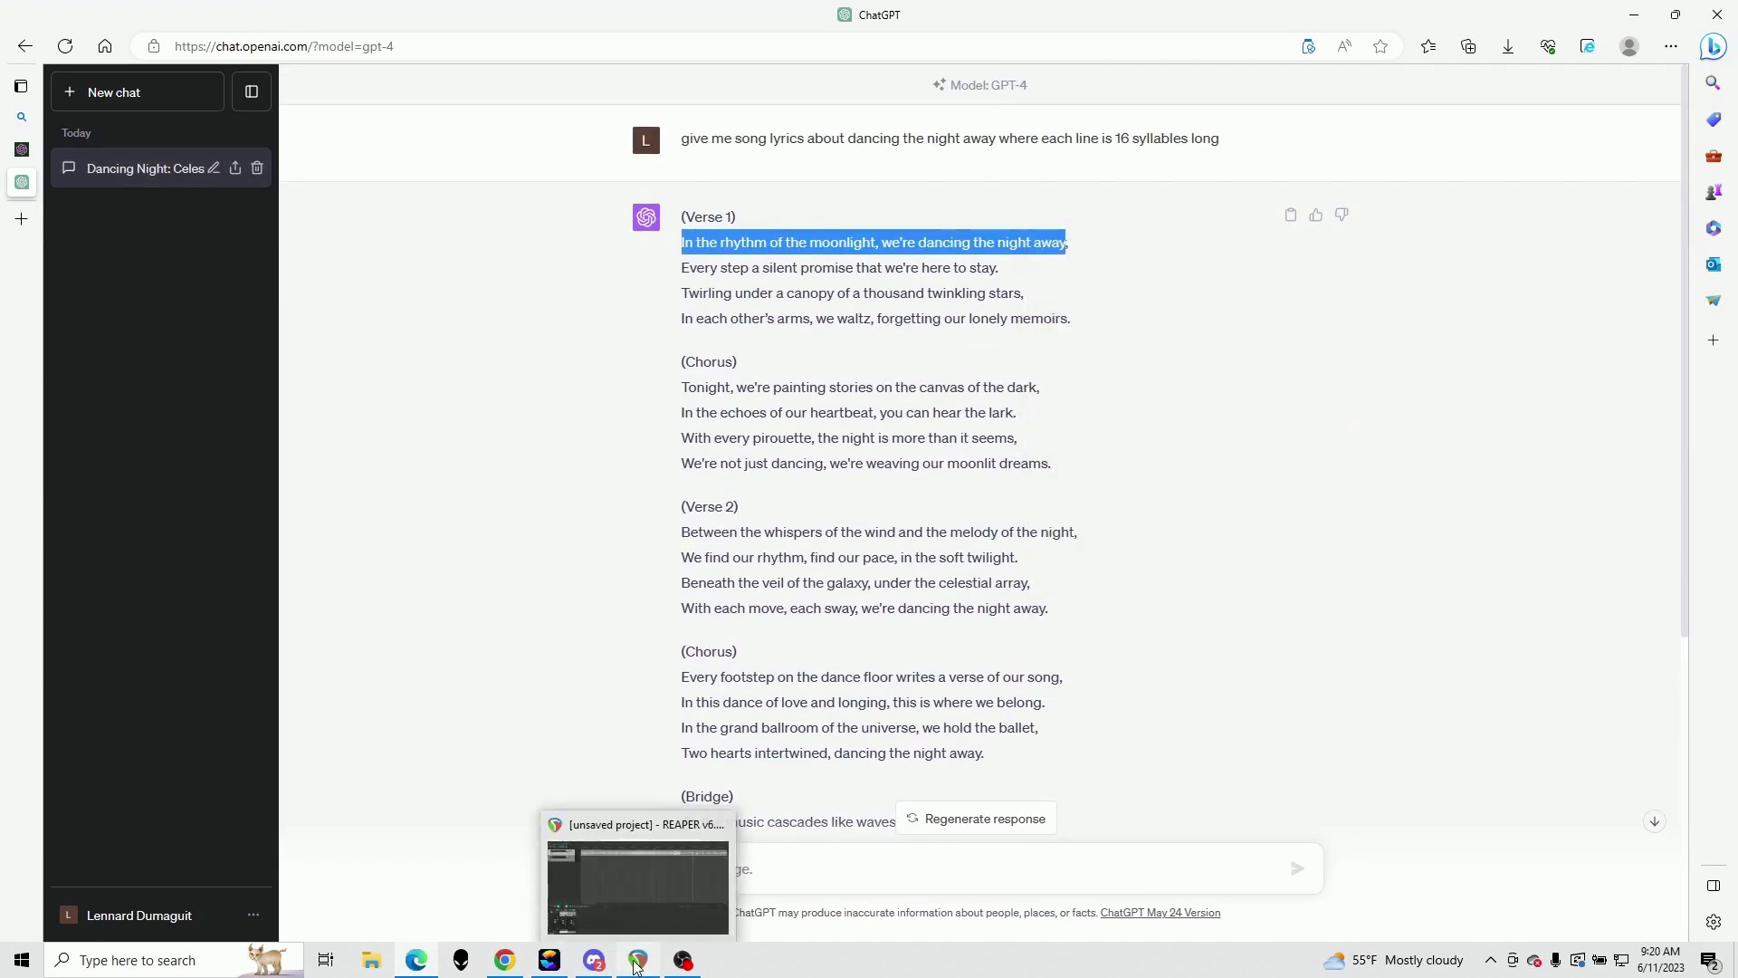
Replace the first Emvoice phrase's lyric with the copied first ChatGPT line
left_click(638, 959)
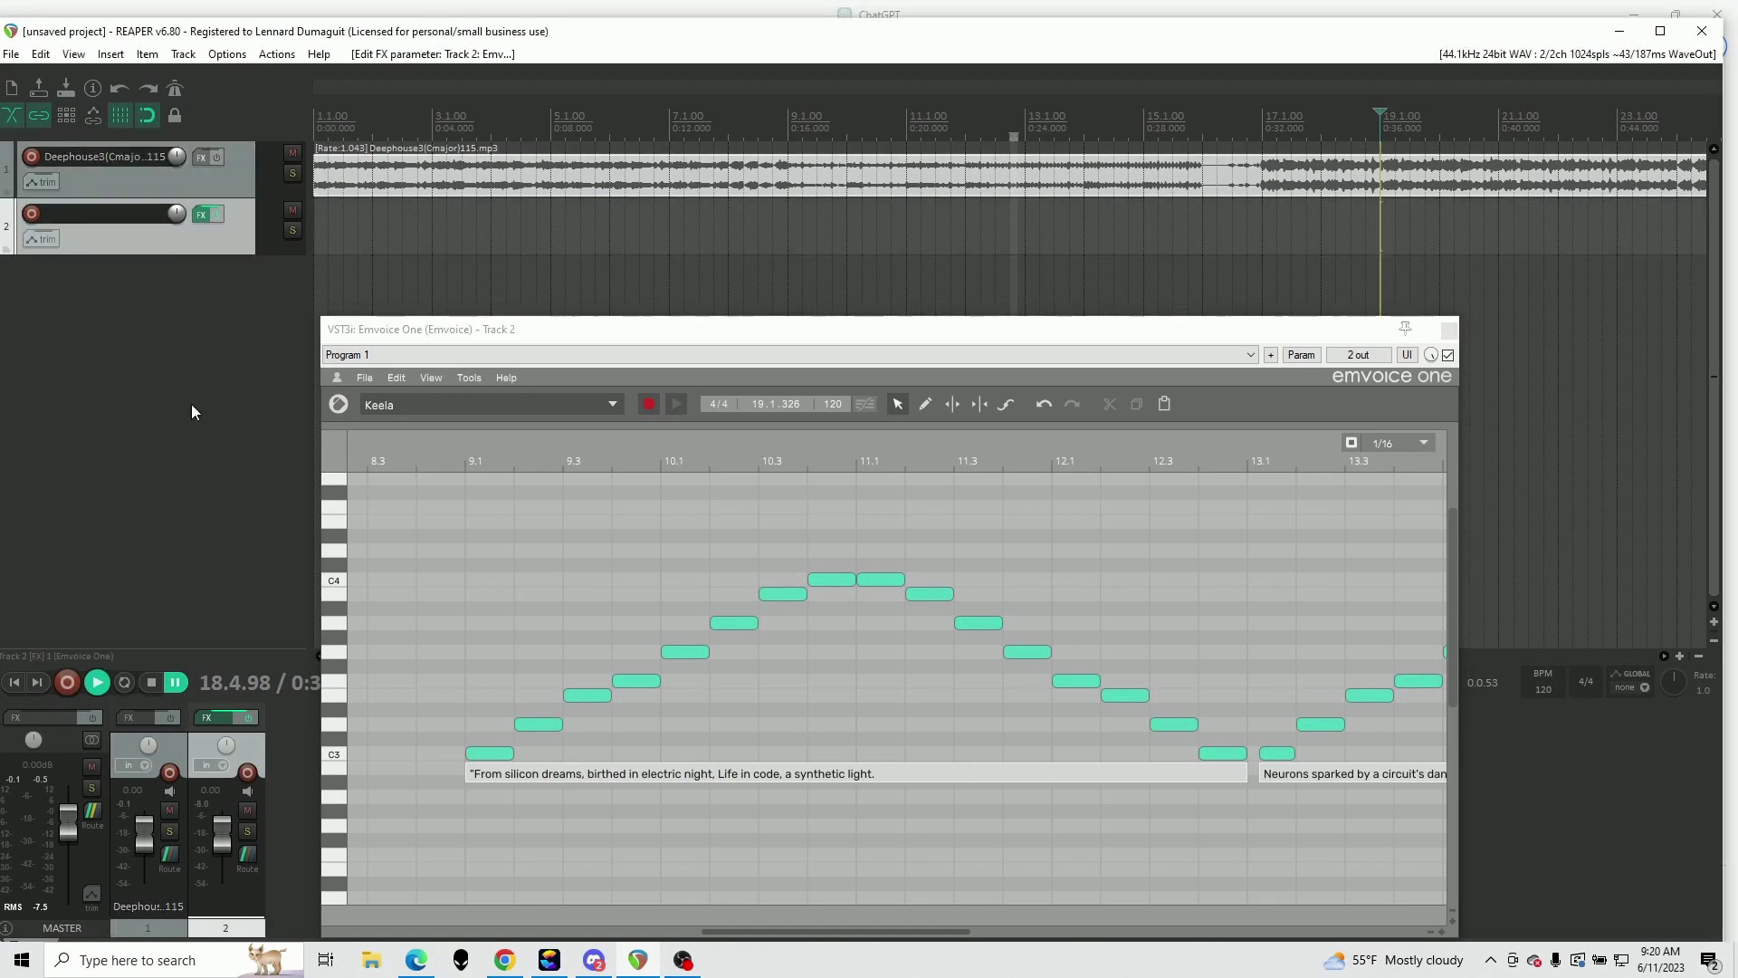
double_click(707, 769)
left_click(701, 774)
key("ctrl+a")
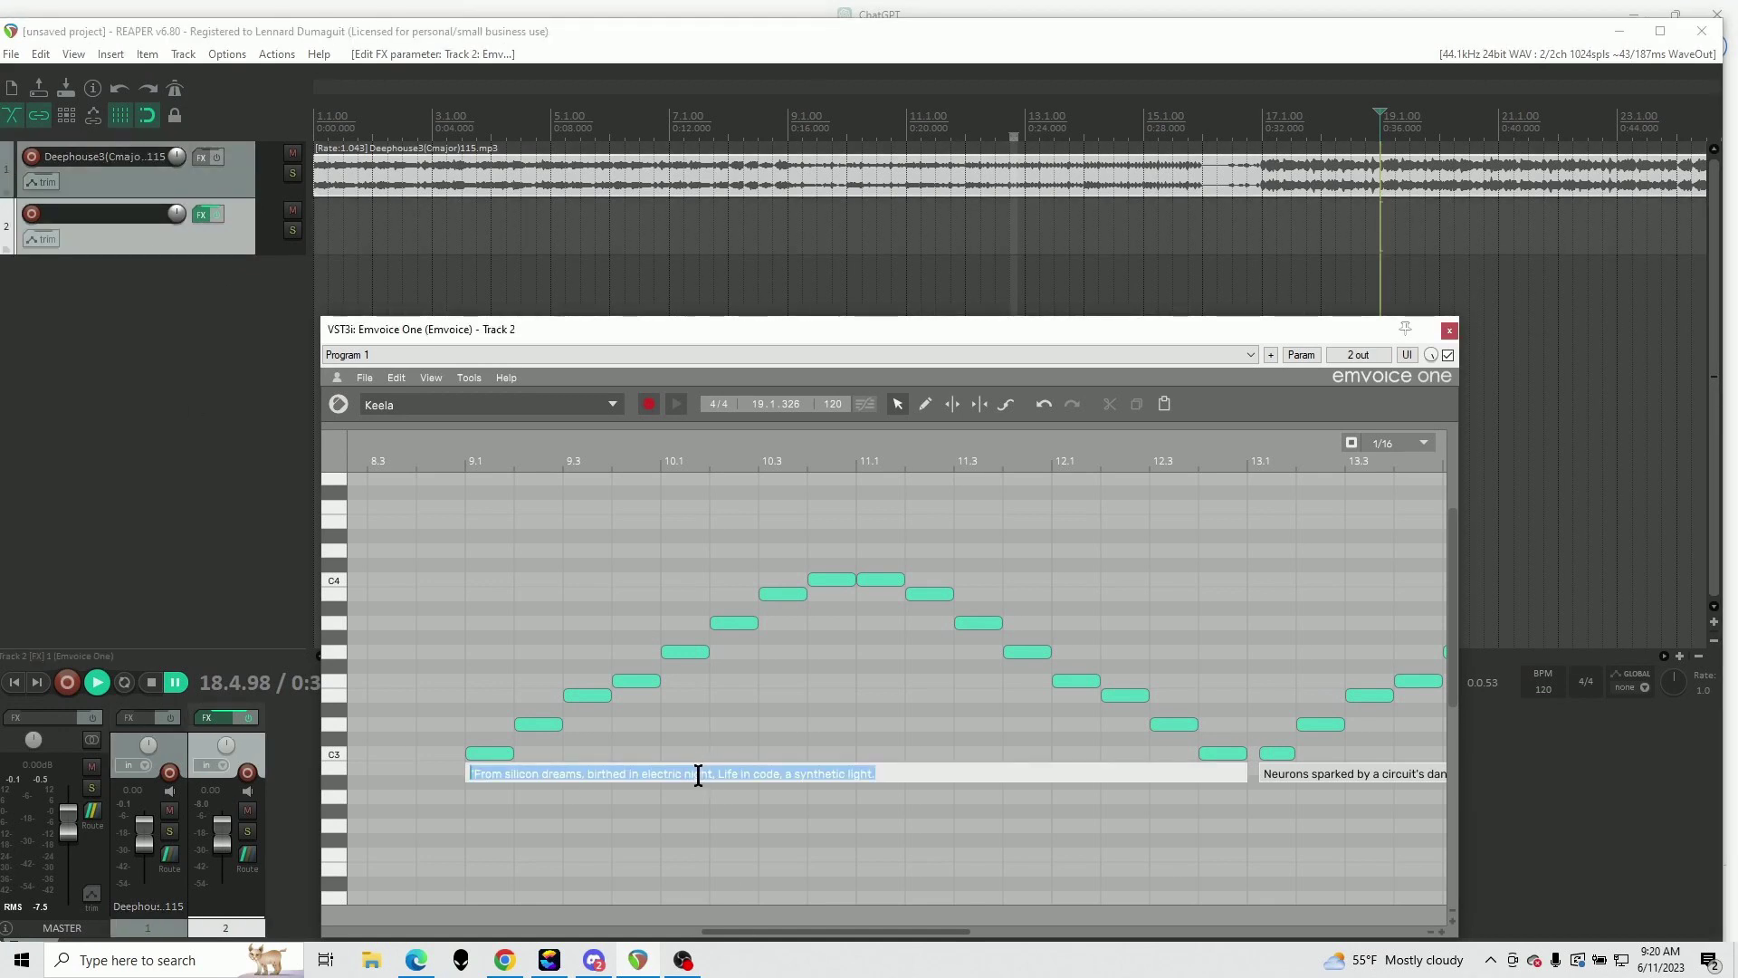
key("ctrl+v")
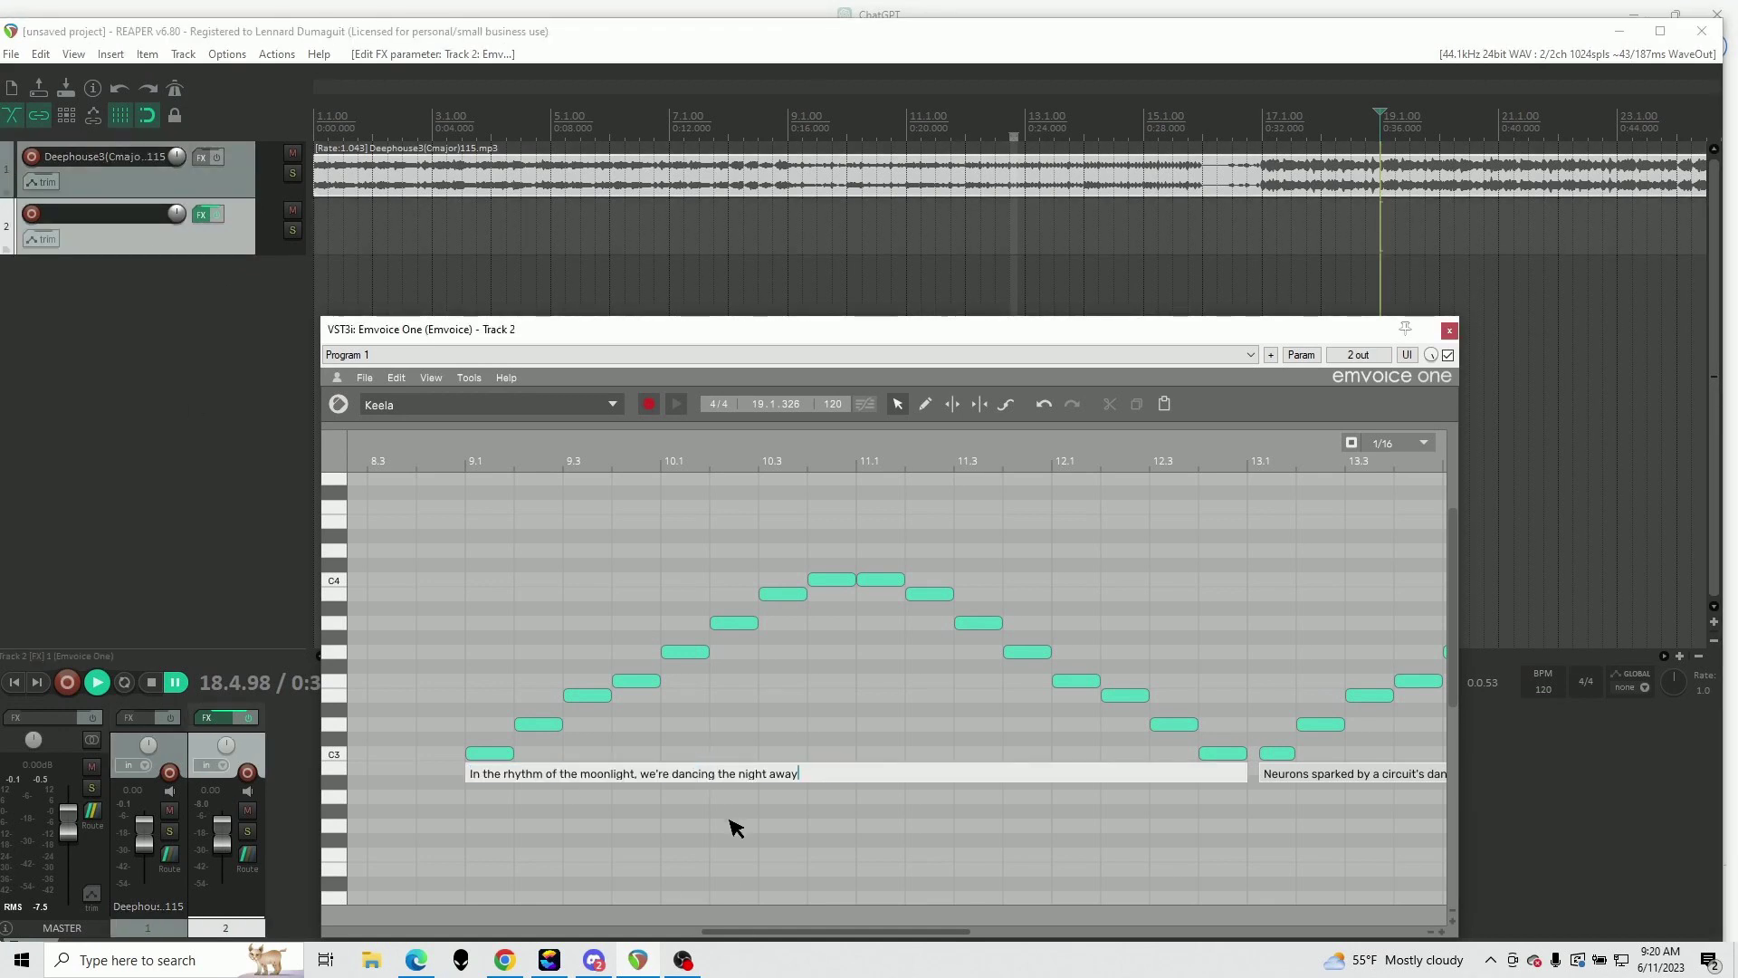
Take the second Verse 1 lyric line from ChatGPT back into the REAPER project
left_click(593, 960)
left_click_drag(680, 267, 1016, 279)
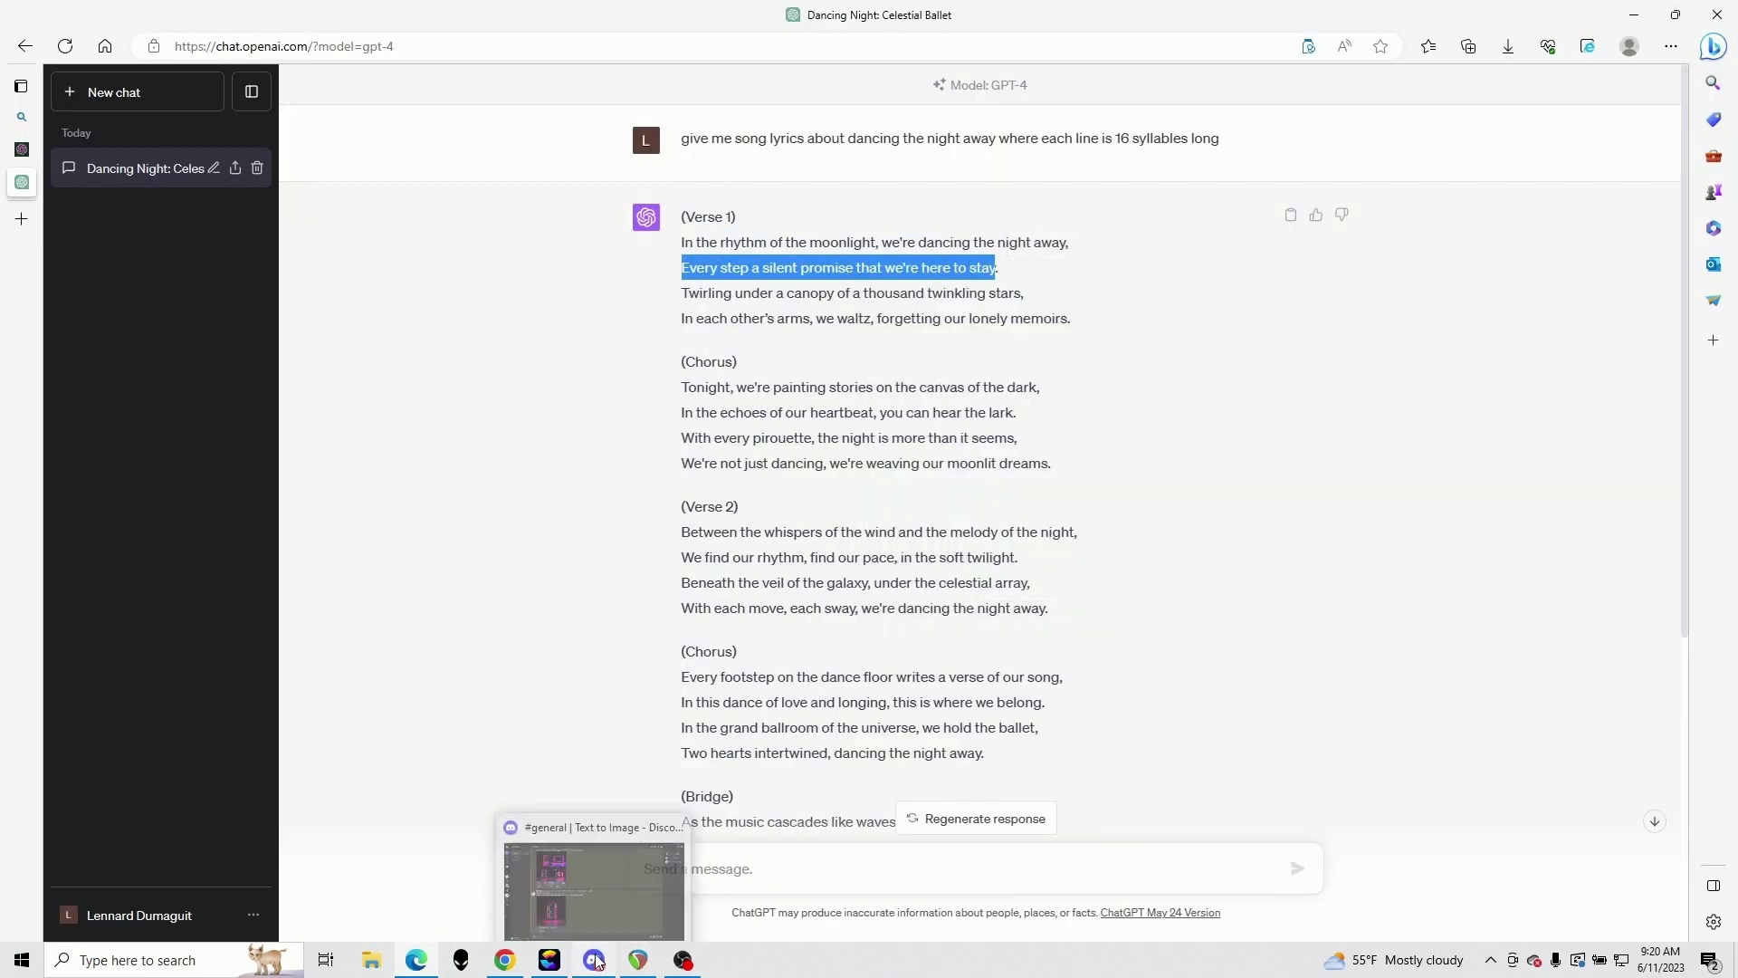
left_click(639, 962)
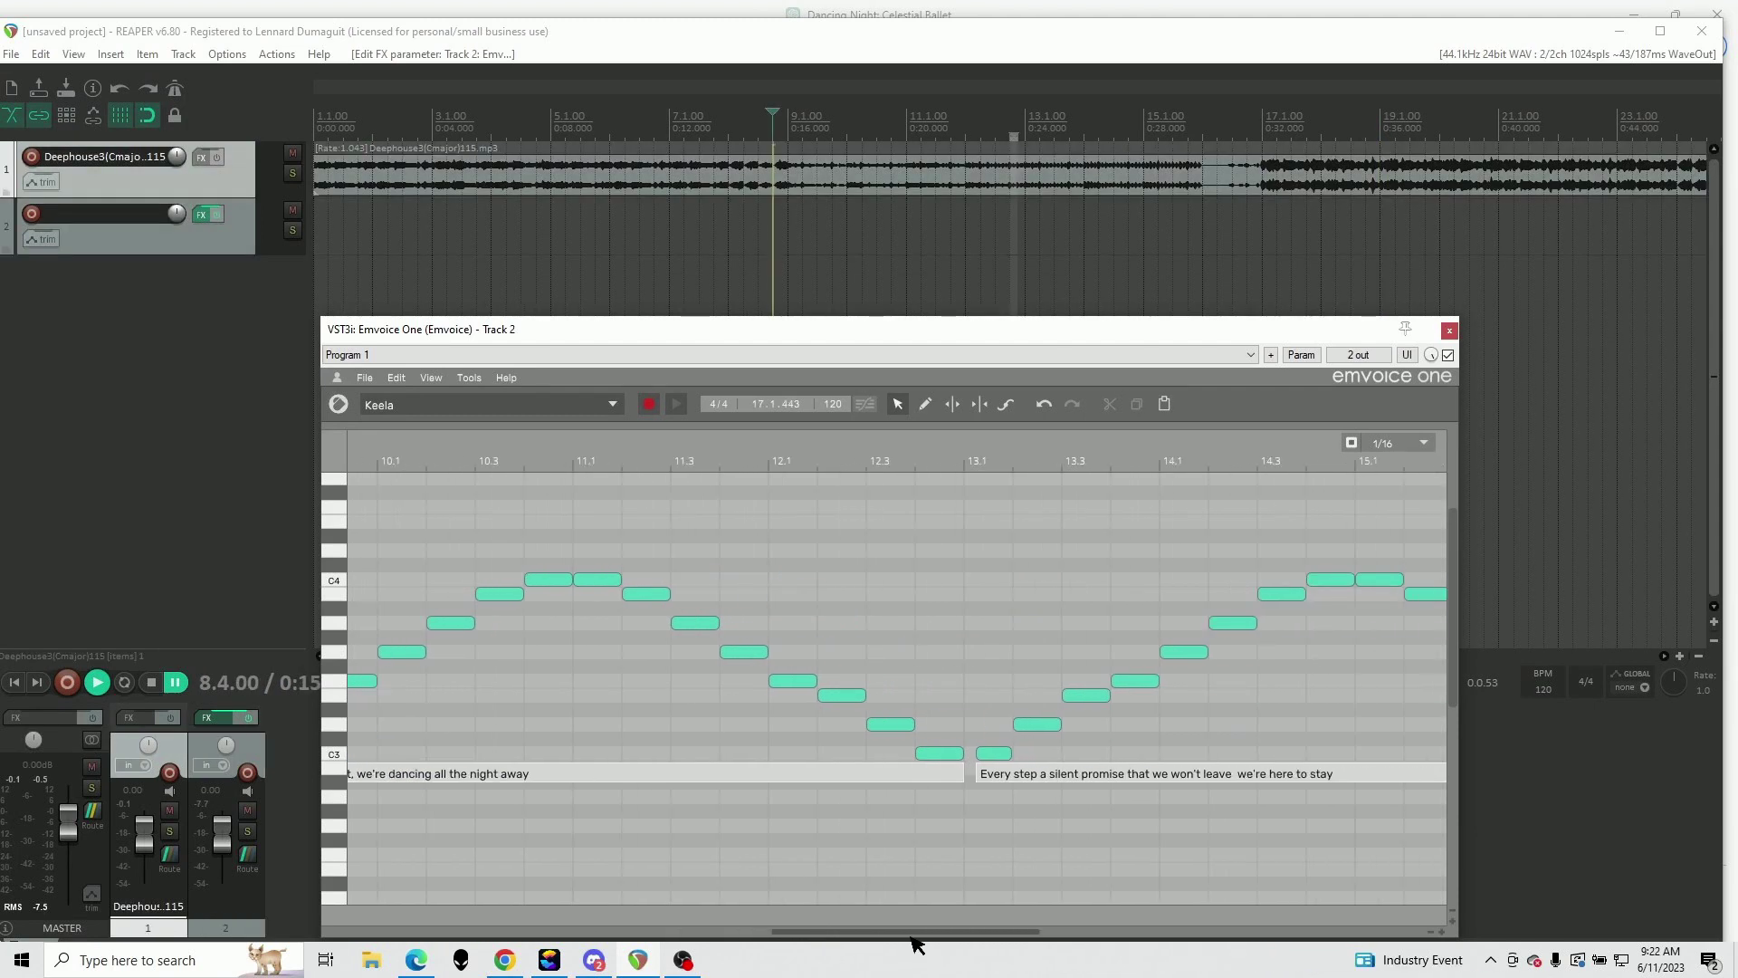
left_click_drag(912, 937, 885, 933)
left_click(97, 683)
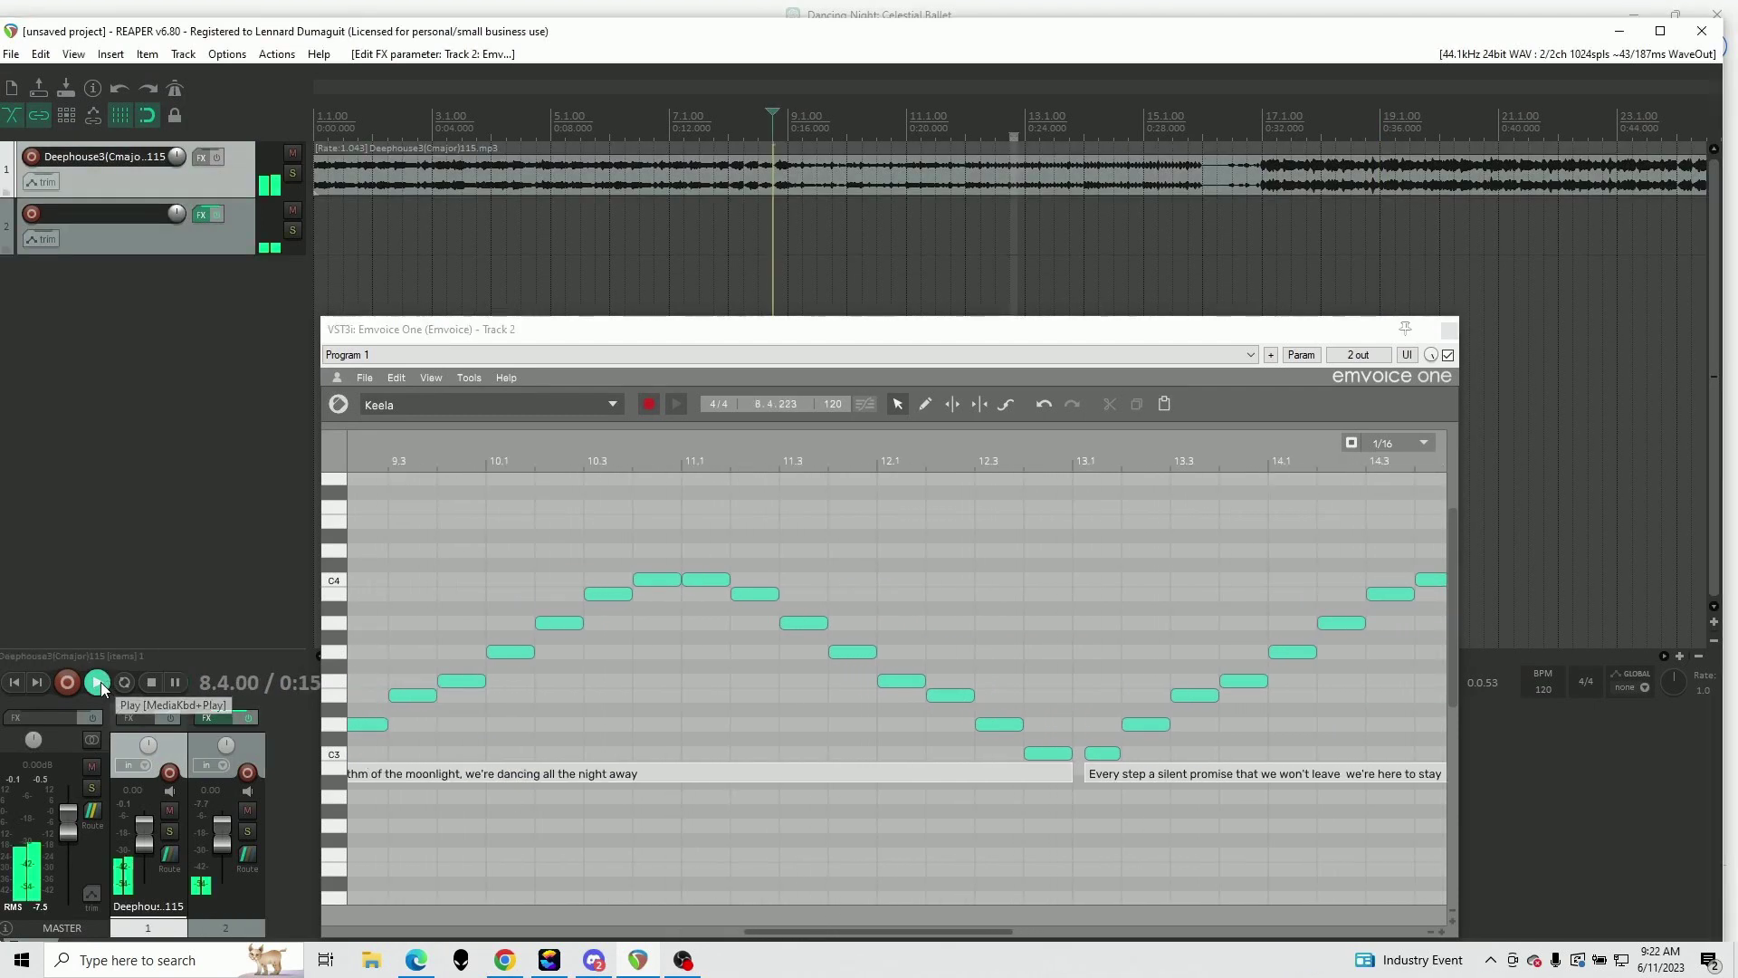
left_click(176, 684)
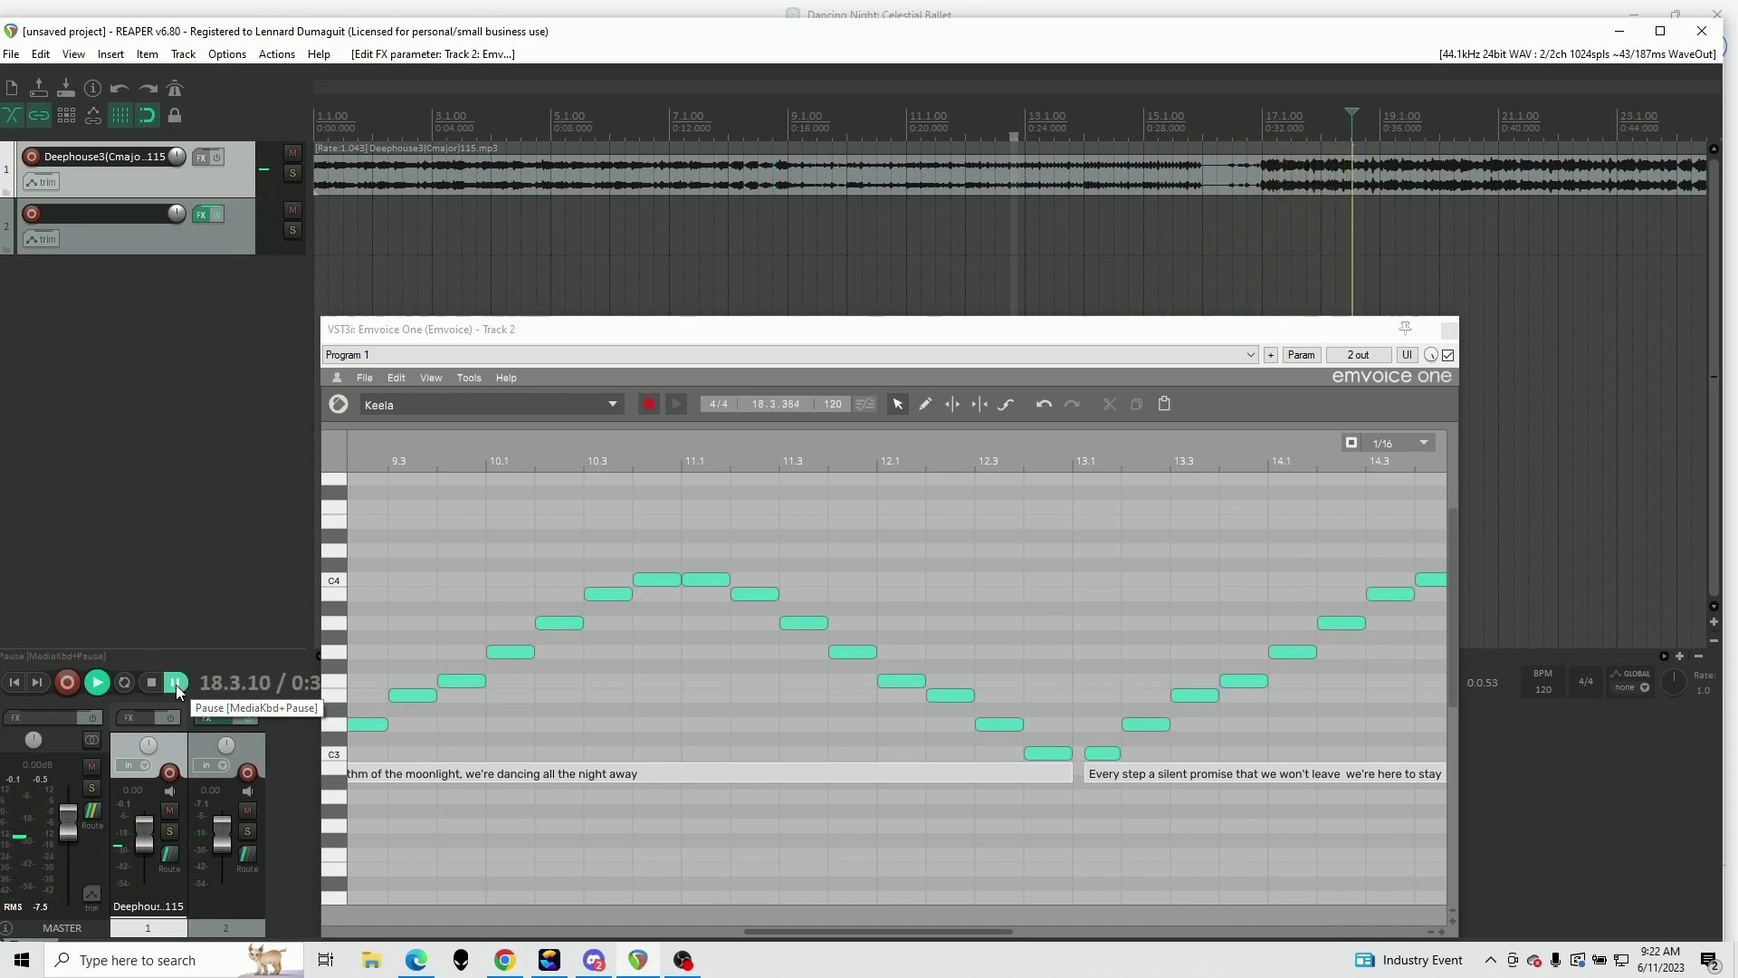